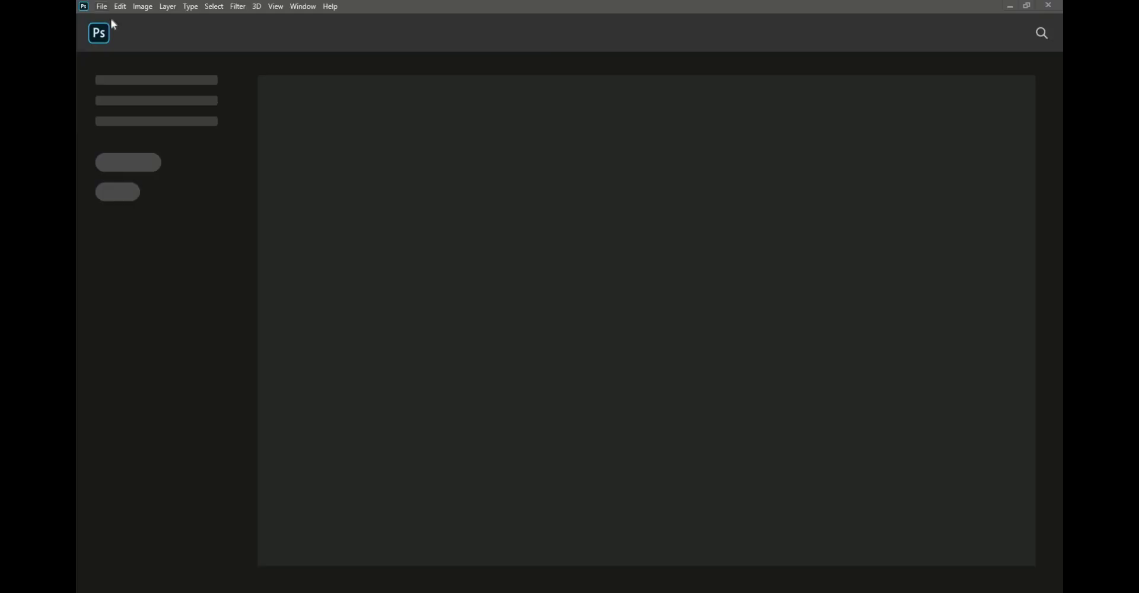
Step: Create a white 1080×1080 px, 72 ppi RGB Color document named 'Ramdan Post'
left_click(107, 8)
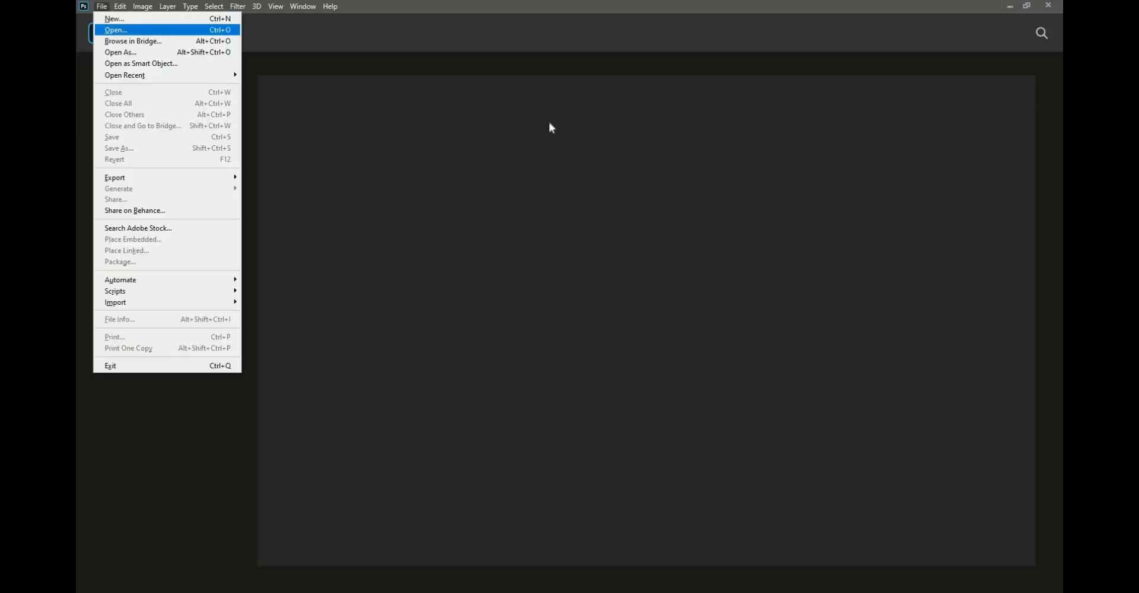
key("Return")
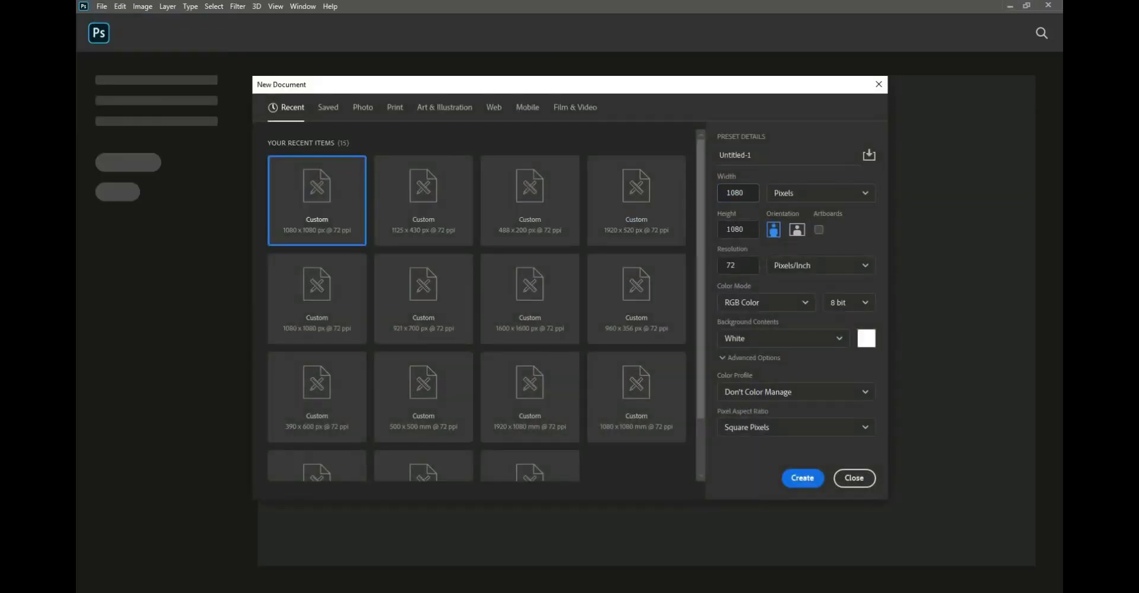
left_click(736, 155)
key("ctrl+a")
type("R")
key("Tab")
key("Tab")
key("Tab")
left_click(766, 302)
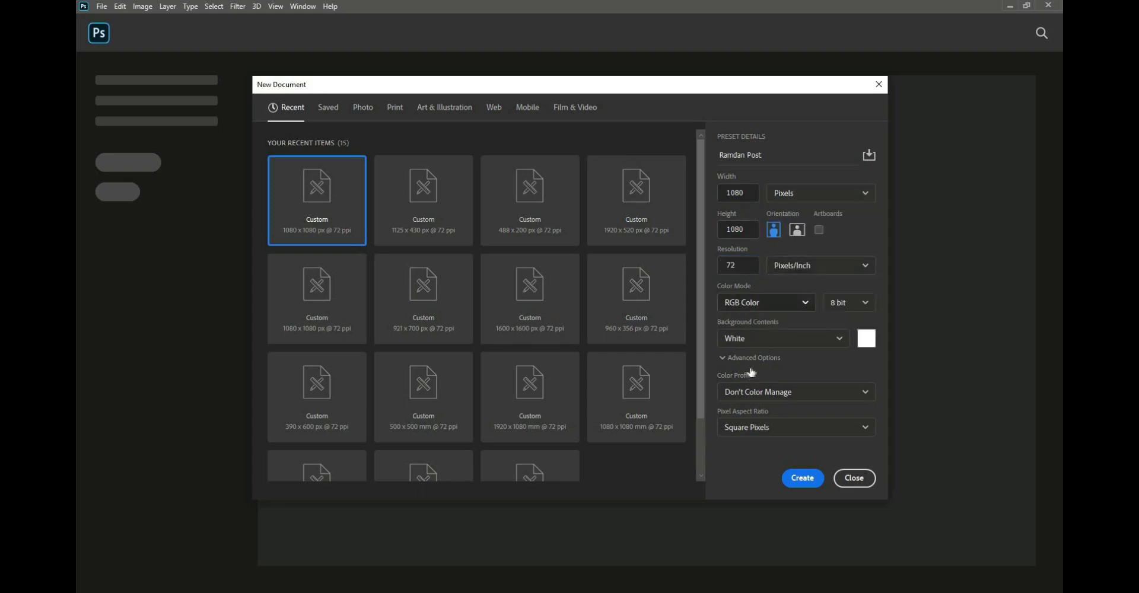
left_click(843, 397)
left_click(810, 481)
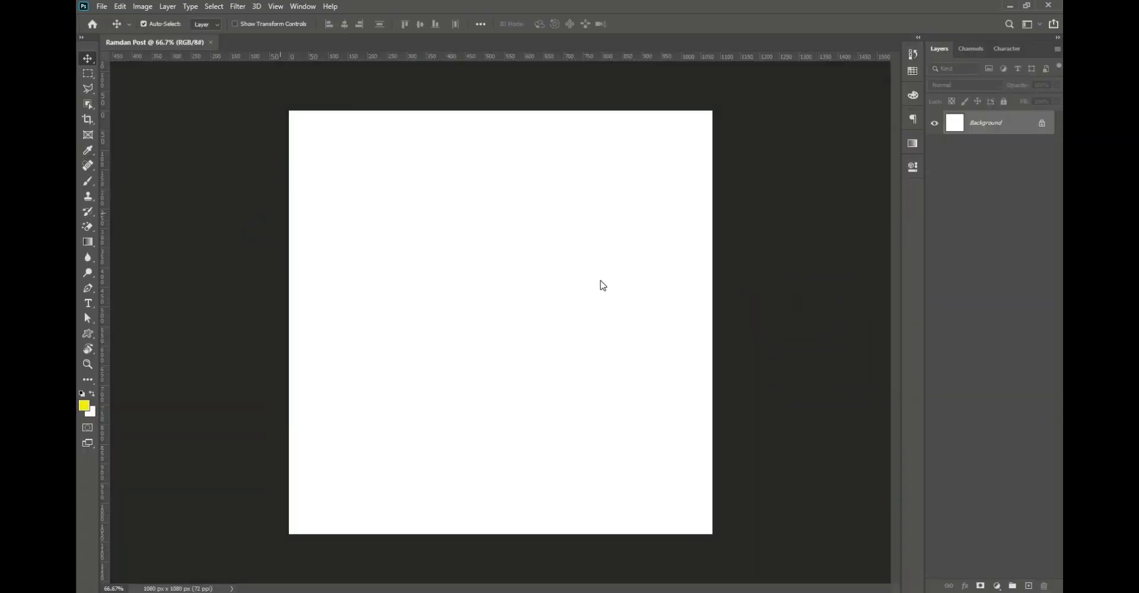
Step: Drop the flat-lay dates photo onto the canvas, enlarge it, and shift it left
key("alt+Tab")
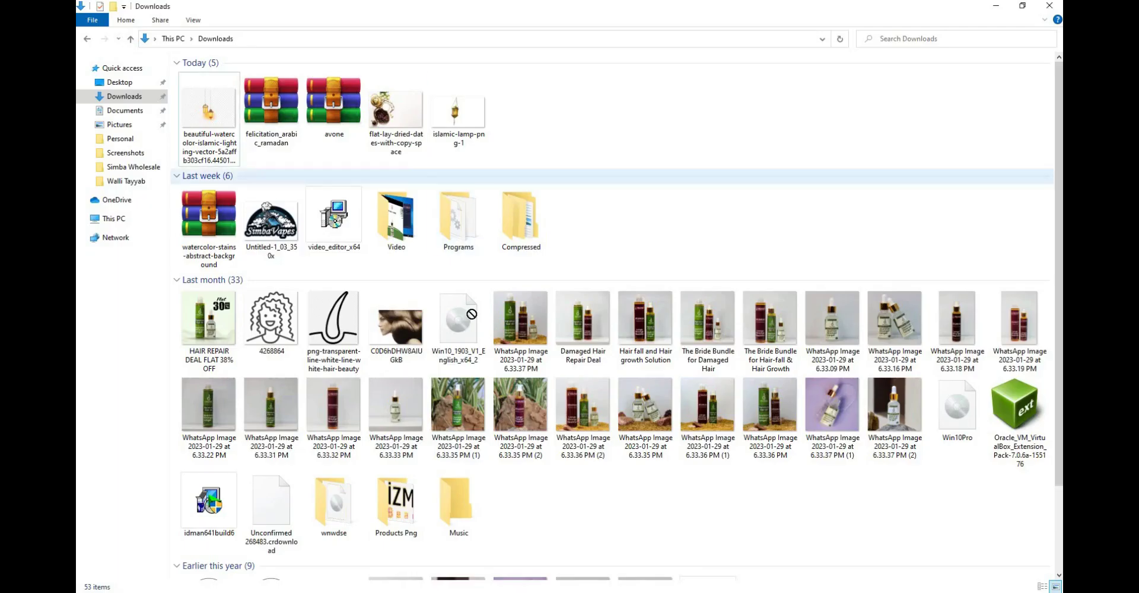
mouse_move(396, 109)
left_mouse_down()
mouse_move(418, 187)
mouse_move(483, 311)
left_mouse_up()
key("alt+Tab")
left_click_drag(713, 450, 716, 462)
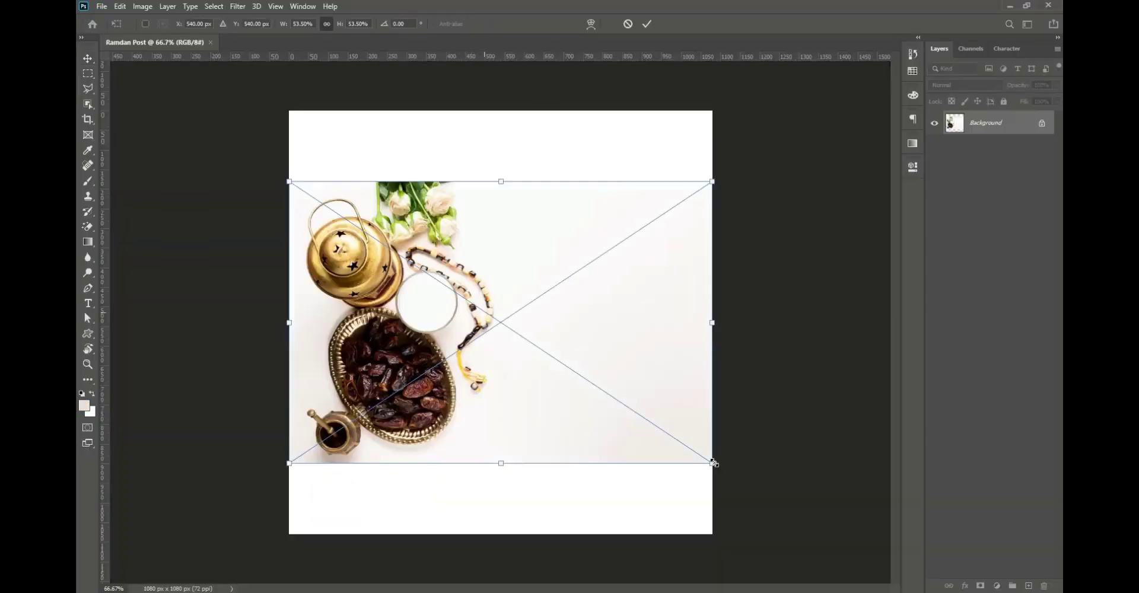
left_click_drag(796, 532, 788, 514)
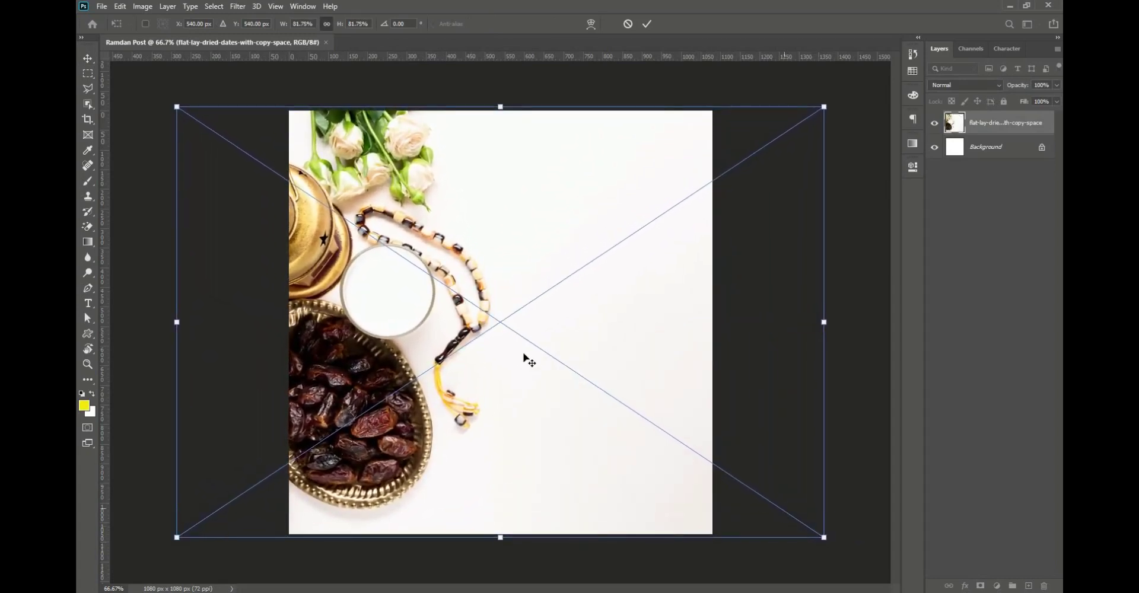
key("Return")
left_click_drag(506, 357, 474, 356)
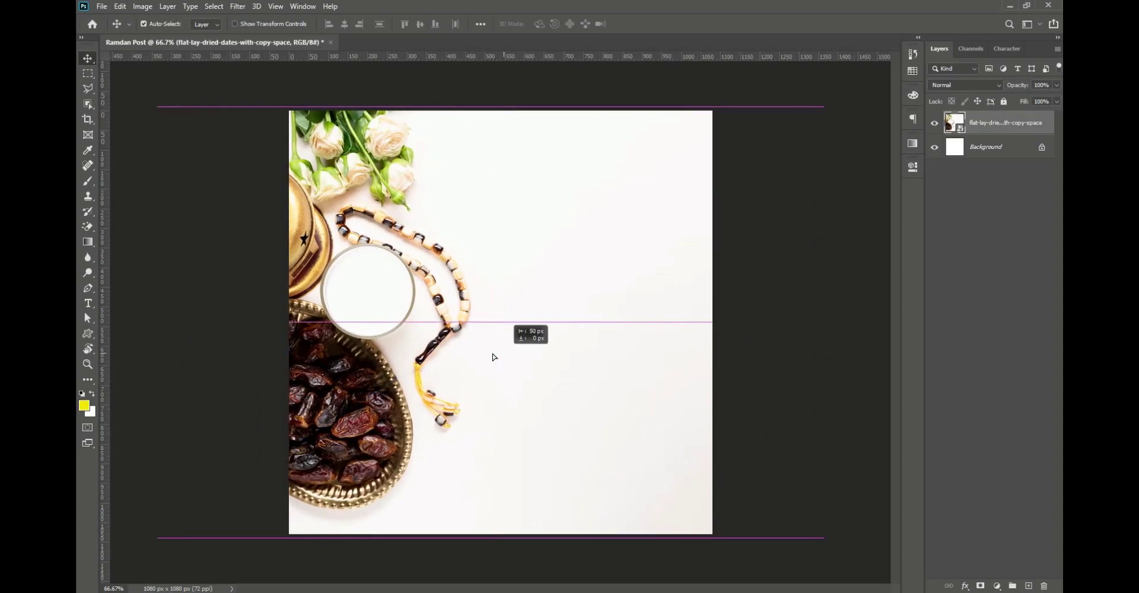
left_click(250, 183)
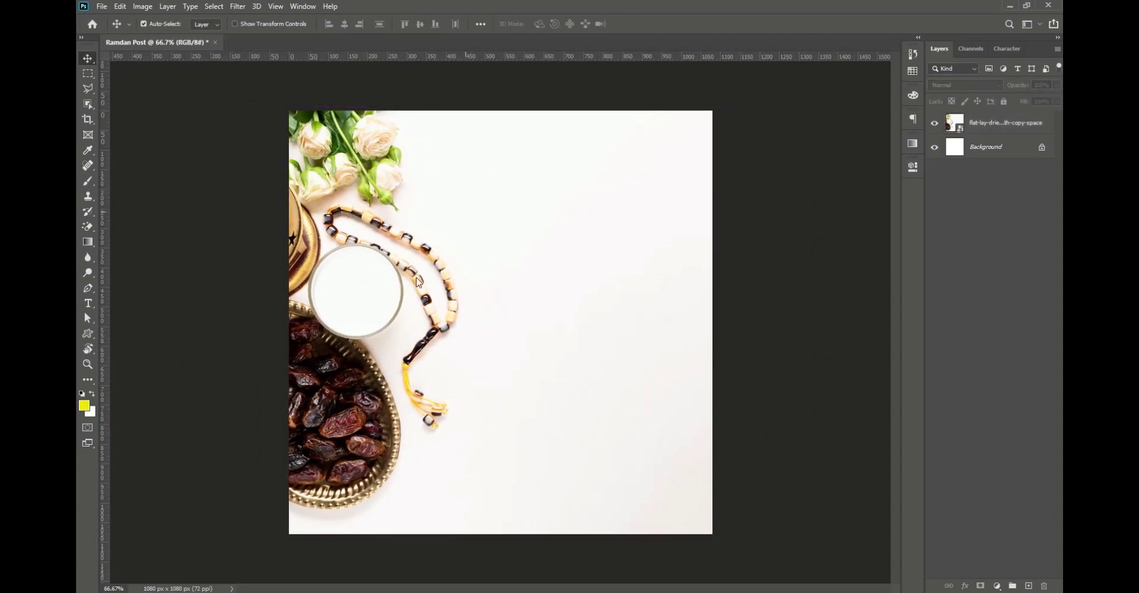
key("alt+Tab")
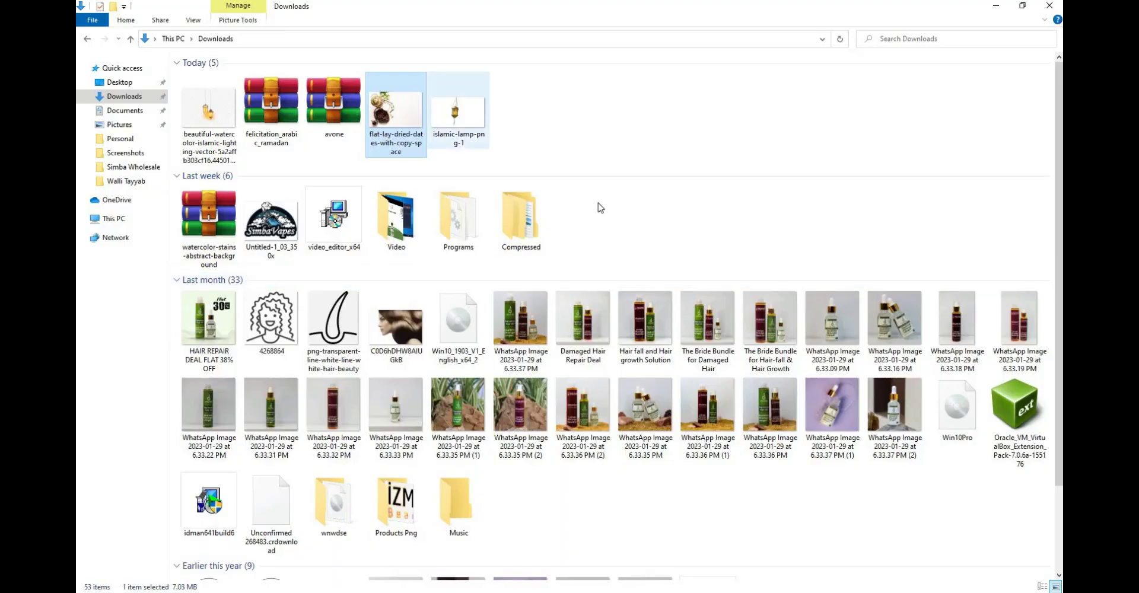
Step: Place the islamic-lamp image, rasterize it, and switch to the Magic Eraser to remove the white
mouse_move(458, 113)
left_mouse_down()
mouse_move(618, 270)
mouse_move(699, 143)
left_mouse_up()
key("alt+Tab")
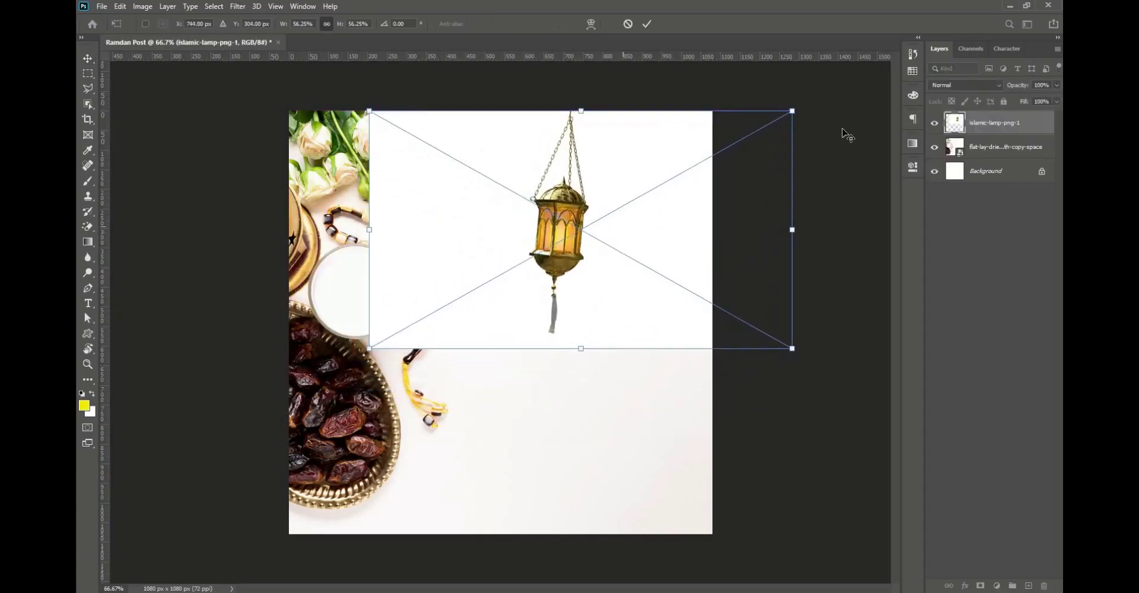
key("Return")
right_click(1003, 122)
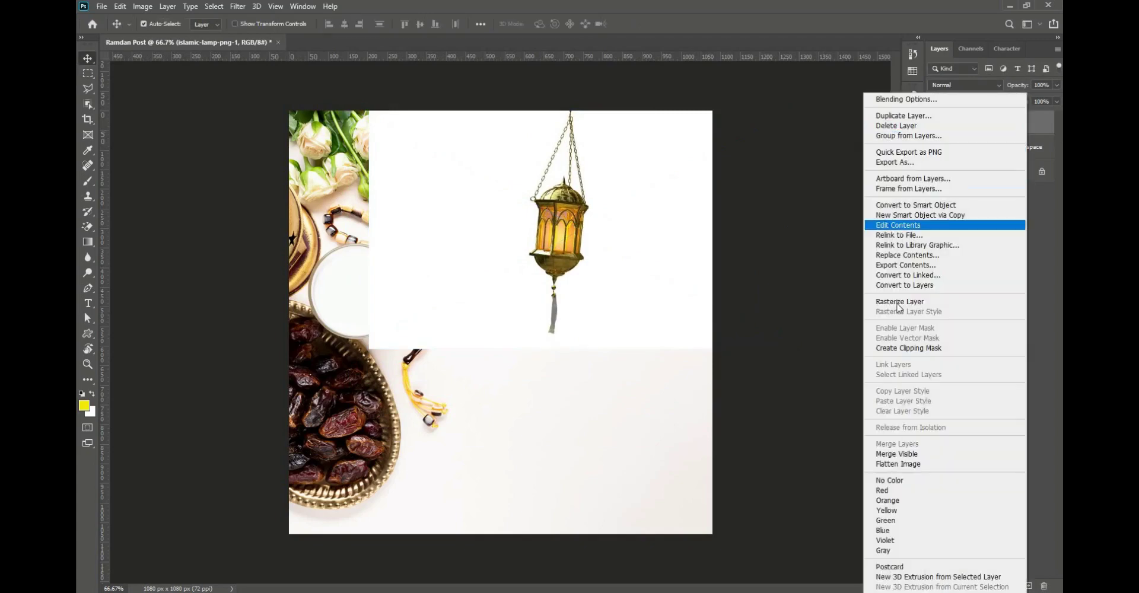
left_click(901, 302)
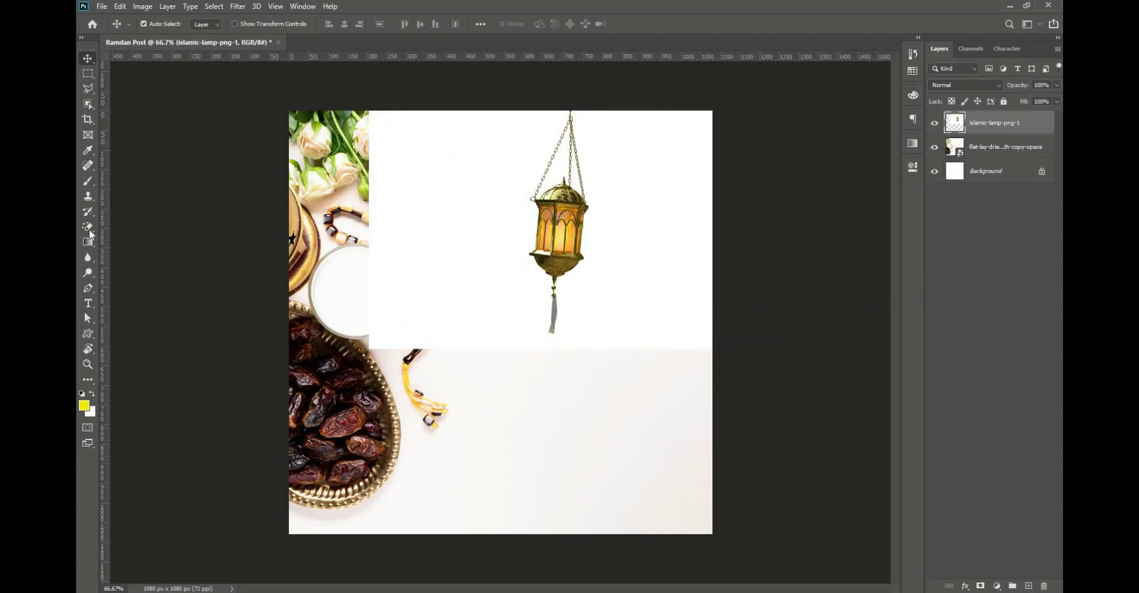
right_click(88, 227)
left_click(124, 250)
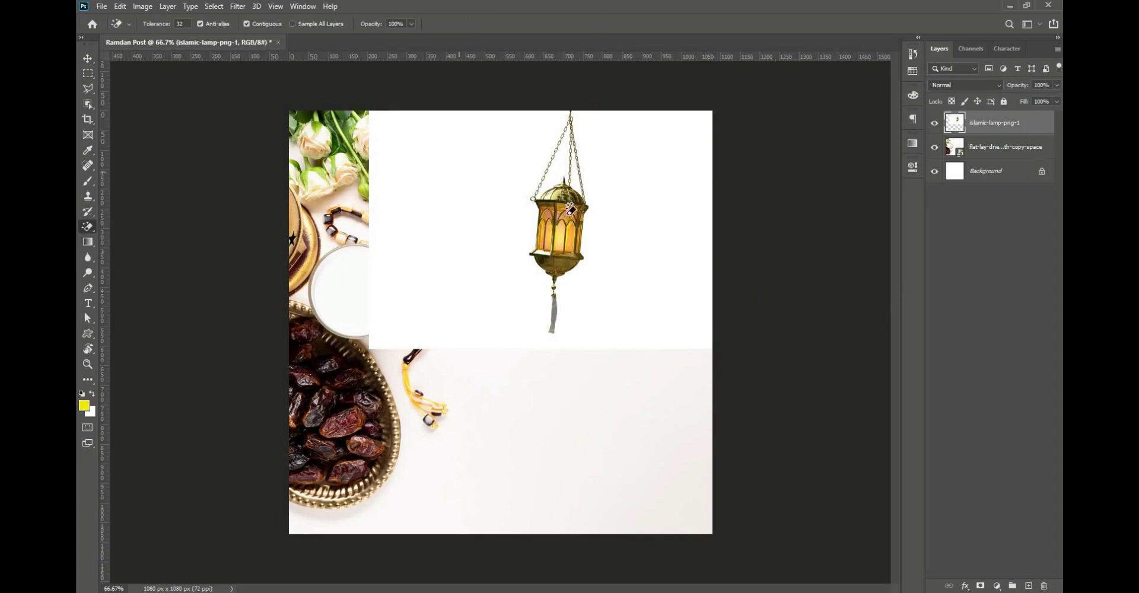
scroll(571, 157, "up", 1)
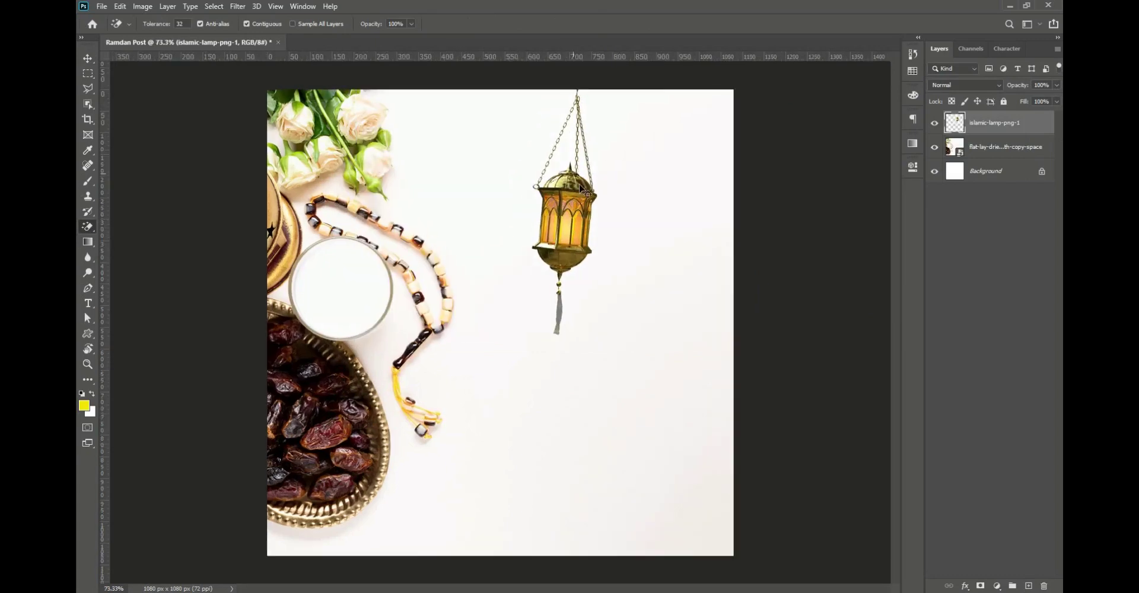
Step: Move the lamp to the right and tilt it slightly
key("v")
left_click_drag(584, 191, 689, 188)
key("ctrl+t")
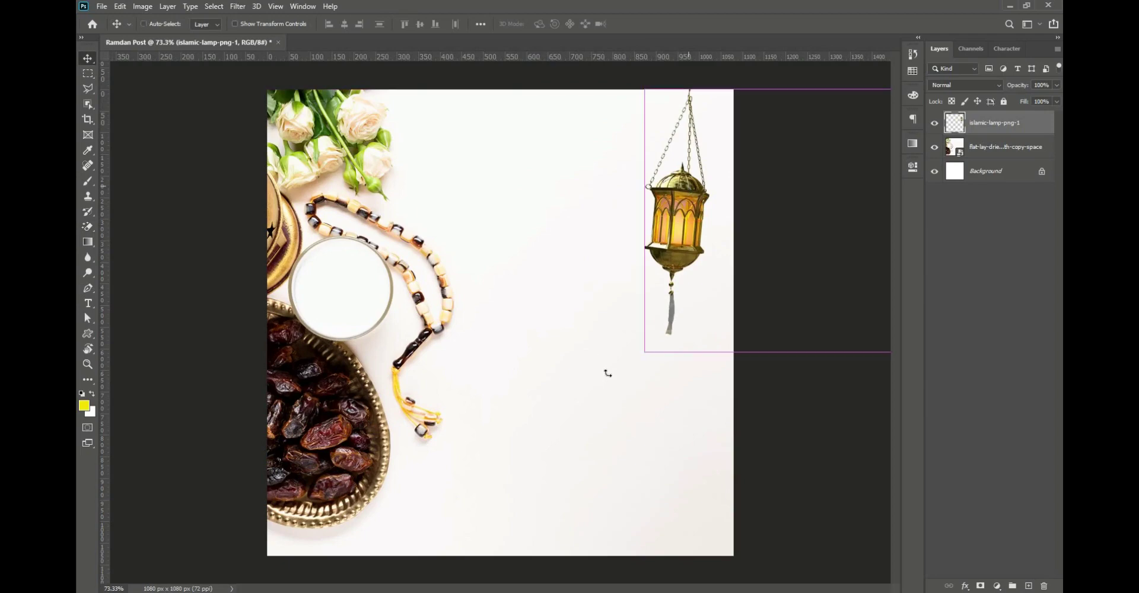
left_click_drag(613, 389, 631, 369)
mouse_move(681, 297)
left_mouse_down()
mouse_move(531, 293)
mouse_move(689, 294)
left_mouse_up()
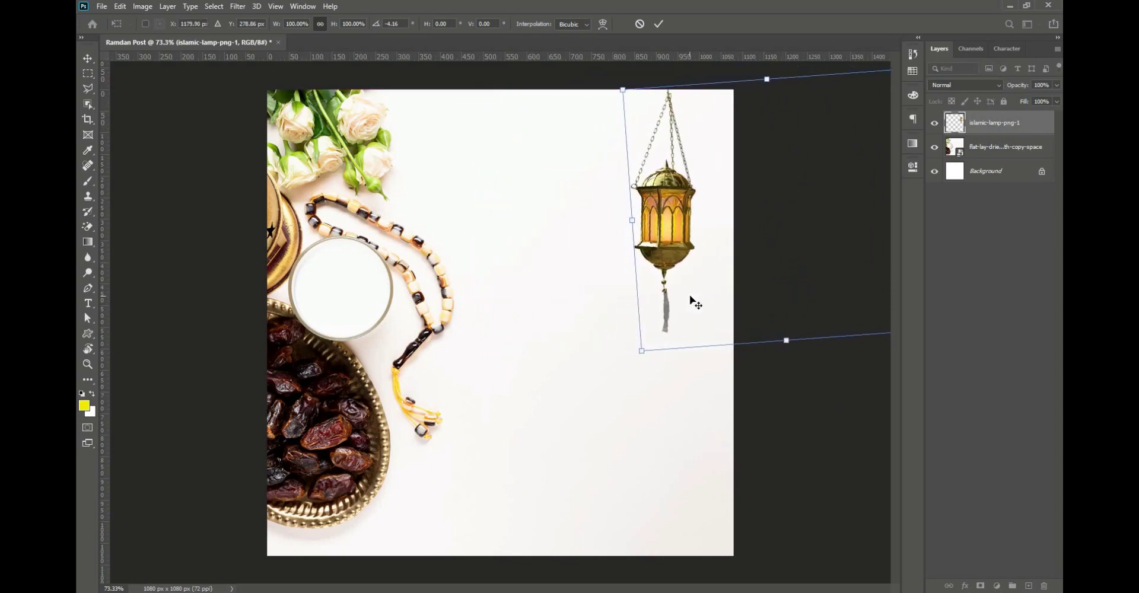
key("Return")
Step: Shrink the lamp to about 70% and hang it in the top-right corner
key("ctrl+t")
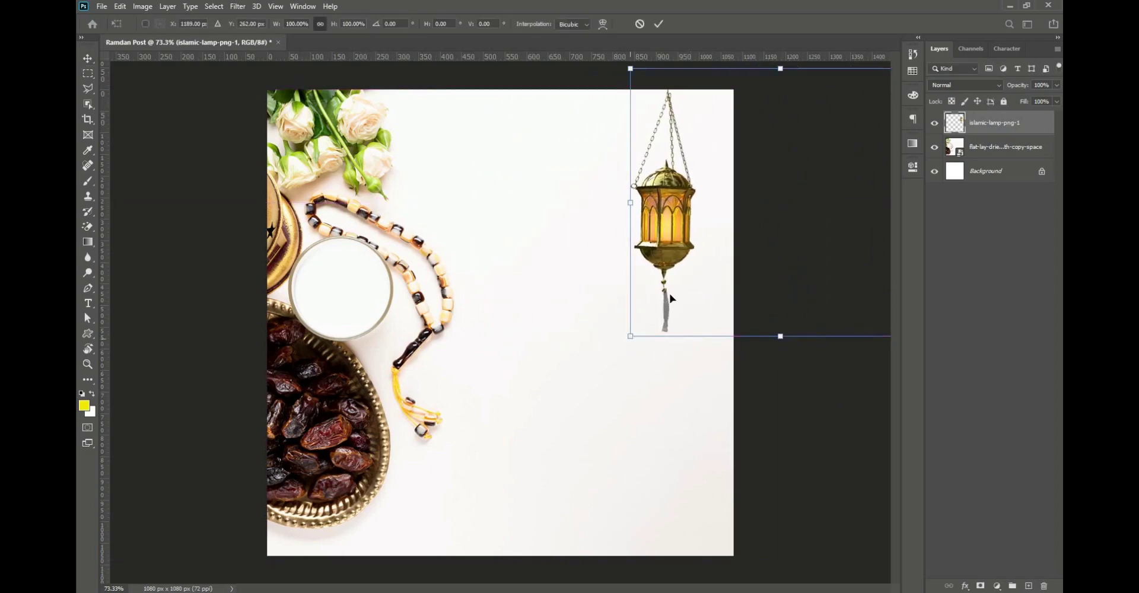
left_click_drag(630, 335, 667, 306)
key("Return")
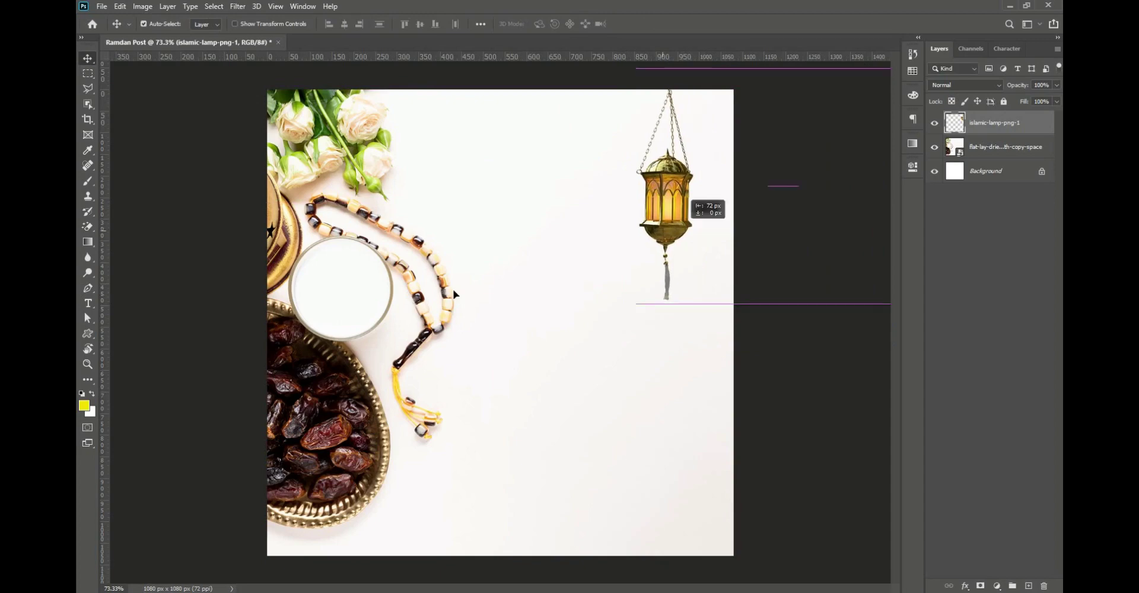
mouse_move(686, 200)
left_mouse_down()
mouse_move(466, 259)
mouse_move(722, 295)
left_mouse_up()
key("e")
key("v")
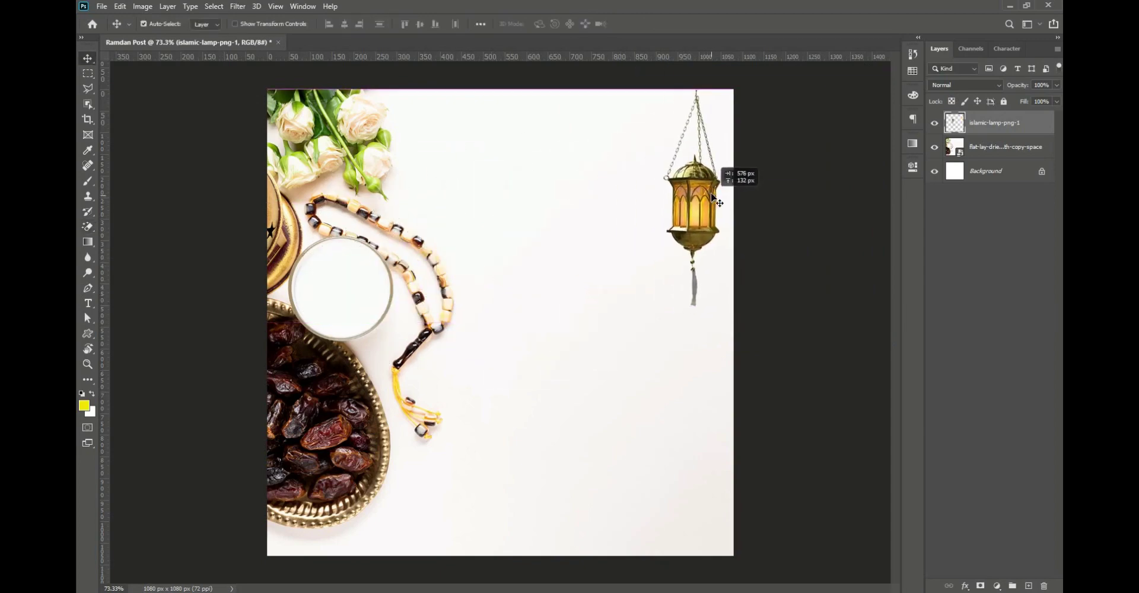
key("ctrl+t")
left_click_drag(719, 300, 703, 235)
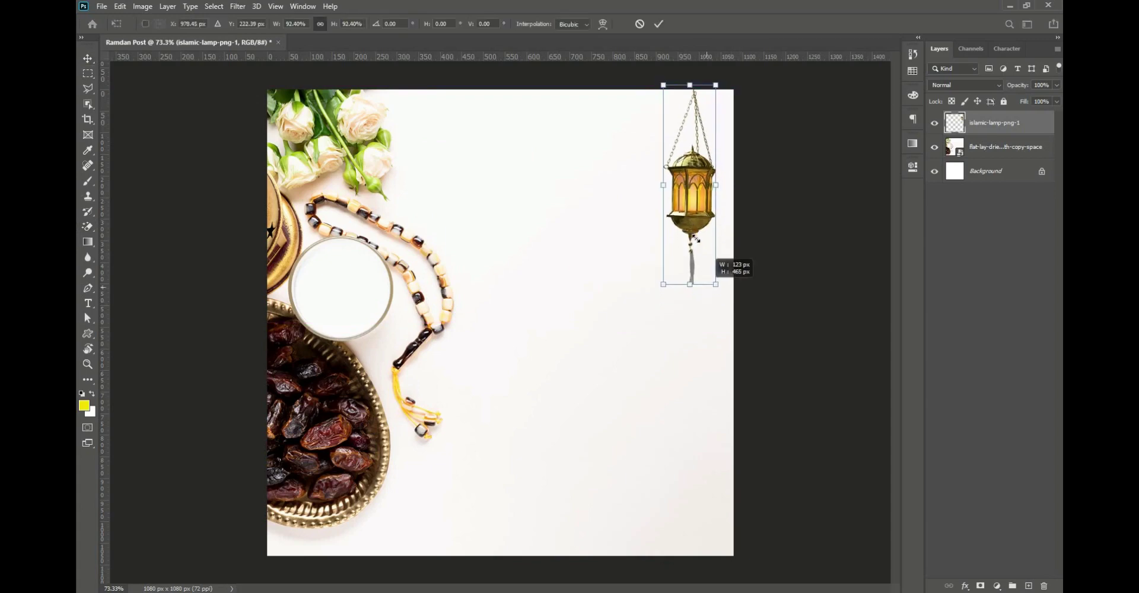
key("Return")
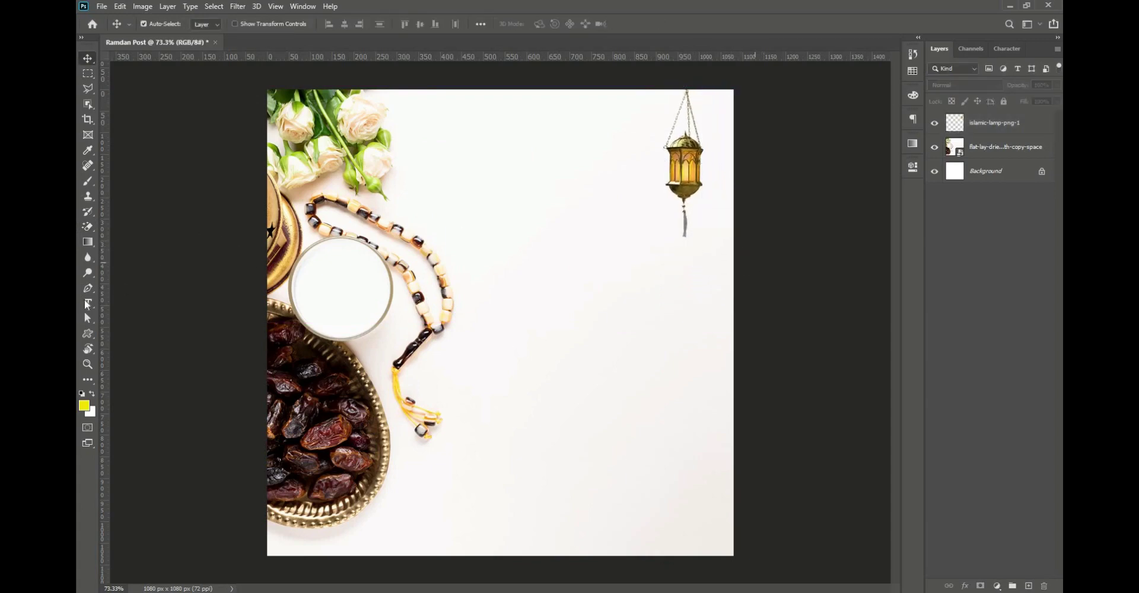
Step: Add two-line 'LOGO HERE' text near the top, centred horizontally on the canvas
left_click(86, 304)
left_click(444, 157)
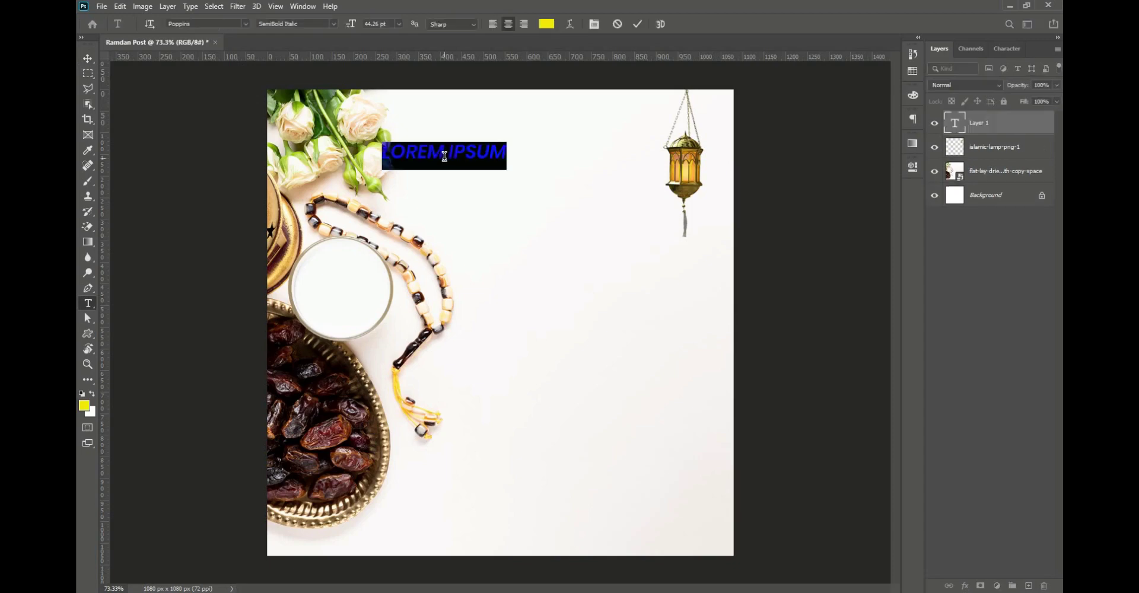
type("LOGO")
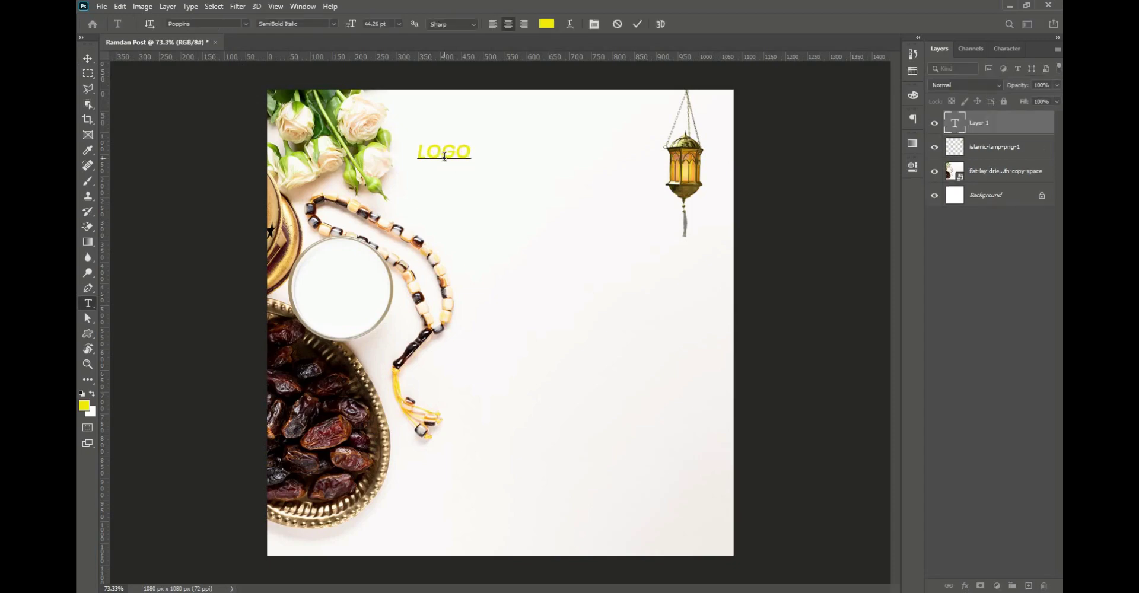
key("Return")
type("HERE")
key("ctrl+Return")
key("v")
left_click_drag(483, 150, 525, 131)
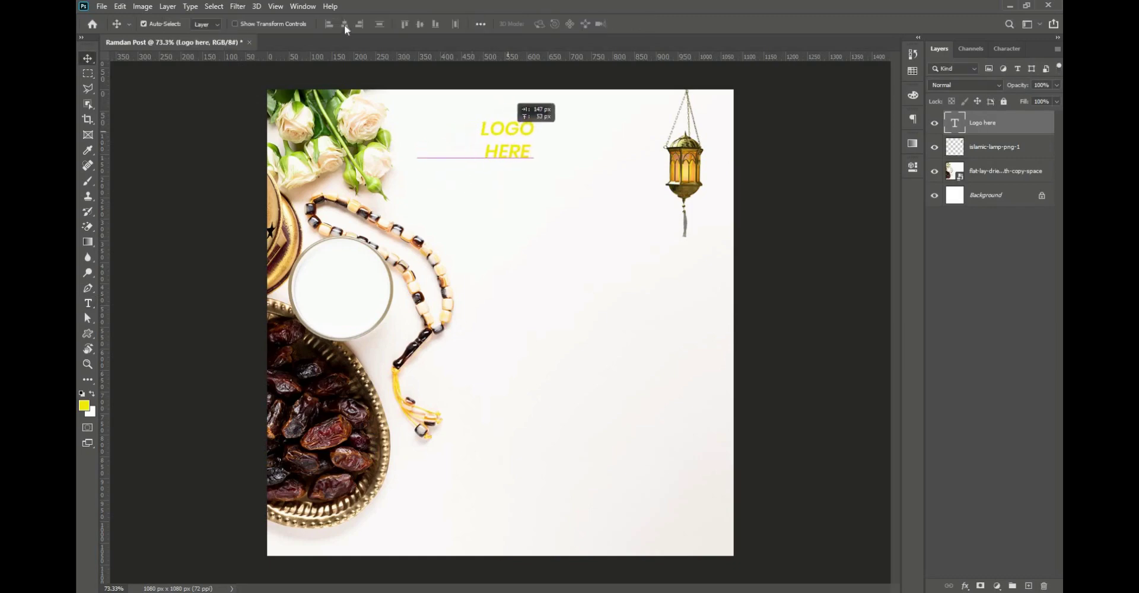
key("ctrl+a")
left_click(344, 24)
key("ctrl+d")
Step: Colour the LOGO HERE text pink in the Character panel
key("ctrl")
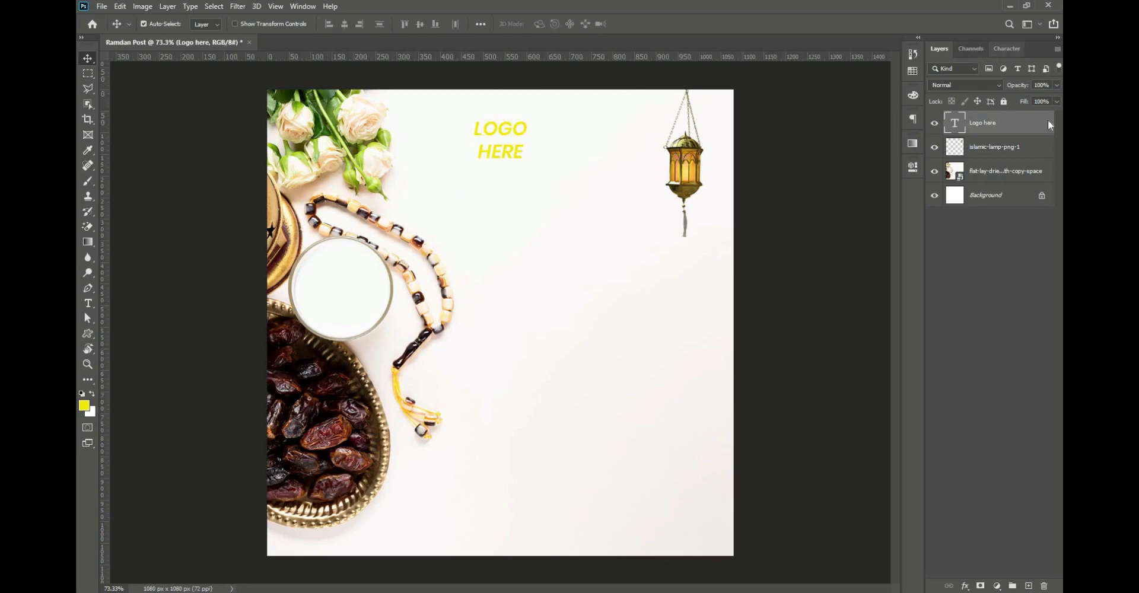
left_click(1007, 49)
left_click(1045, 120)
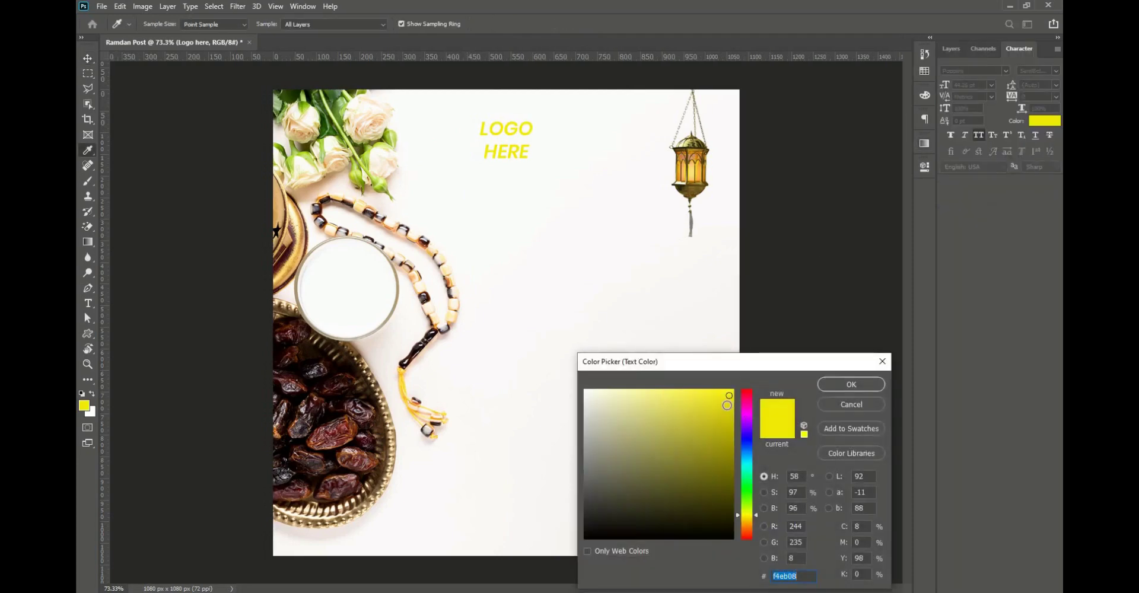
left_click(746, 417)
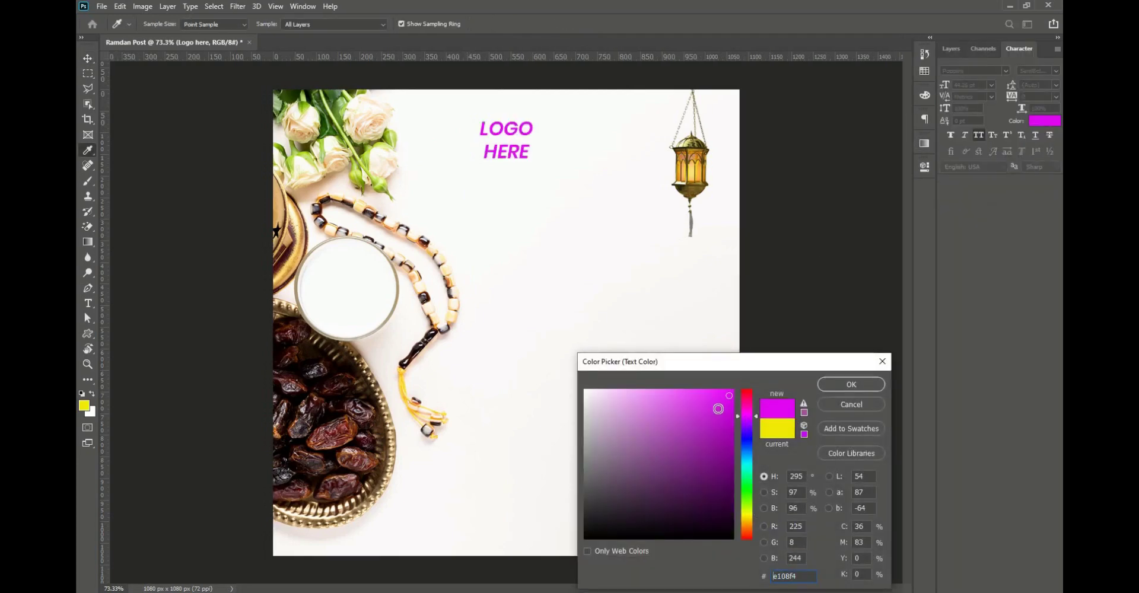
left_click(748, 422)
left_click(669, 390)
left_click(850, 386)
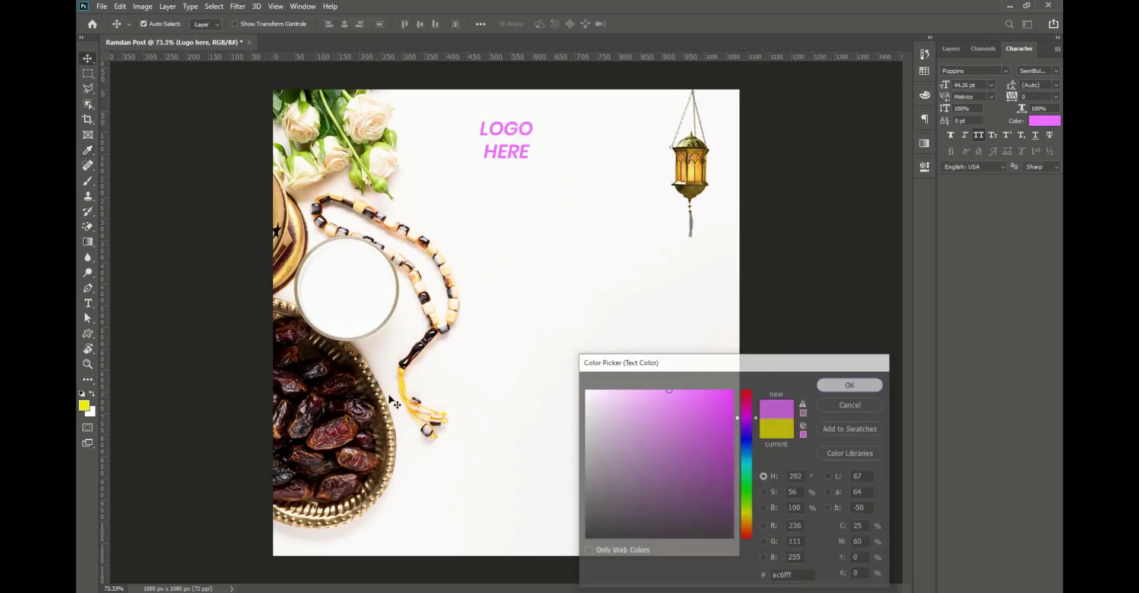
Step: Shift the dates photo further left, then delete the LOGO HERE text layer
left_click_drag(323, 409, 286, 409)
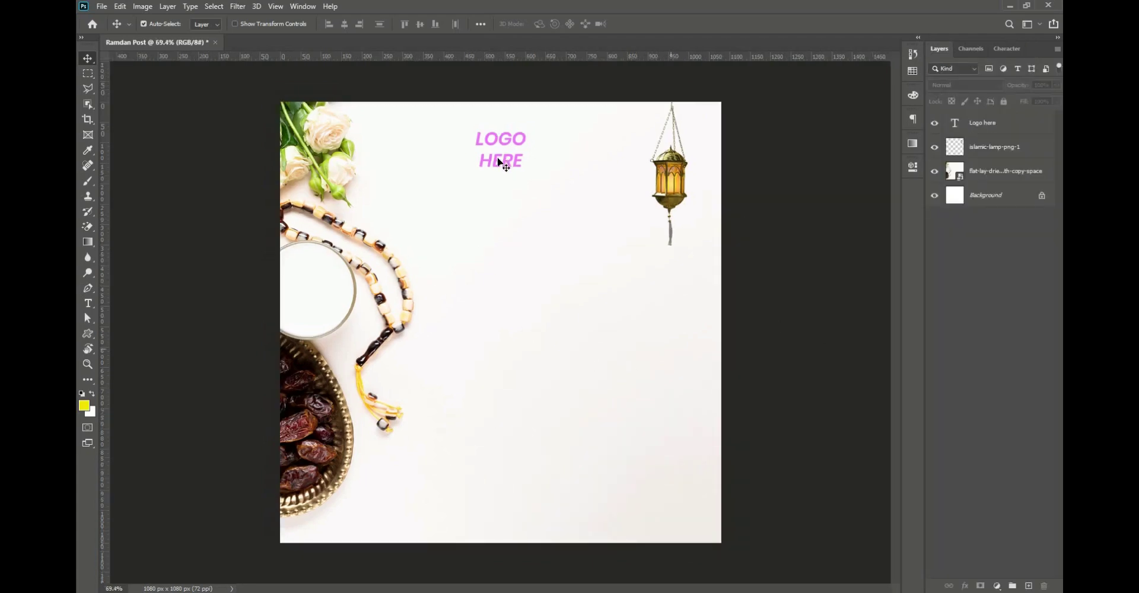
left_click(494, 165)
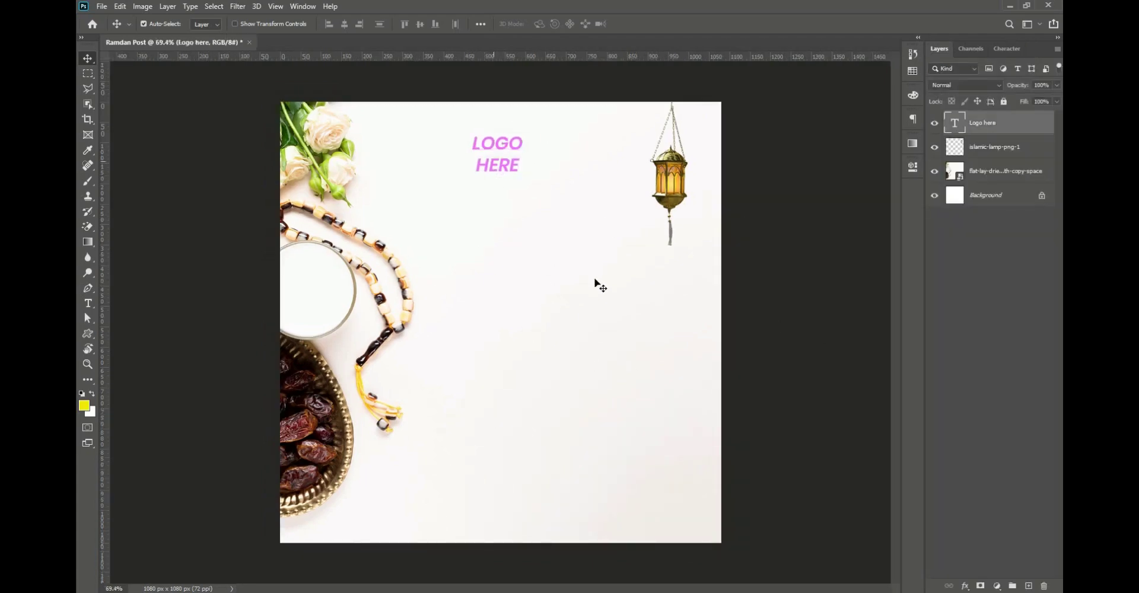
key("Delete")
key("alt+Tab")
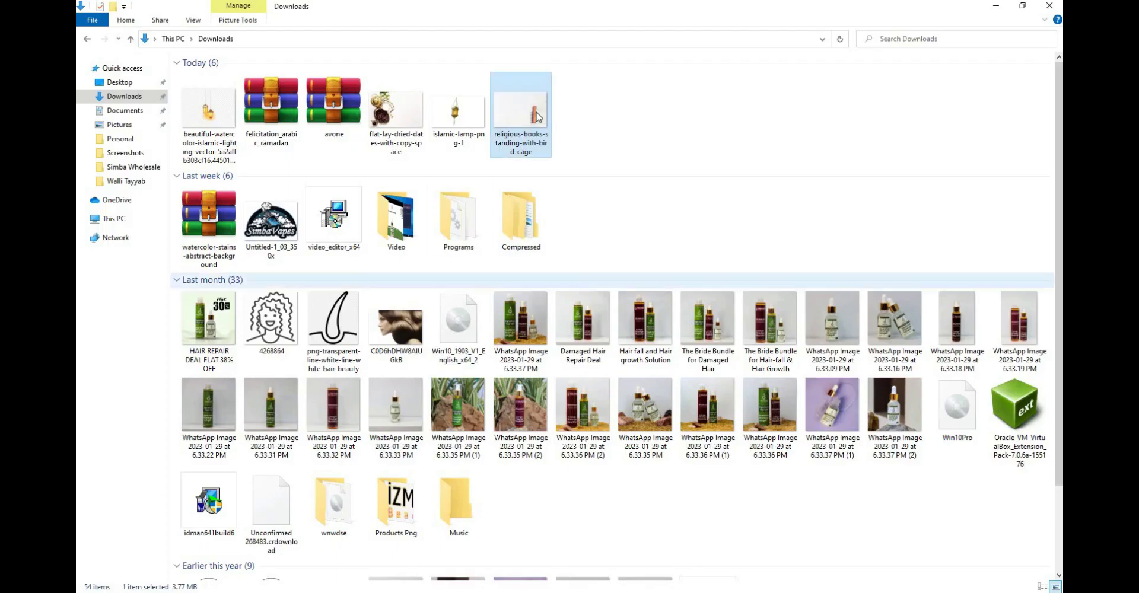
Step: Place the books-and-birdcage photo and set its blend mode to Darken
key("alt+Tab")
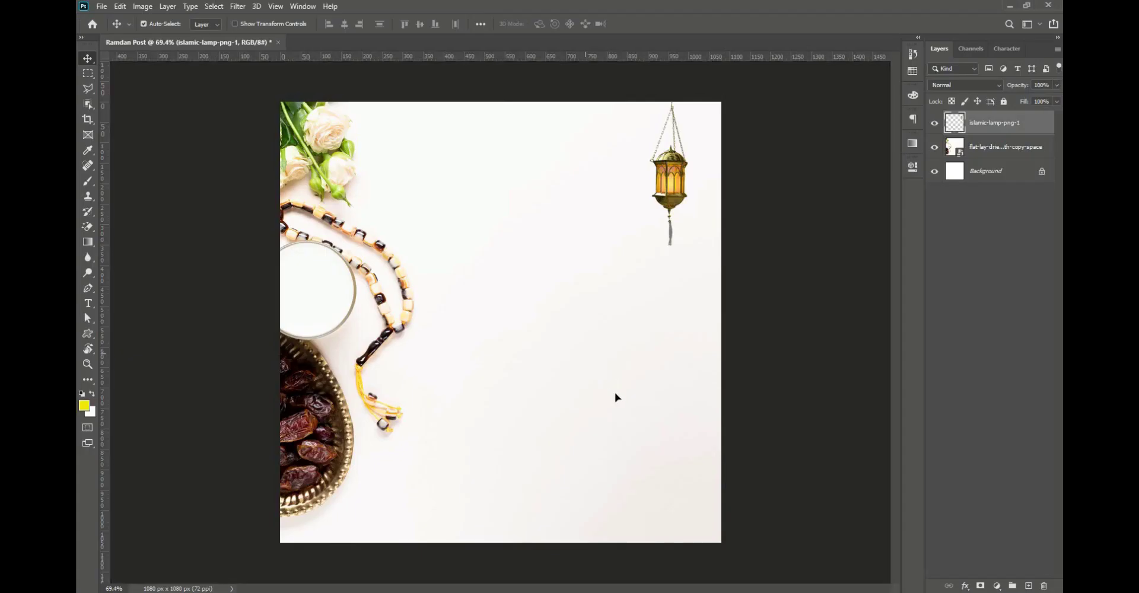
mouse_move(586, 355)
left_mouse_down()
mouse_move(618, 475)
mouse_move(578, 424)
left_mouse_up()
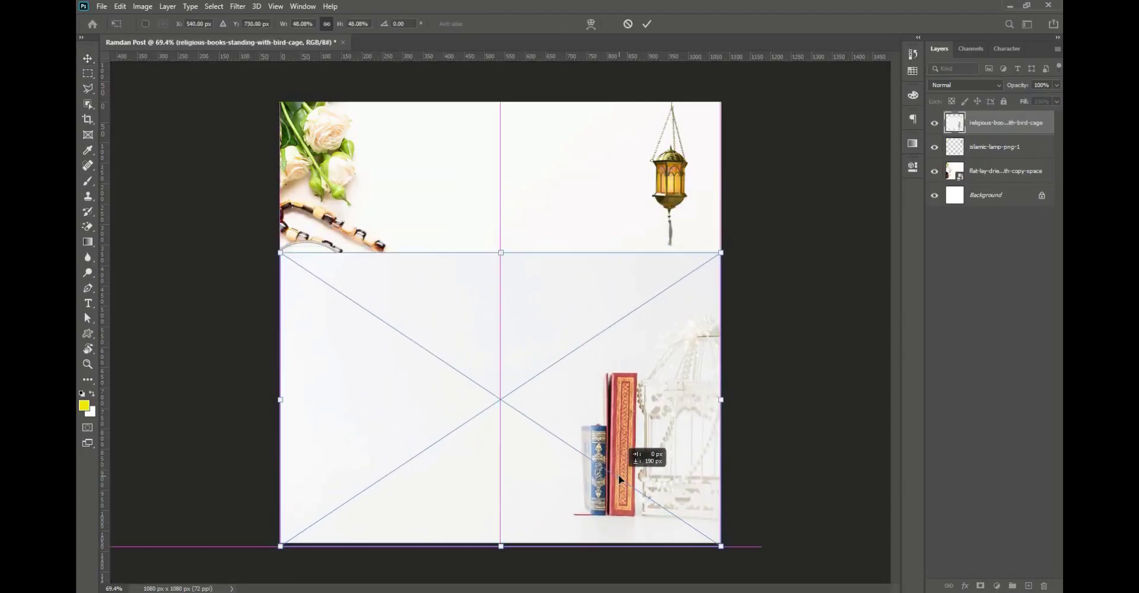
key("Return")
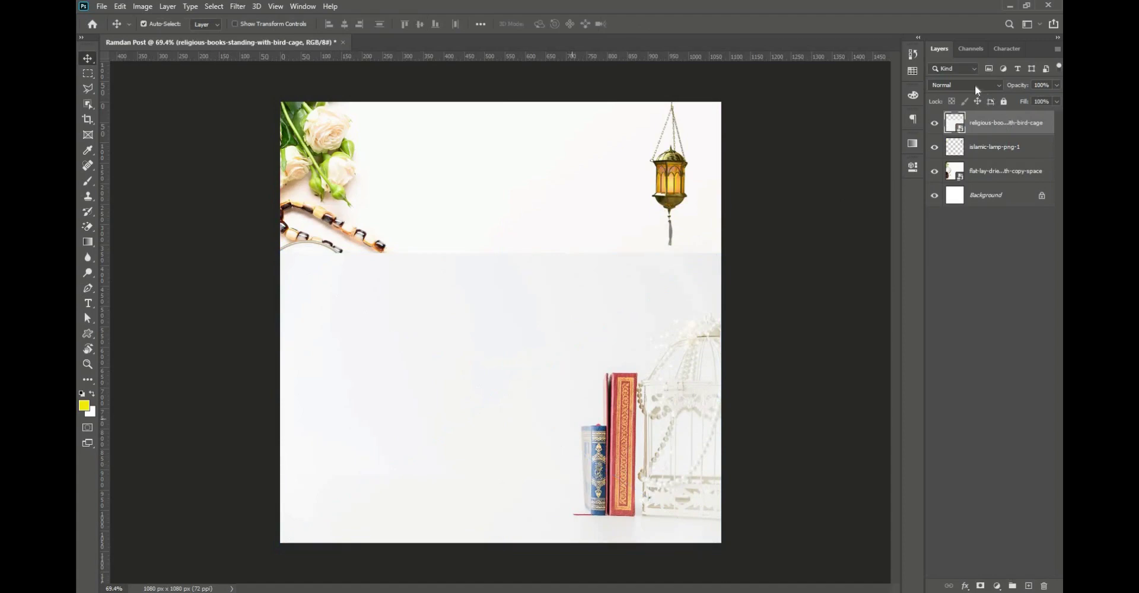
left_click(975, 85)
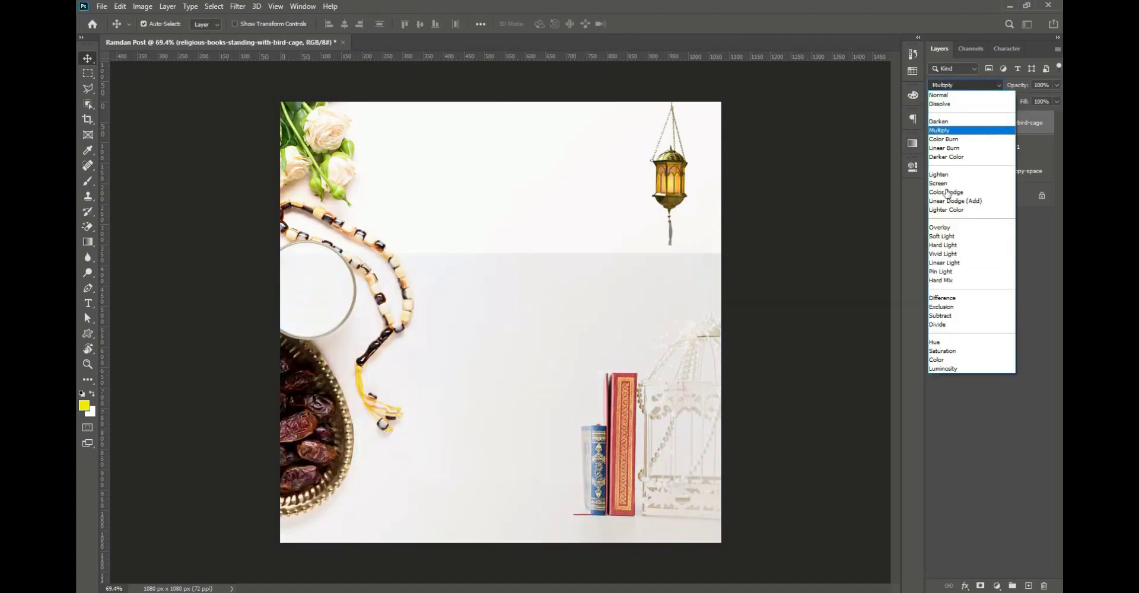
left_click(940, 121)
Step: Add a layer mask and brush away the photo's hard top edge
left_click(980, 586)
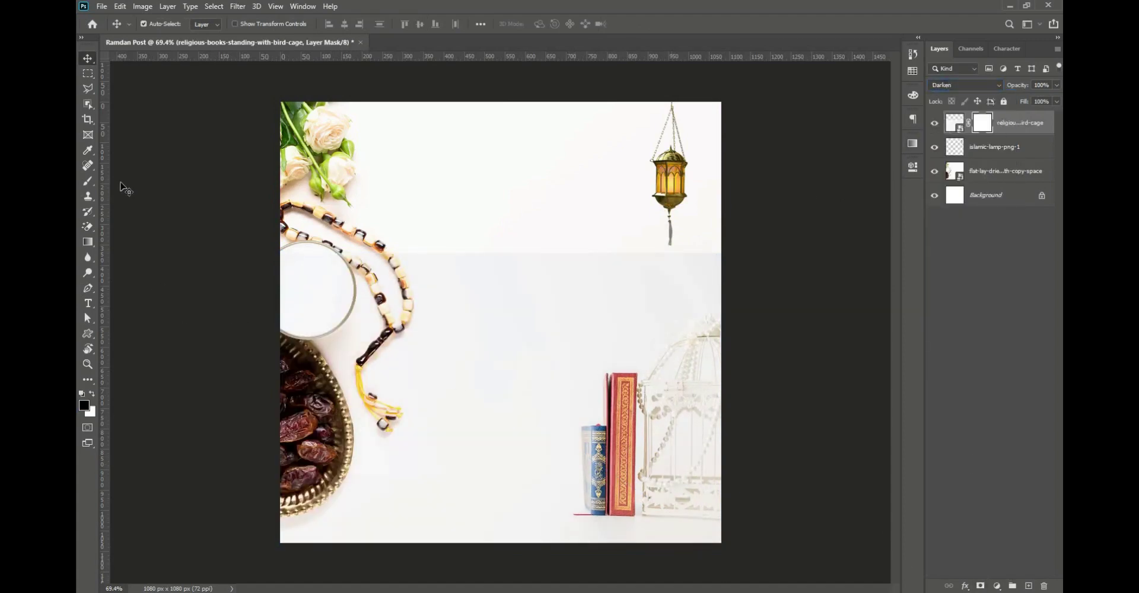
left_click(87, 180)
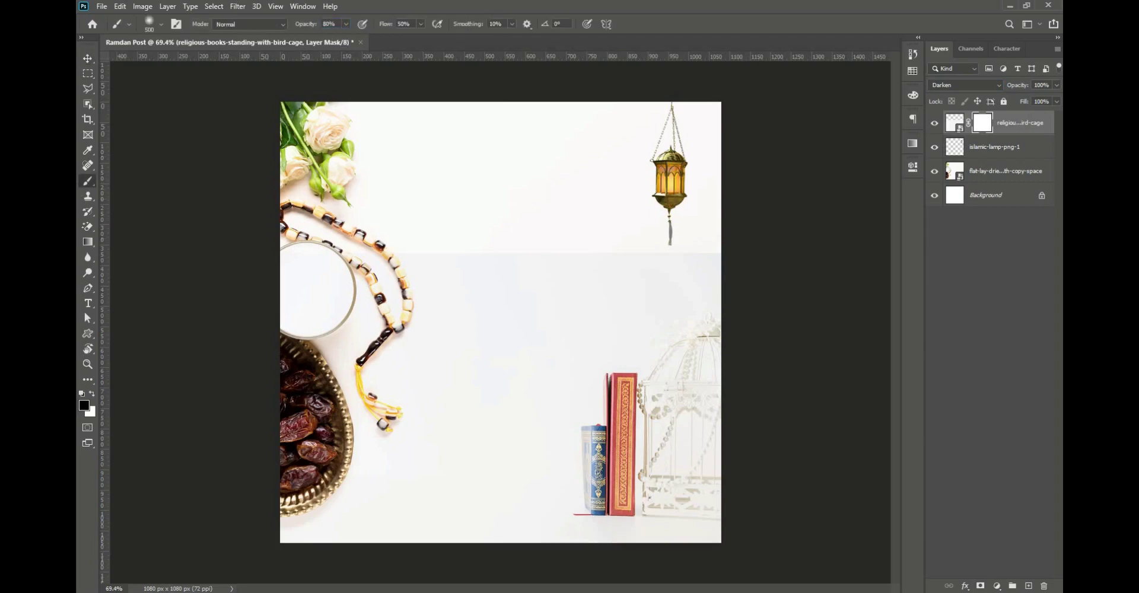
left_click_drag(670, 219, 501, 235)
key("v")
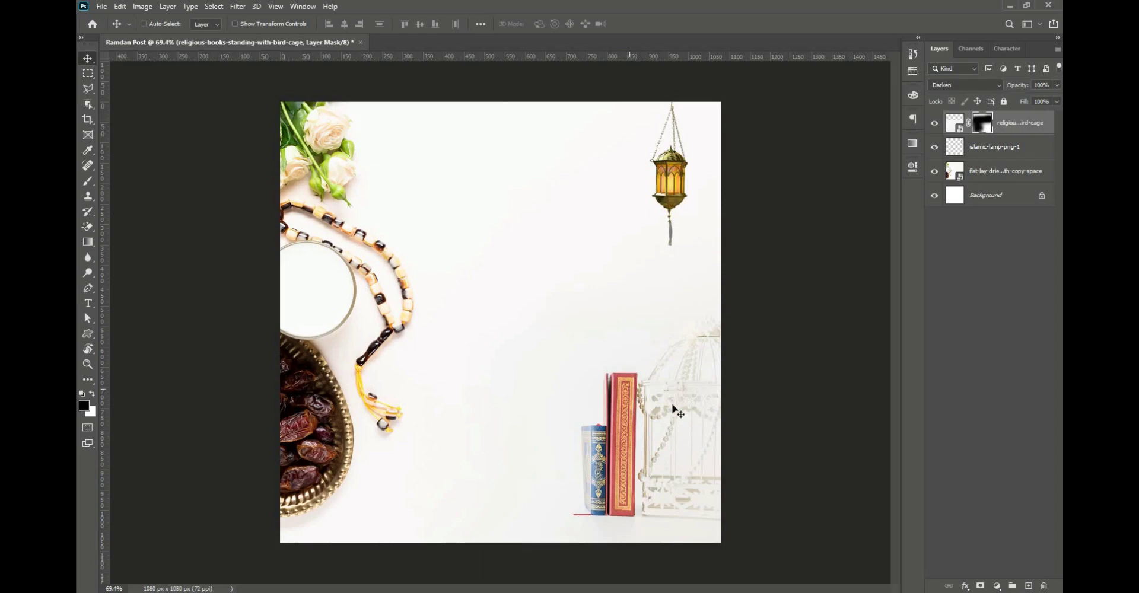
left_click(948, 123)
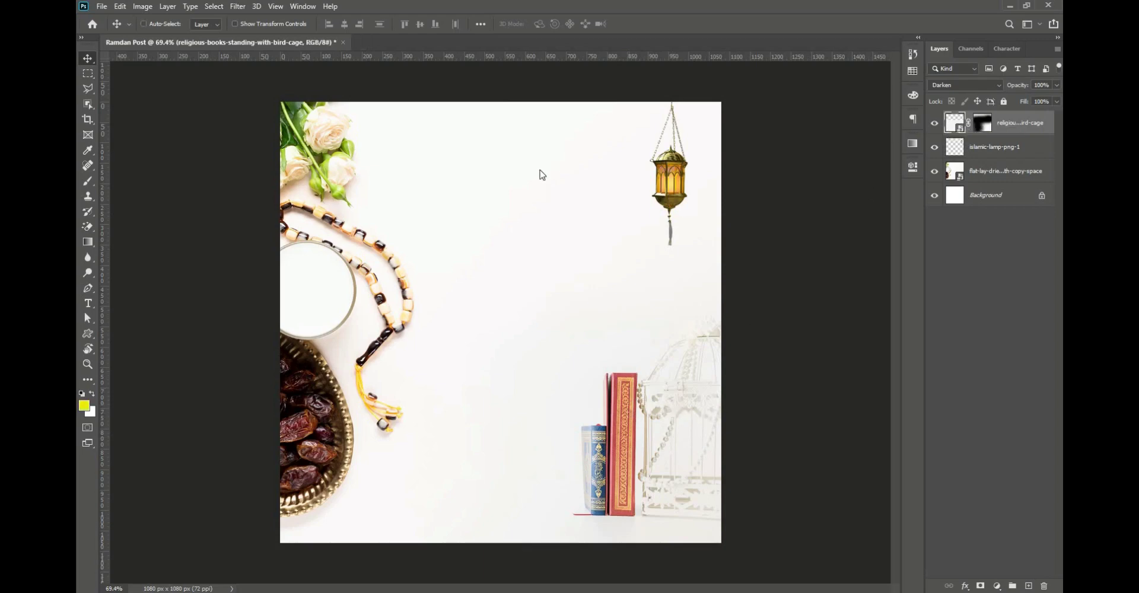
Step: Apply Hue/Saturation Lightness +18 to the books photo, then start a text layer mid-canvas
key("ctrl+u")
left_click_drag(537, 259, 549, 262)
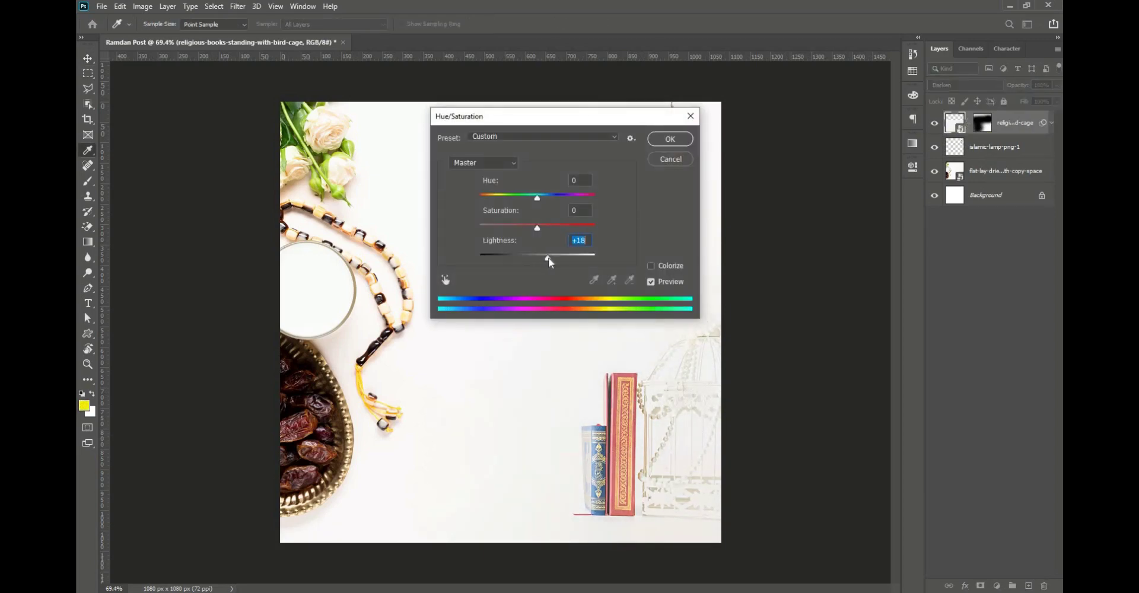
left_click(678, 146)
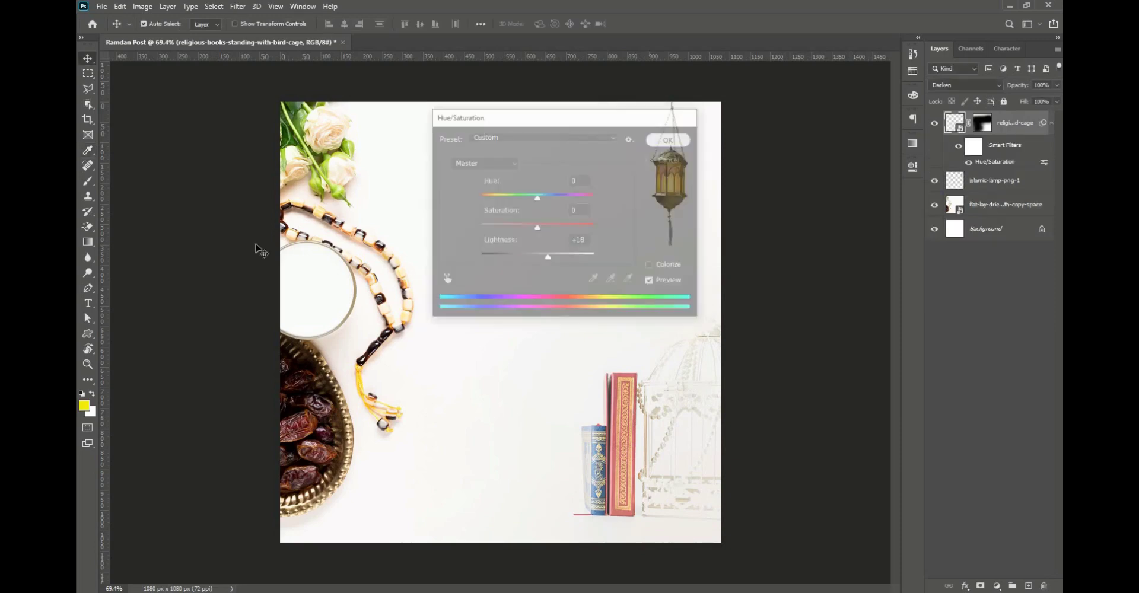
key("ctrl+0")
left_click(88, 303)
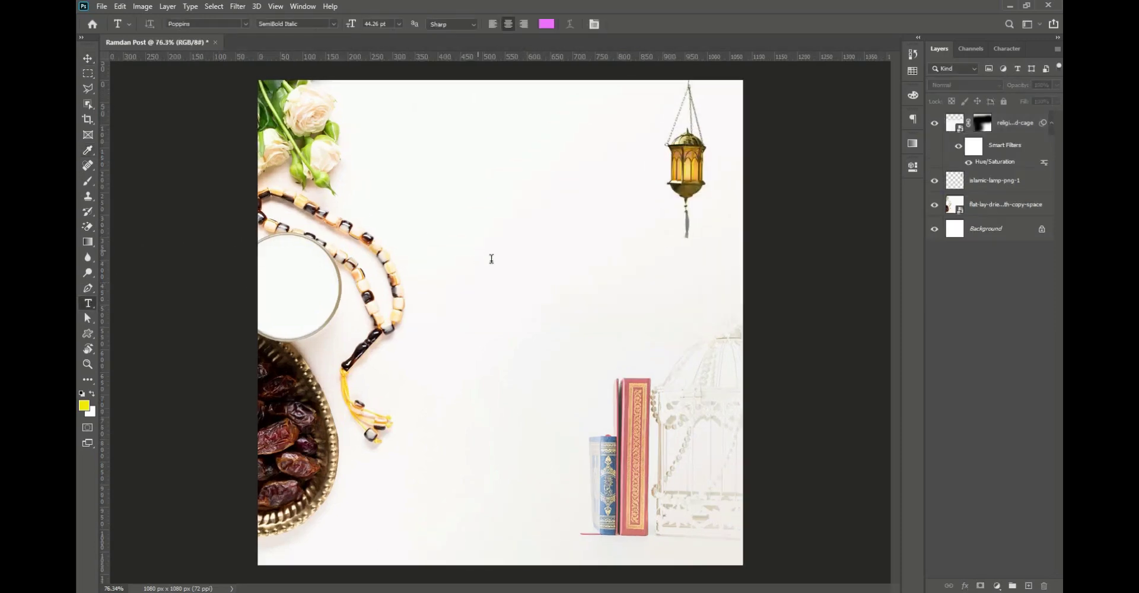
left_click(491, 259)
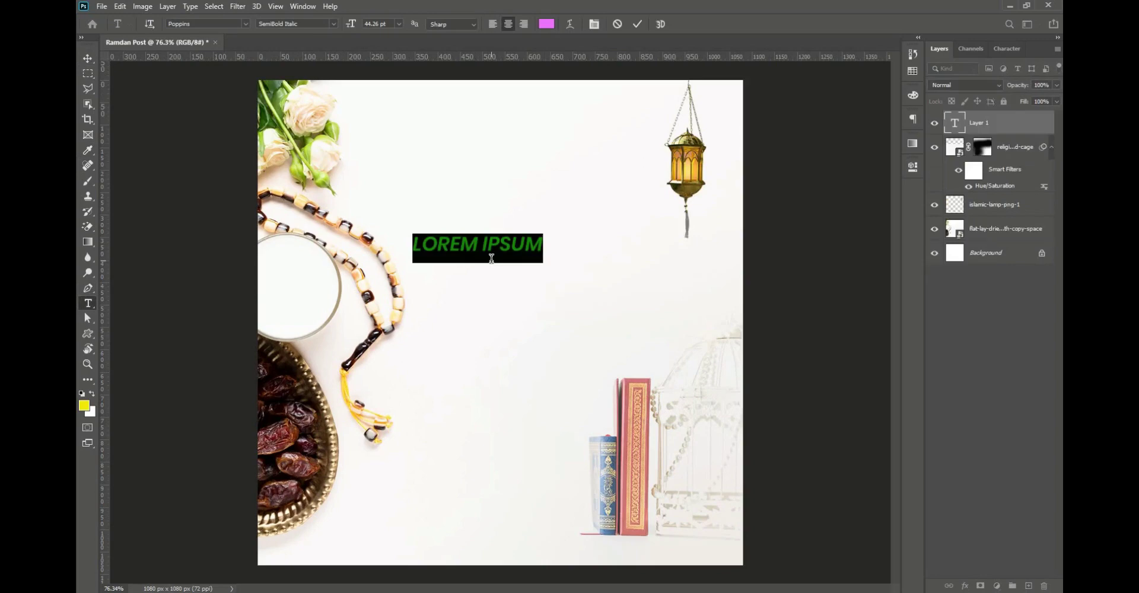
Step: Type the letter 'h', turn off All Caps, and try the AGA Arabesque Free Sample font
type("H")
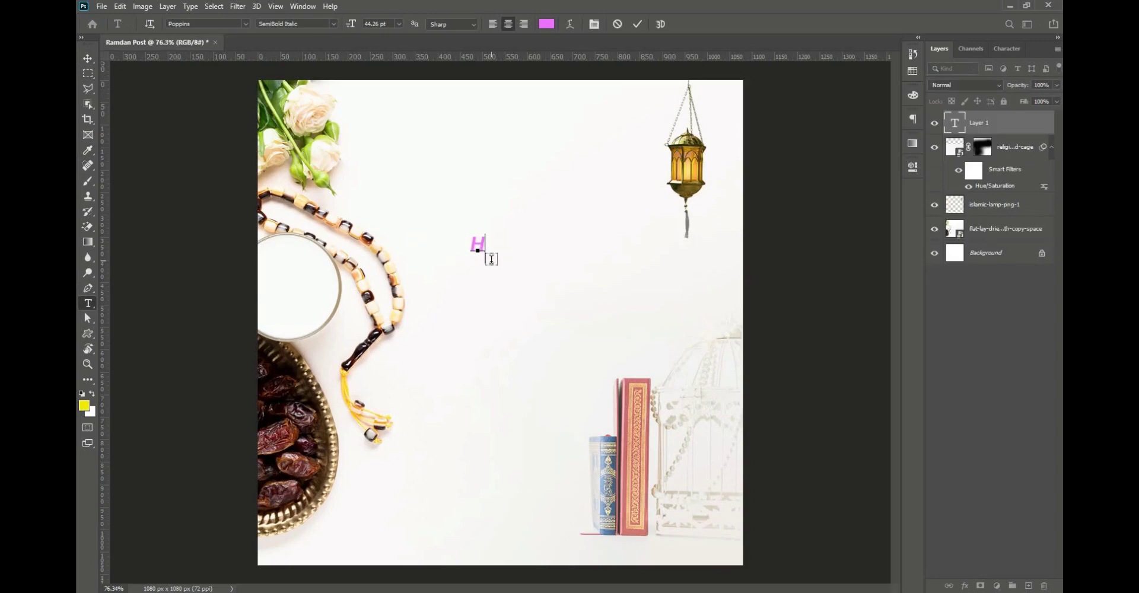
key("ctrl+Return")
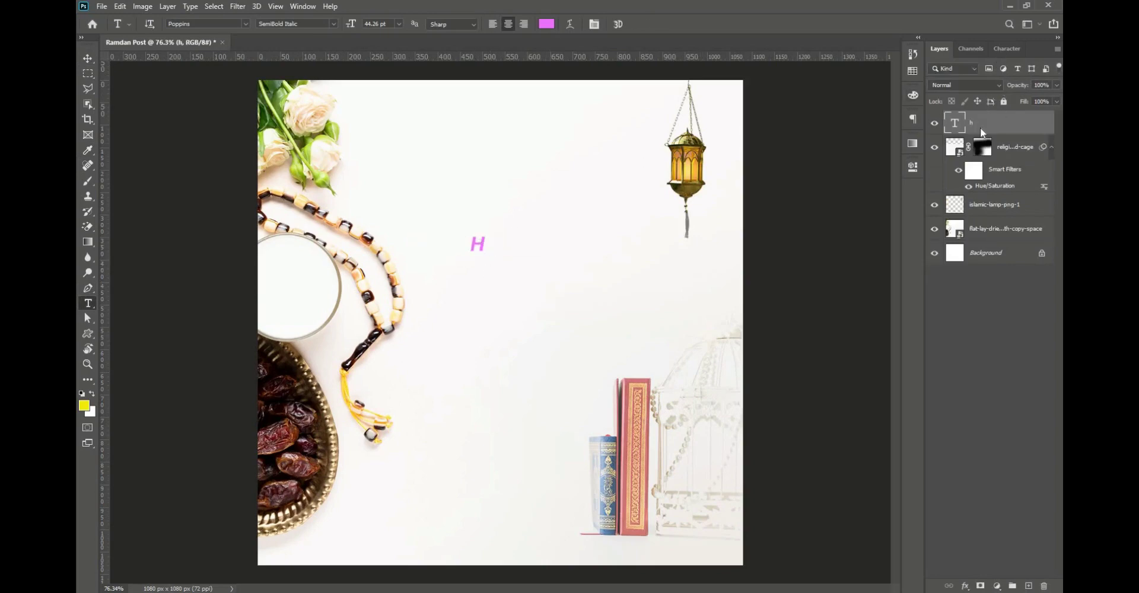
left_click(1007, 48)
left_click(979, 135)
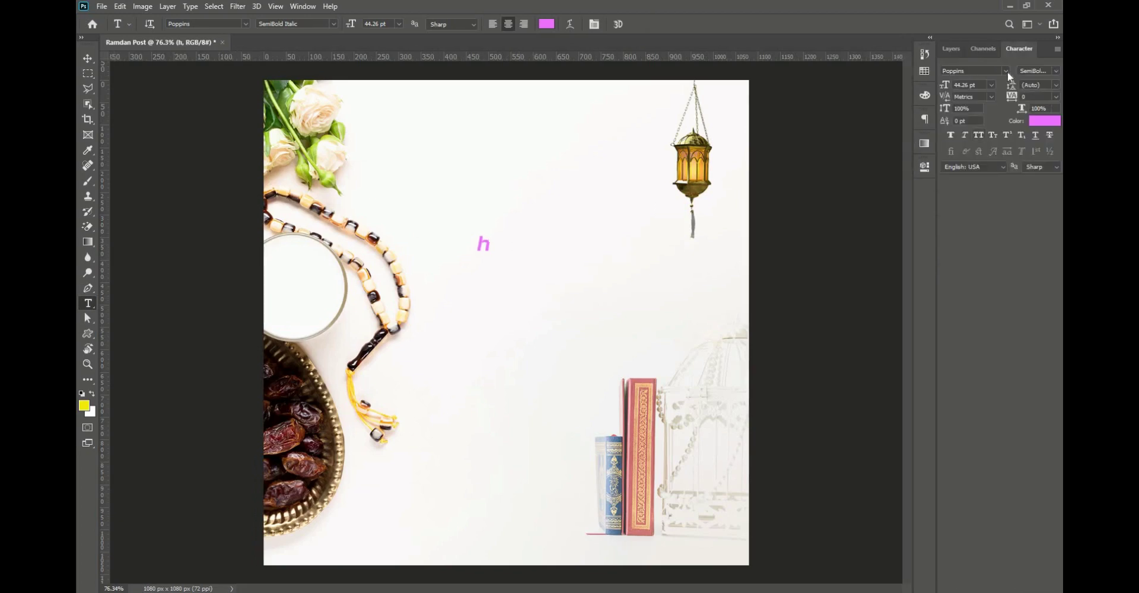
left_click(1008, 71)
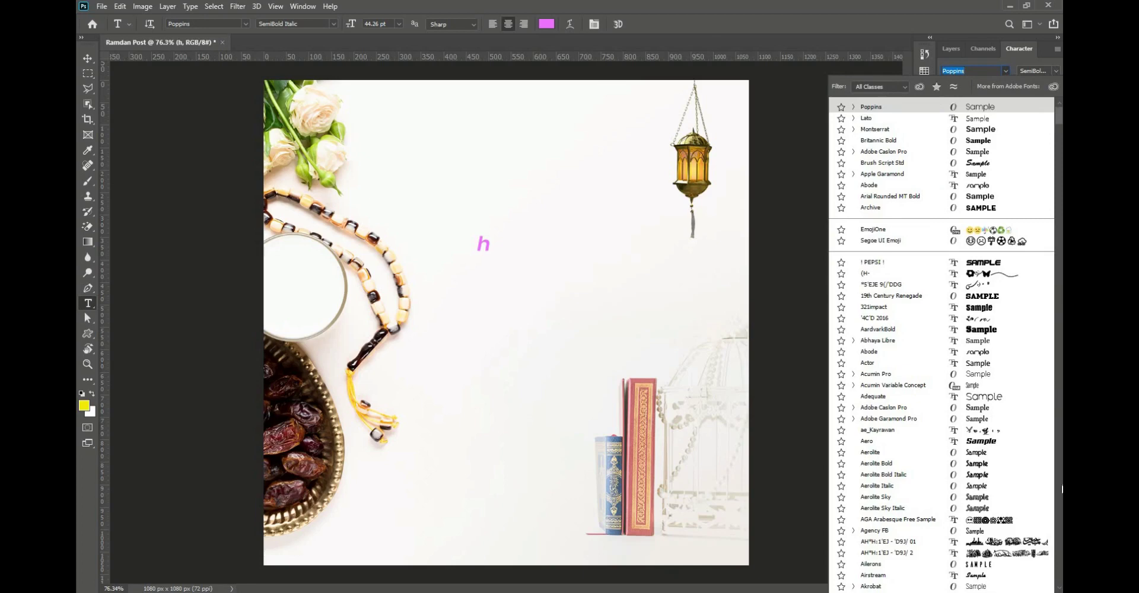
type("abo")
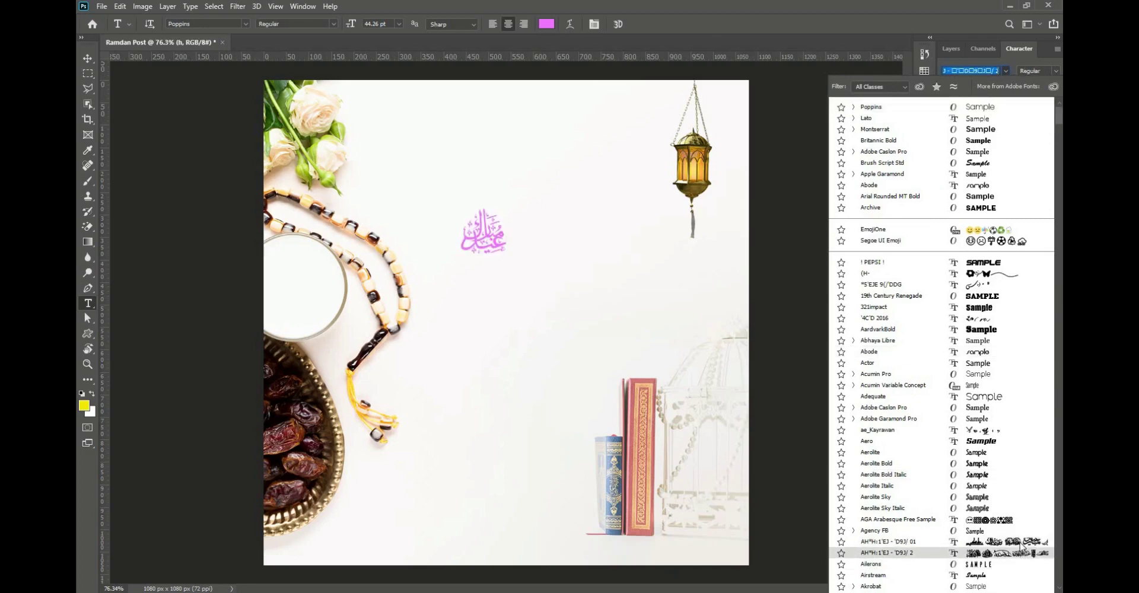
key("Up")
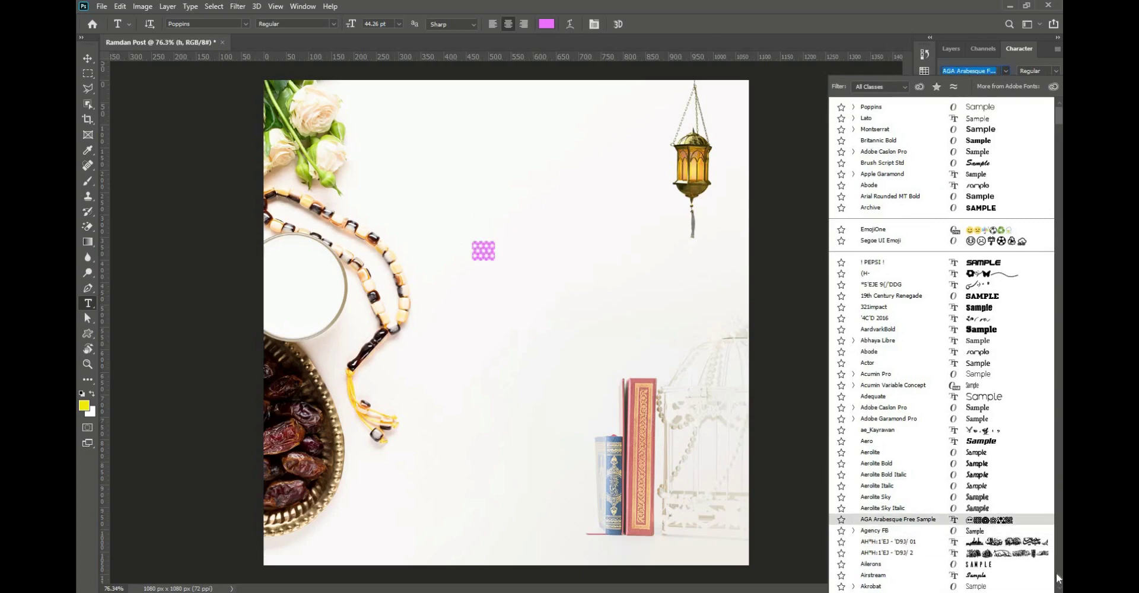
Step: Scroll down and back up the font list, previewing other fonts
scroll(1055, 487, "down", 3)
scroll(1059, 227, "down", 5)
scroll(1056, 305, "down", 10)
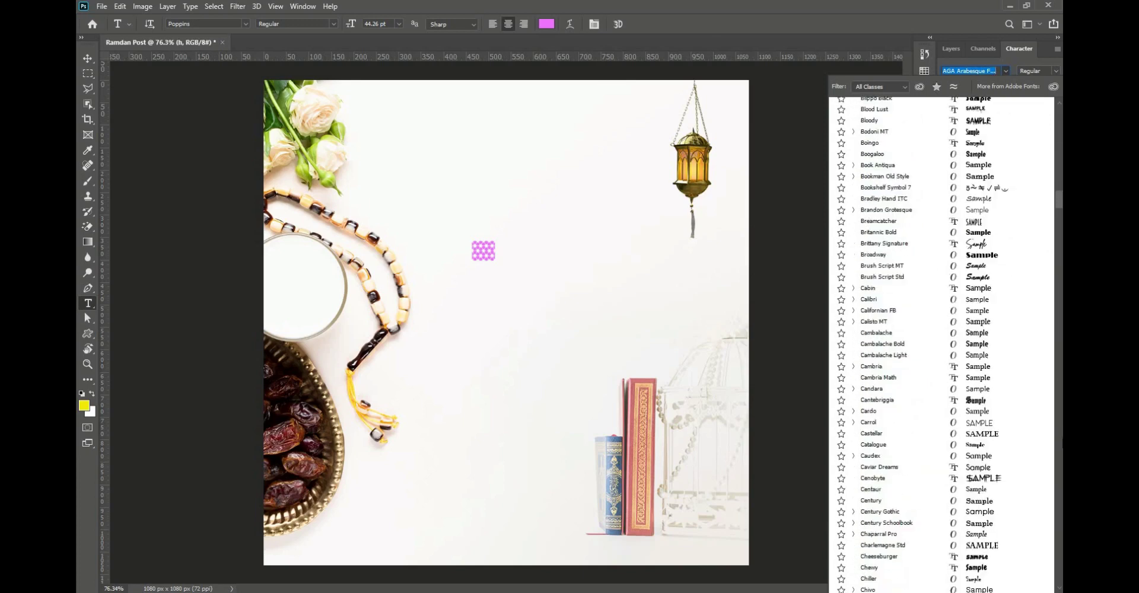
scroll(1054, 415, "down", 10)
scroll(1053, 505, "down", 10)
scroll(1053, 554, "down", 10)
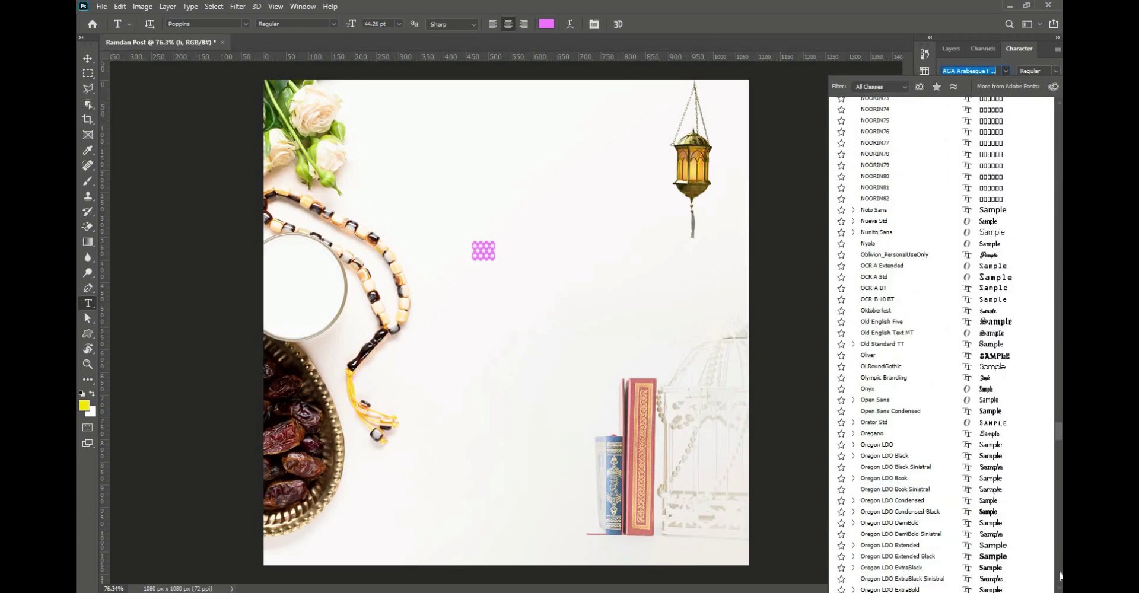
scroll(1059, 566, "down", 5)
scroll(1058, 566, "down", 5)
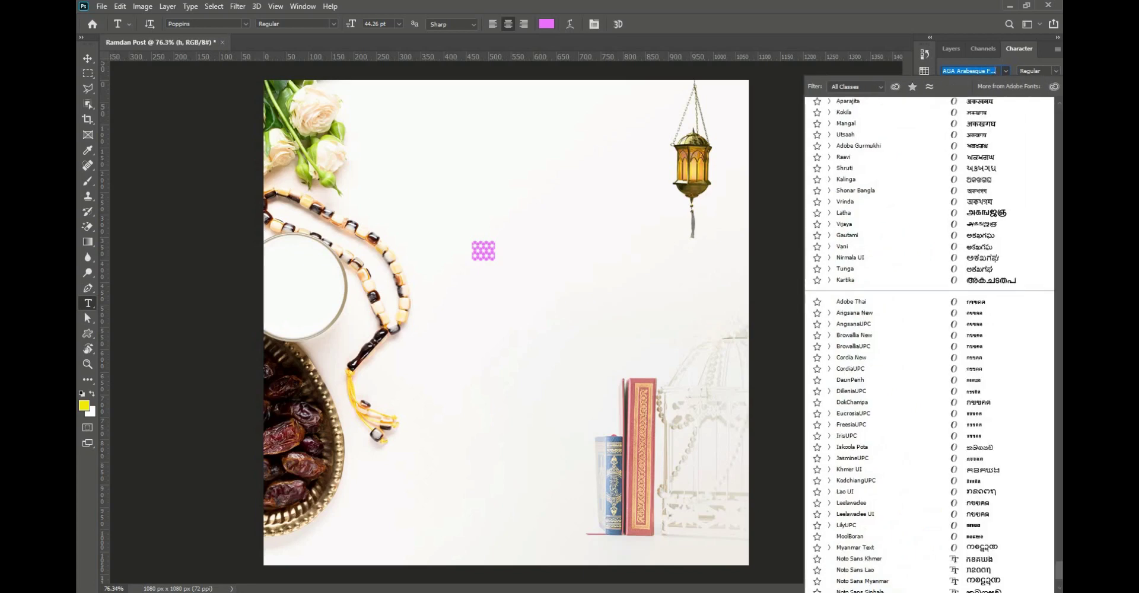
scroll(1058, 567, "down", 5)
scroll(1059, 567, "down", 5)
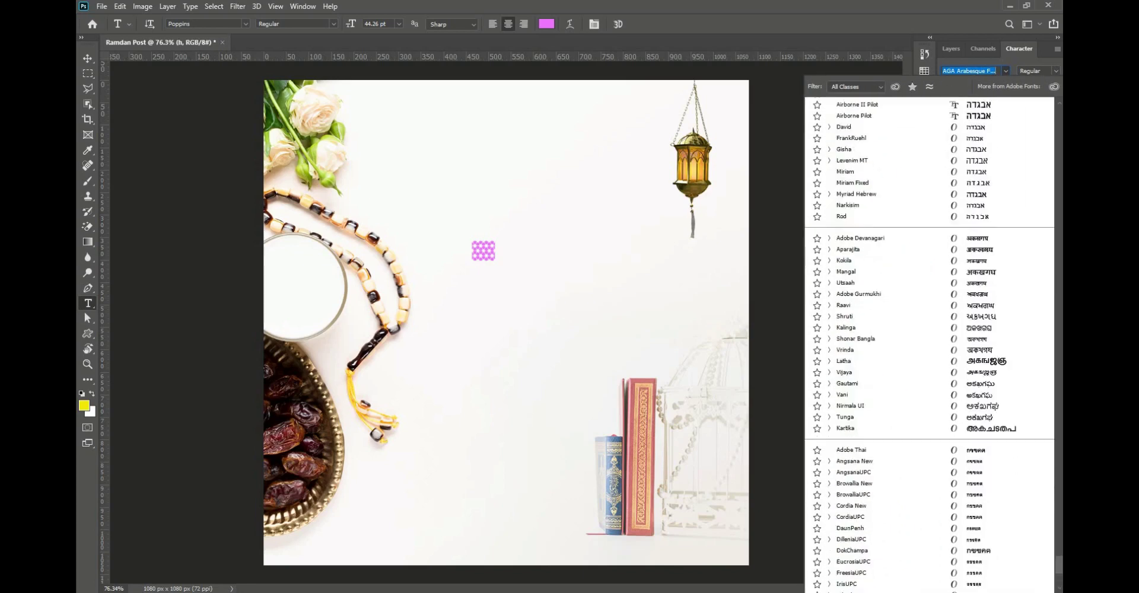
scroll(1059, 567, "down", 2)
scroll(1059, 566, "down", 3)
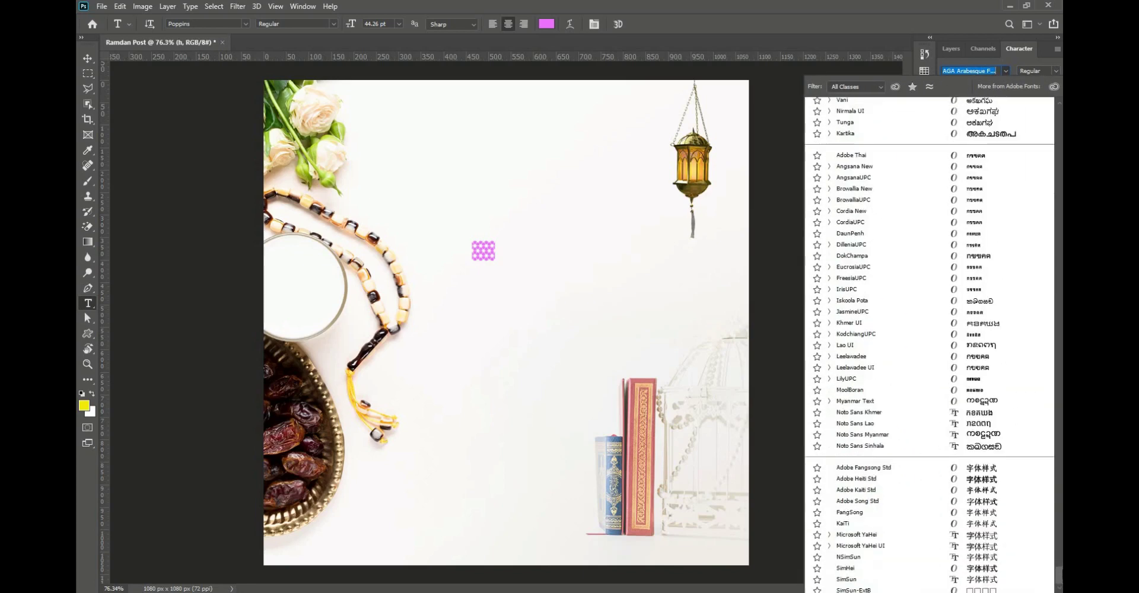
scroll(1059, 567, "down", 4)
scroll(930, 344, "up", 3)
scroll(930, 344, "up", 3)
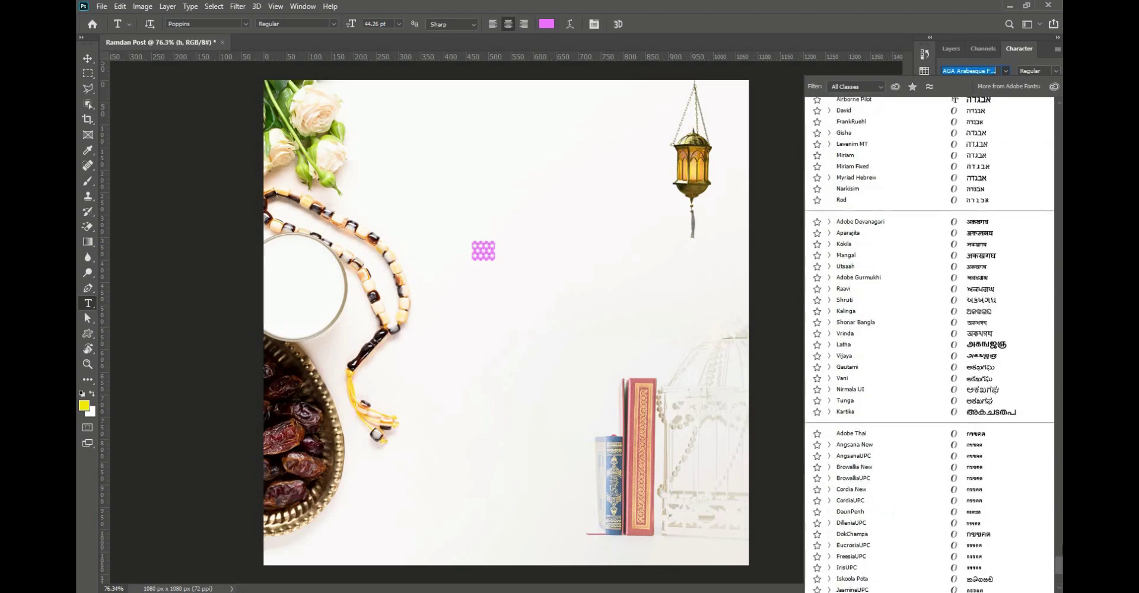
scroll(930, 344, "up", 3)
scroll(930, 344, "up", 3)
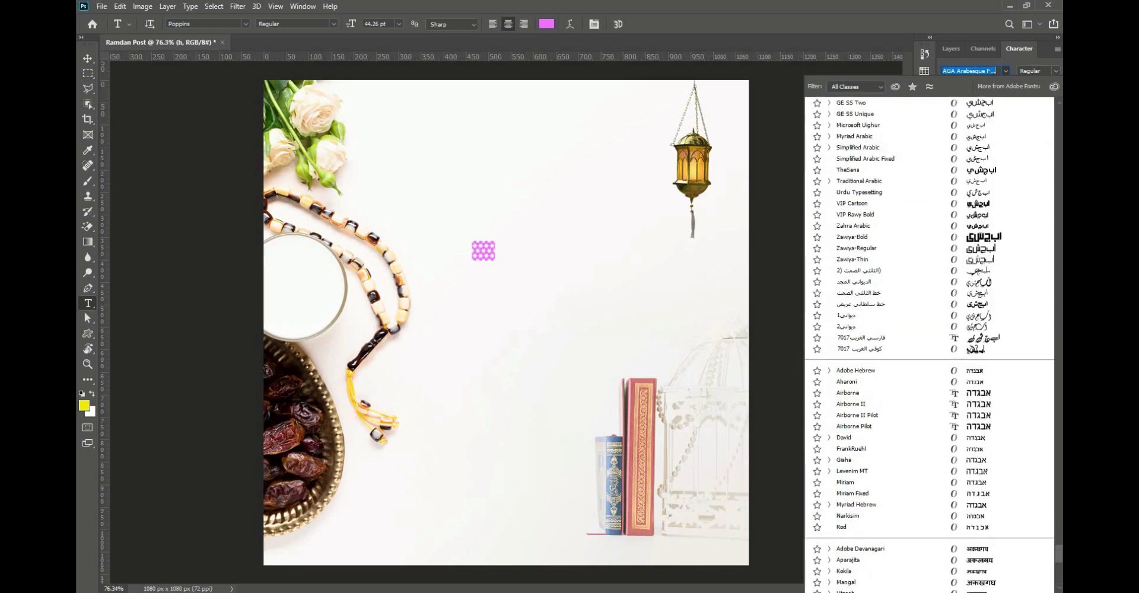
scroll(929, 344, "up", 3)
scroll(930, 345, "up", 3)
scroll(930, 344, "up", 3)
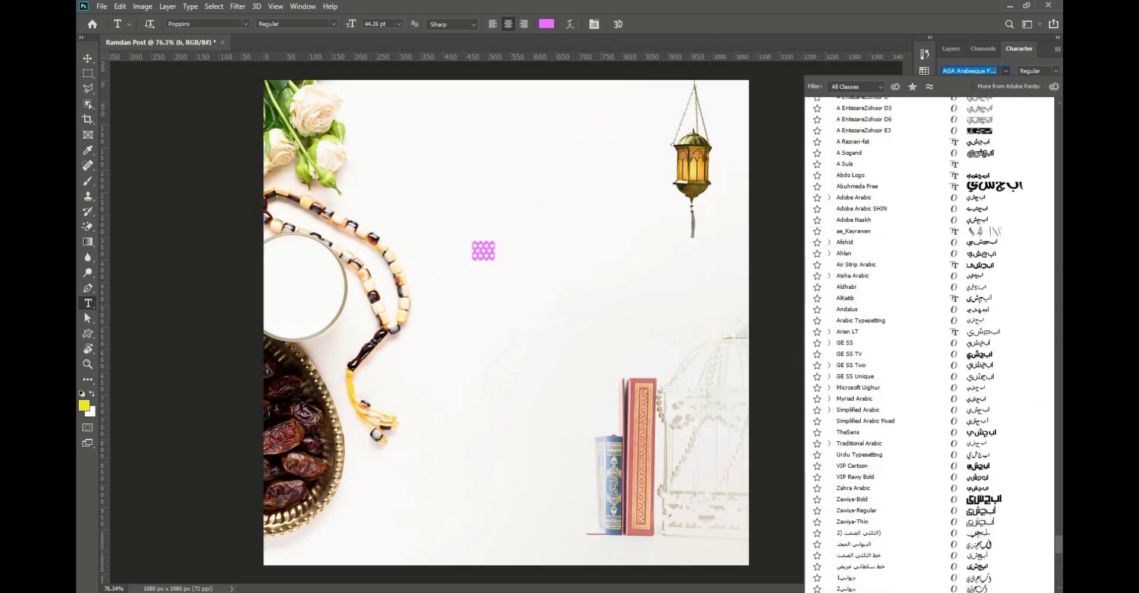
scroll(930, 344, "up", 3)
scroll(930, 345, "up", 3)
scroll(930, 344, "up", 3)
scroll(930, 344, "up", 3)
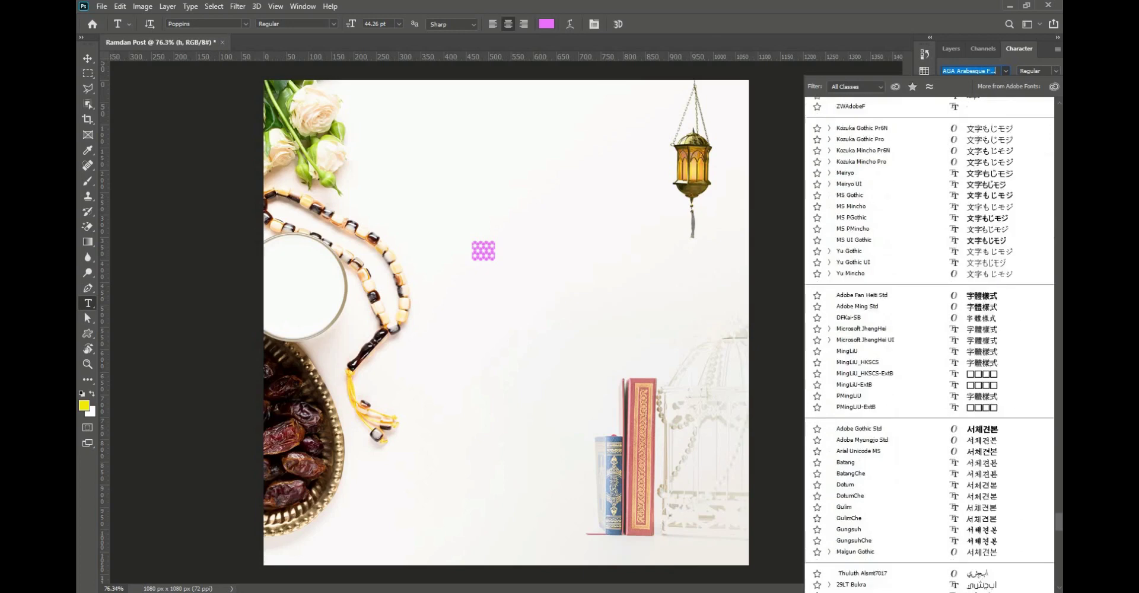
scroll(930, 344, "up", 3)
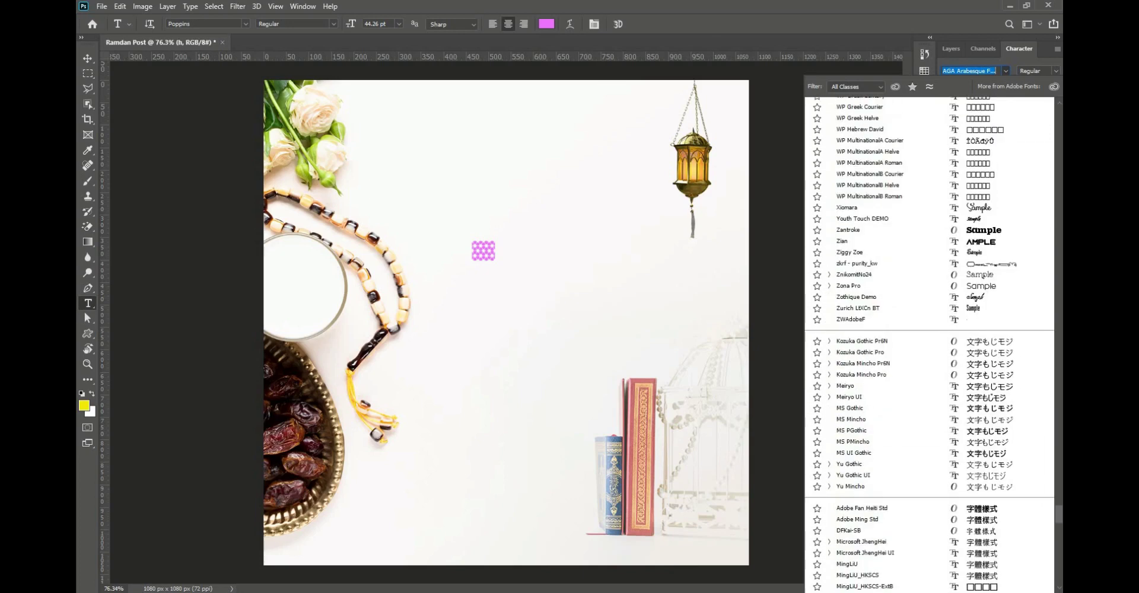
scroll(930, 344, "up", 2)
scroll(930, 345, "up", 2)
scroll(930, 344, "up", 2)
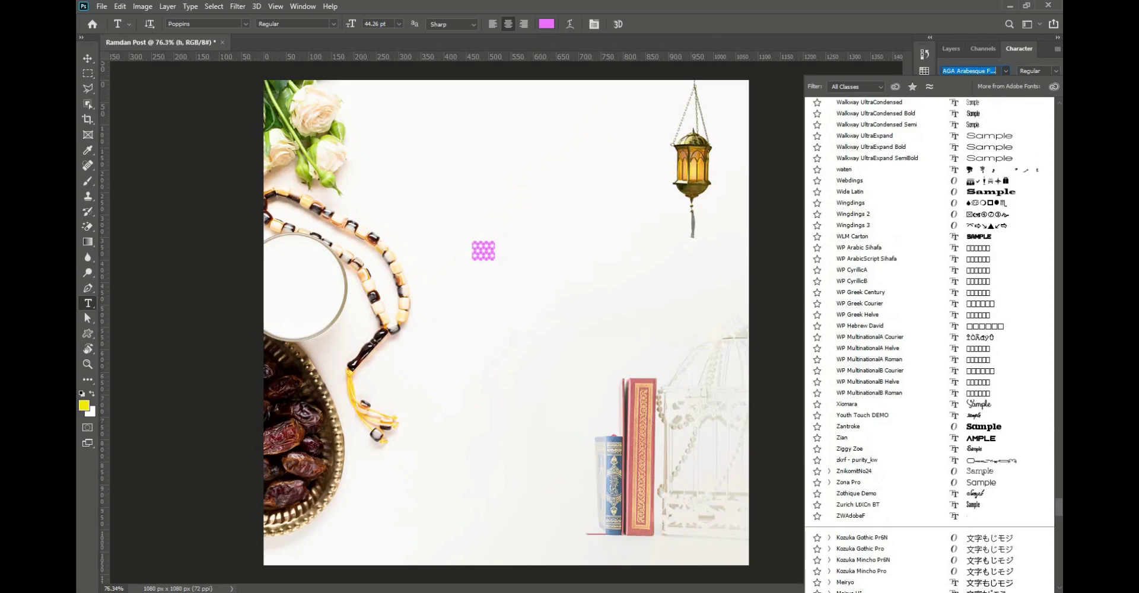
scroll(930, 344, "up", 3)
Step: Set the text to Felicitation Arabic_Ramadan at 500 pt
key("Escape")
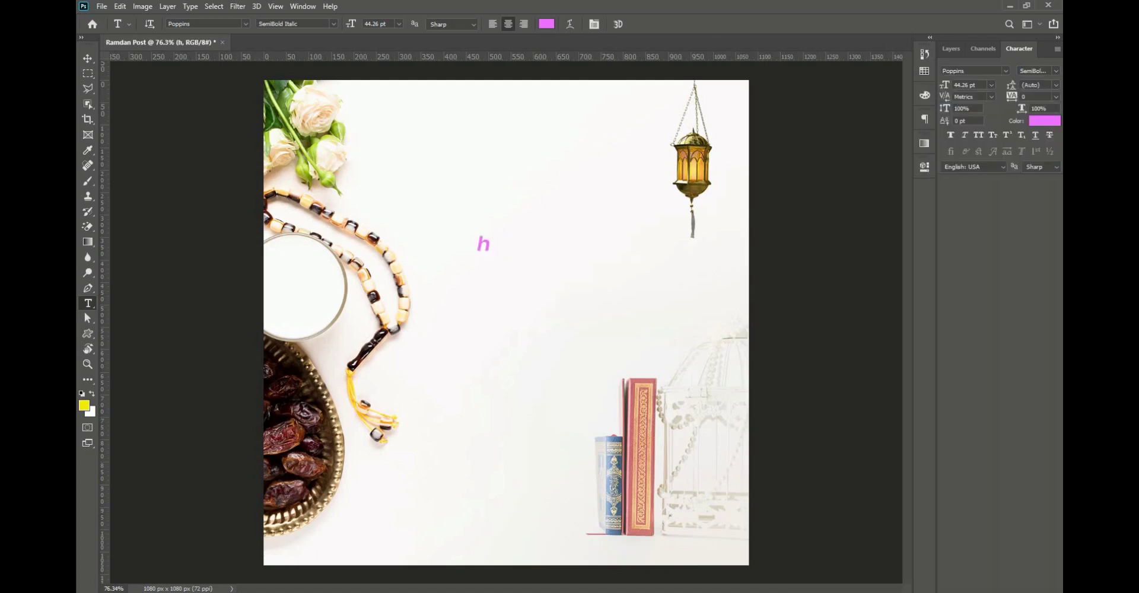
type("f")
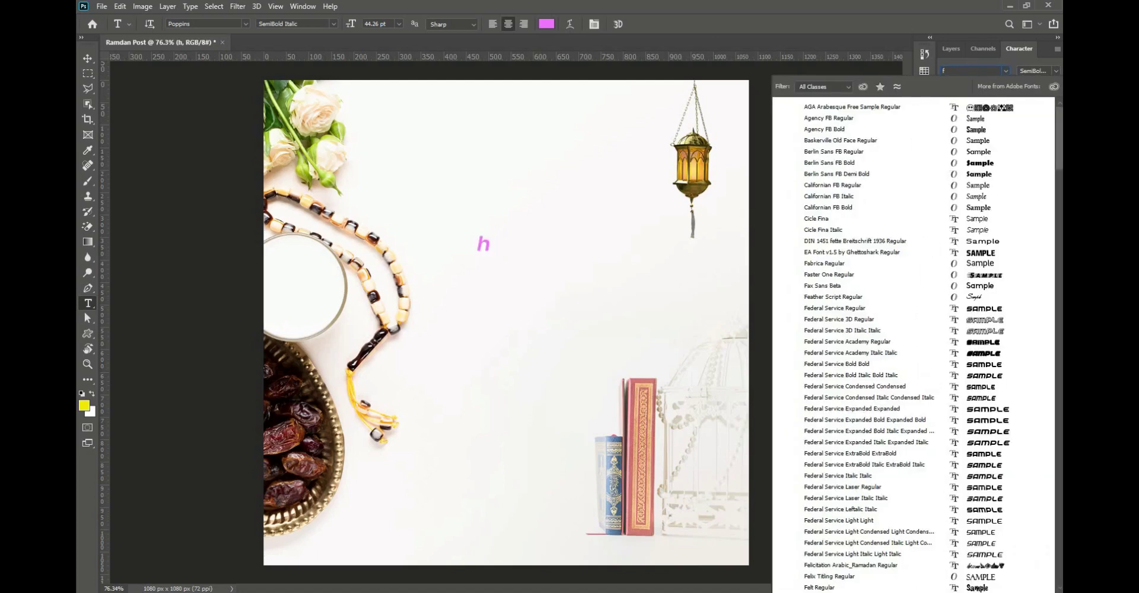
type("al")
key("BackSpace")
key("BackSpace")
type("el")
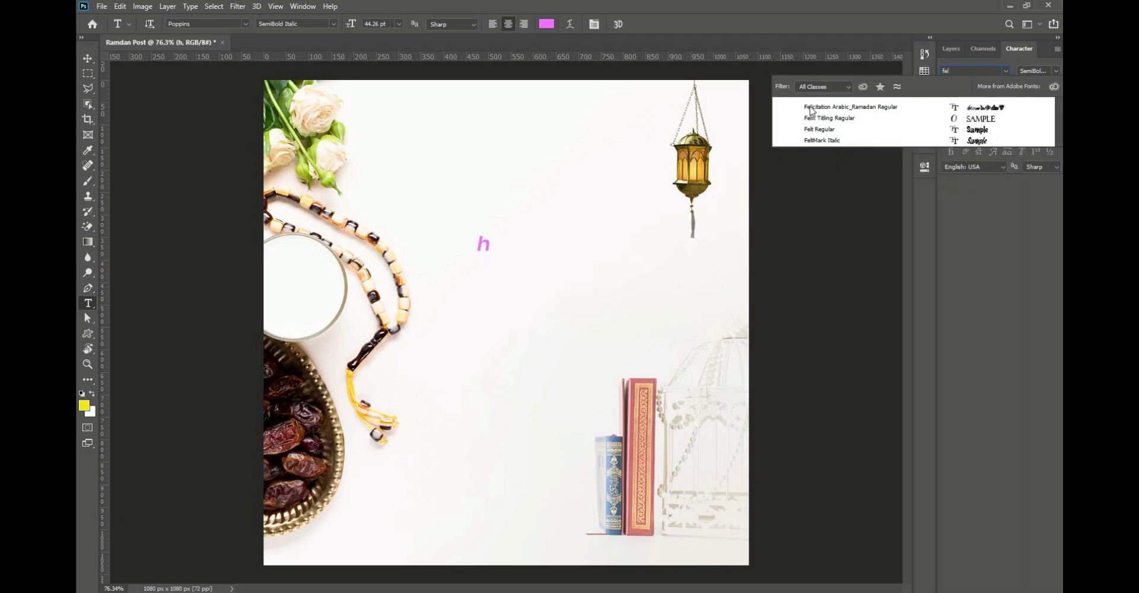
left_click(807, 110)
type("100")
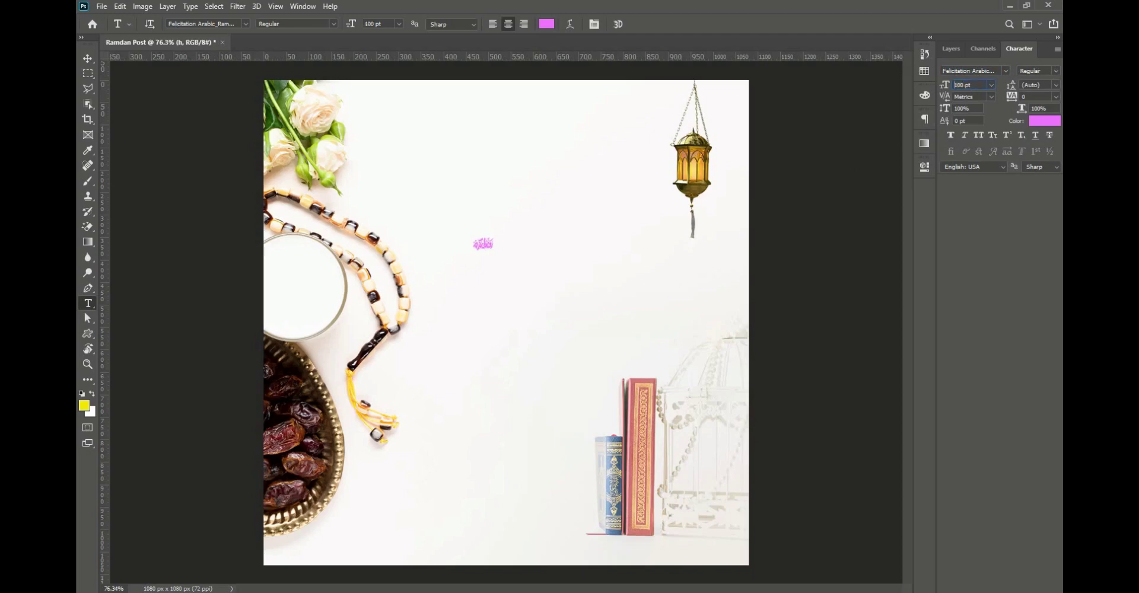
type("500")
key("Return")
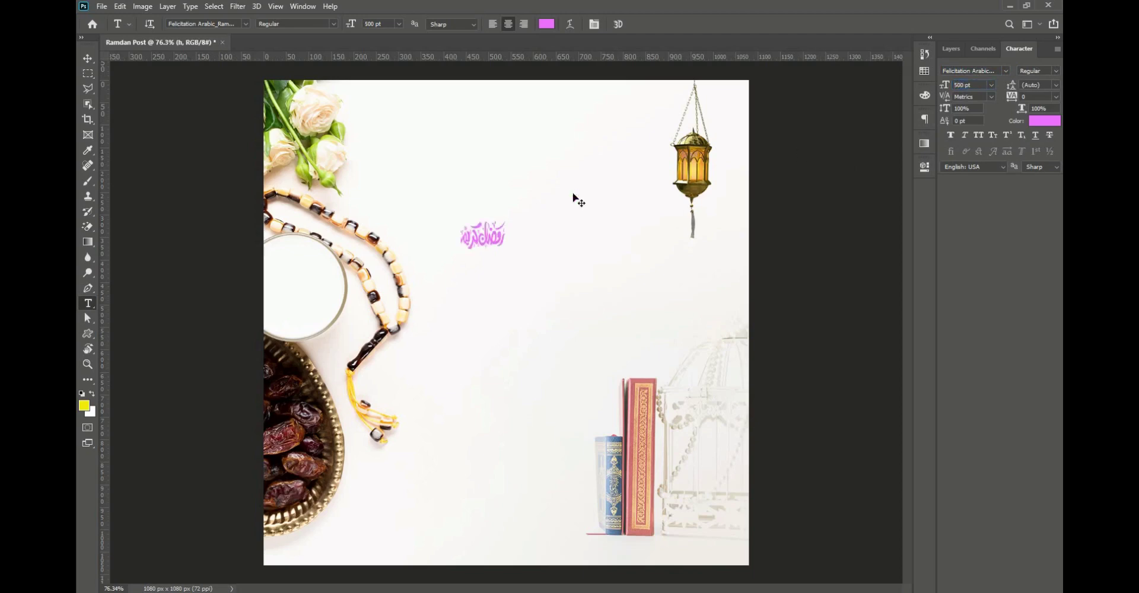
key("Return")
Step: Move the calligraphy to the upper middle and colour it olive gold #a18e14
key("v")
mouse_move(582, 172)
left_mouse_down()
mouse_move(628, 274)
mouse_move(632, 252)
left_mouse_up()
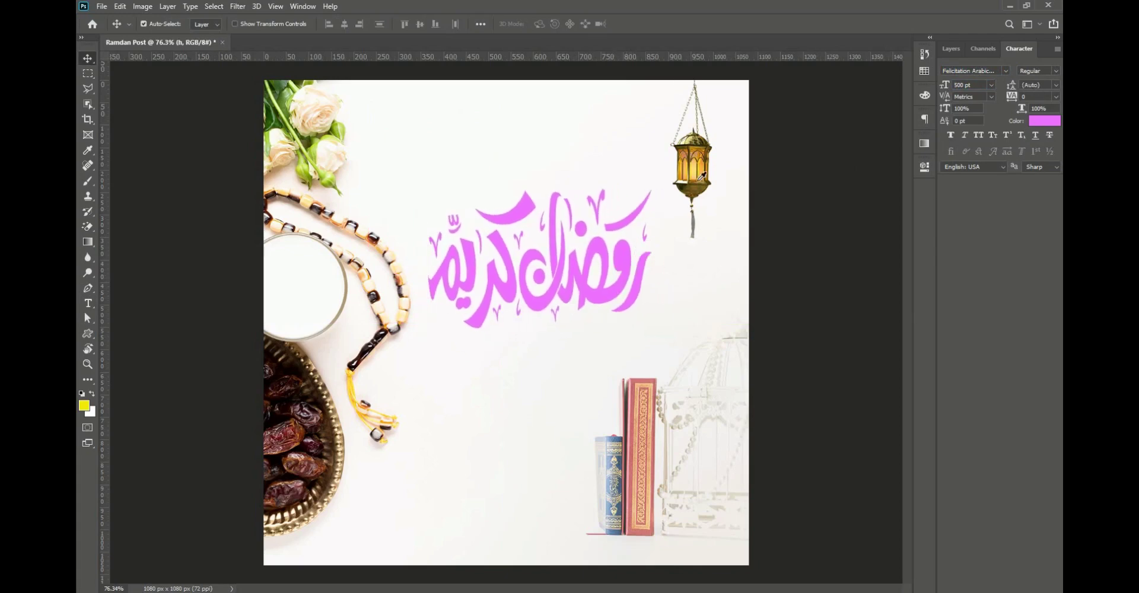
type("a18e14")
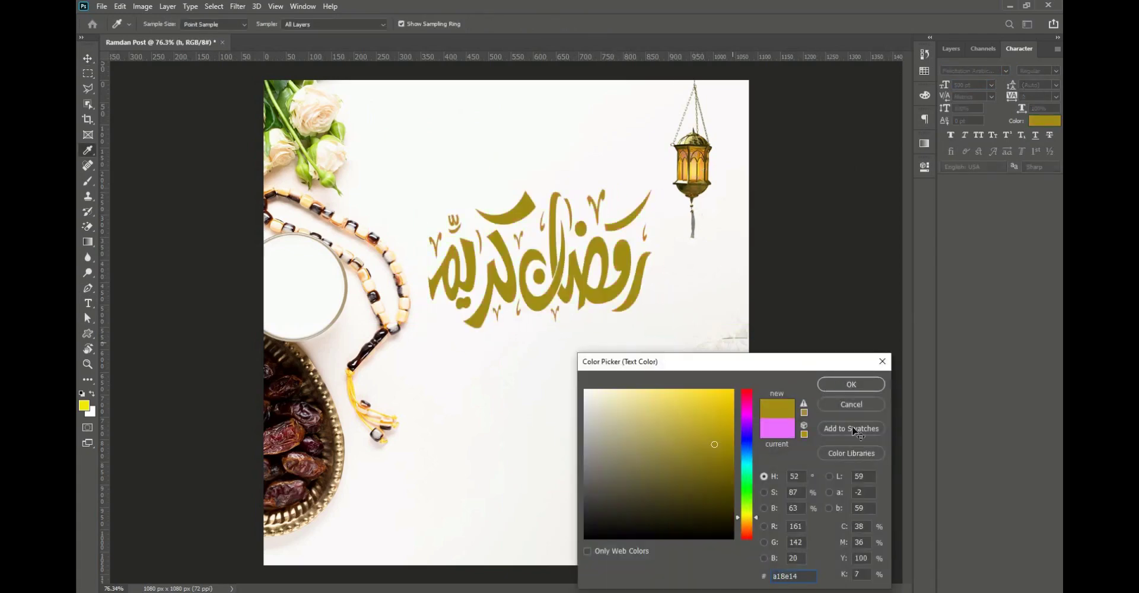
key("Return")
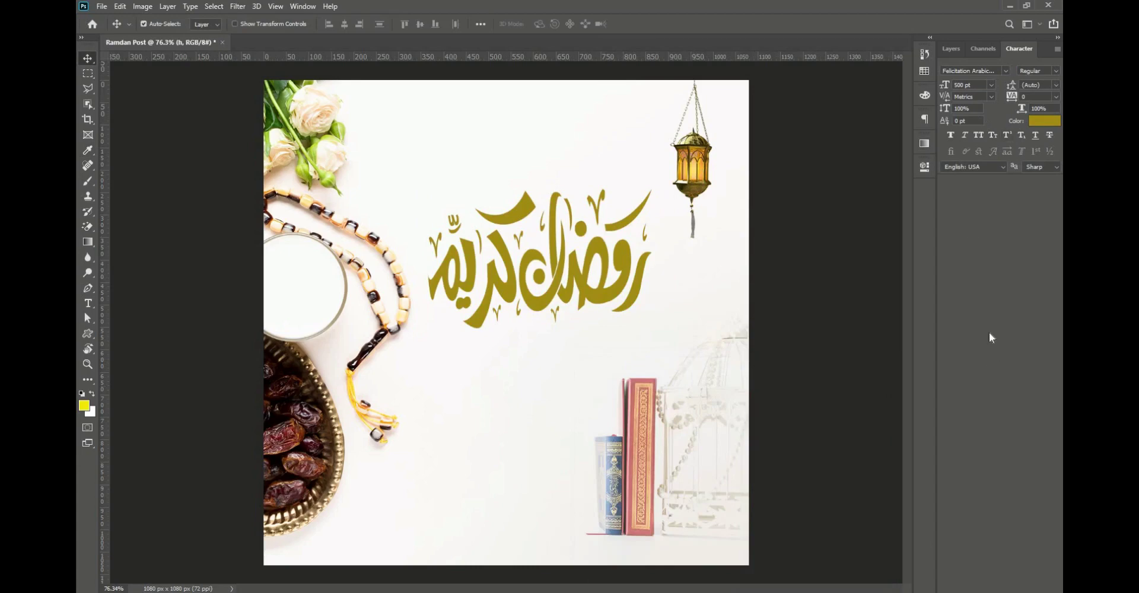
key("F7")
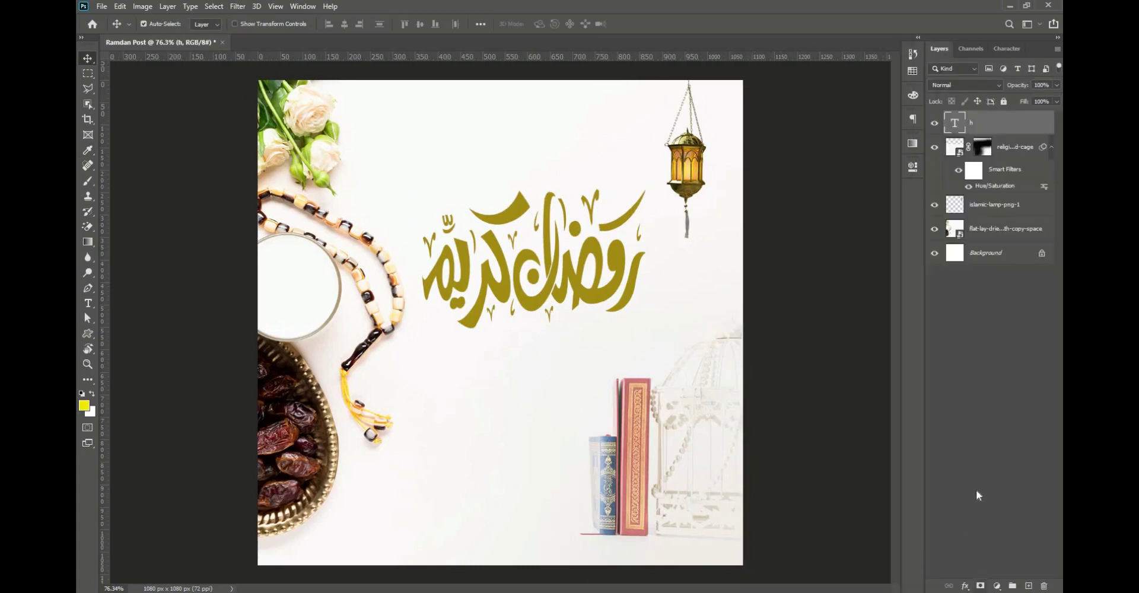
Step: Add an Inner Bevel & Emboss effect with a black highlight colour
left_click(965, 586)
key("Return")
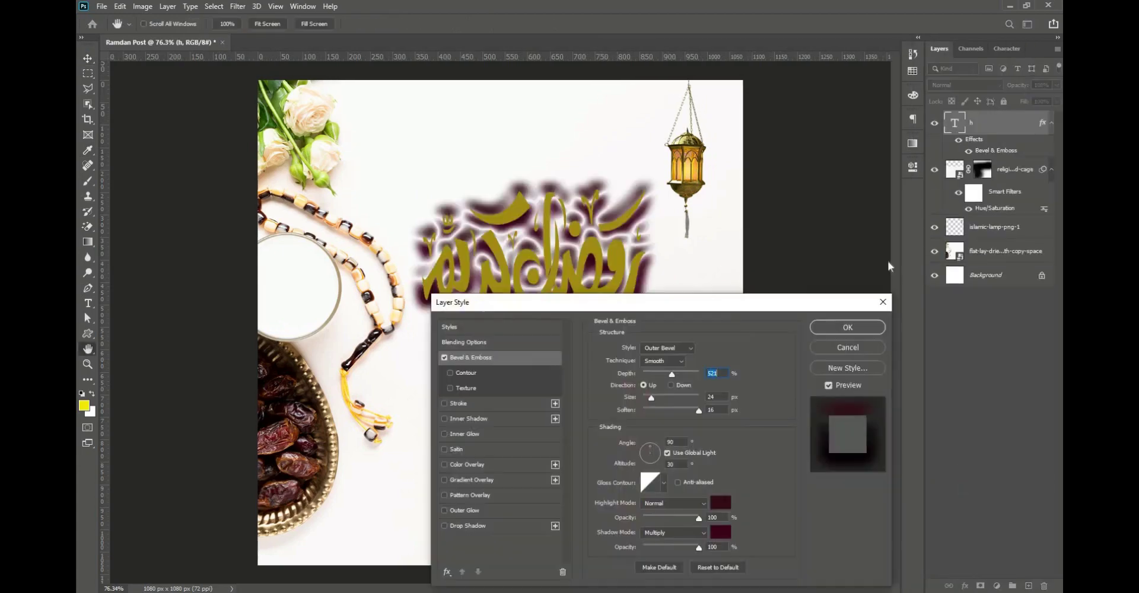
left_click_drag(691, 302, 902, 255)
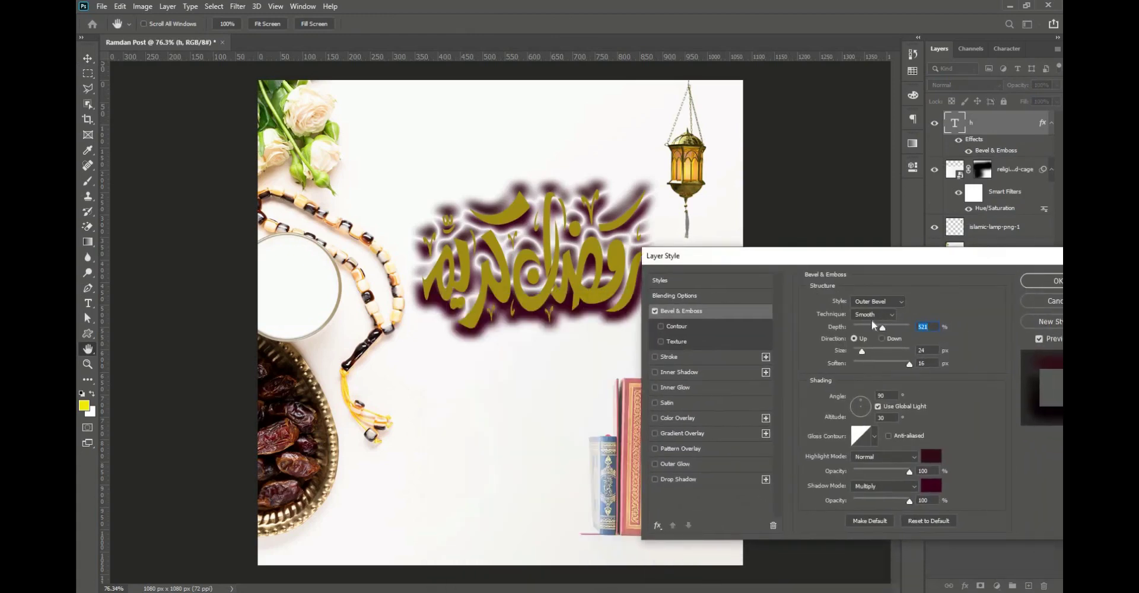
left_click(877, 302)
key("Return")
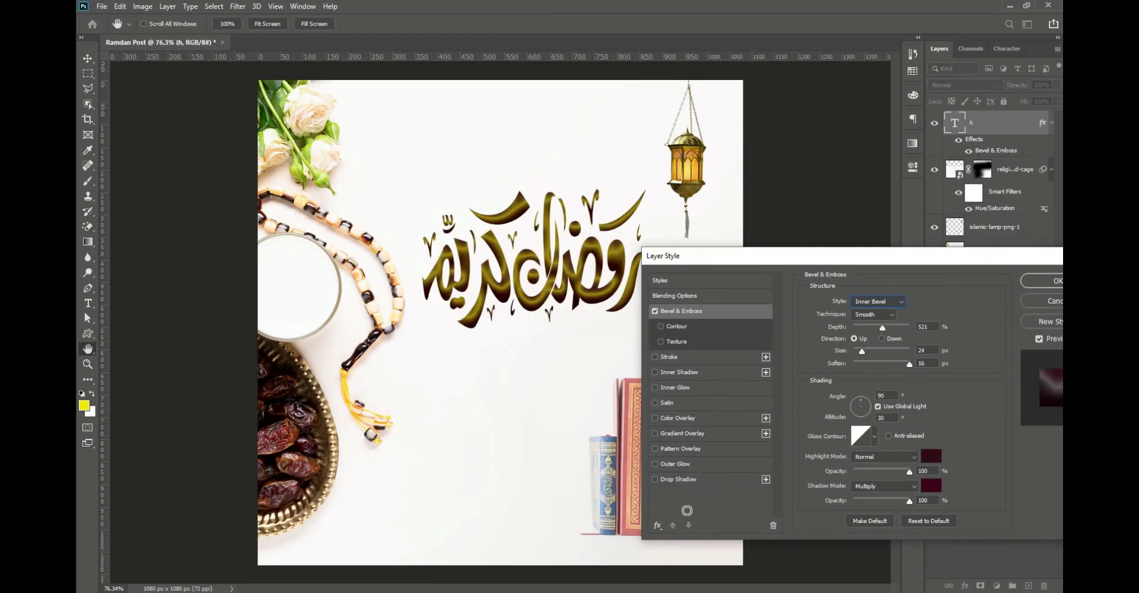
left_click(931, 456)
left_click(585, 538)
left_click(845, 386)
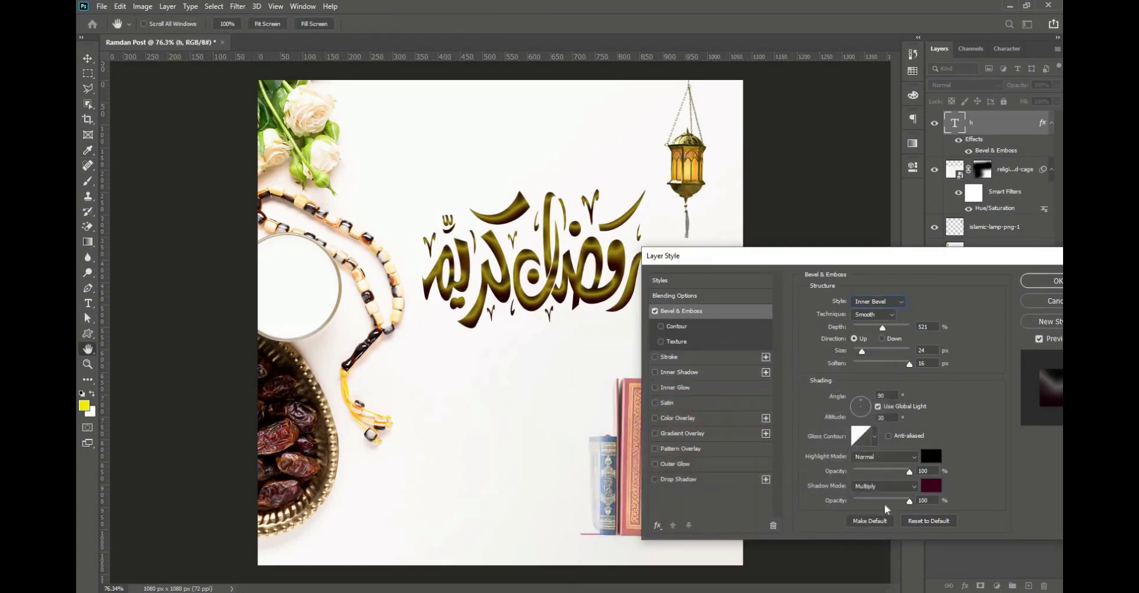
Step: Set bevel shadow opacity 45%, highlight opacity 58%, soften 10 px, depth 136%
left_click(876, 502)
left_click_drag(894, 472, 886, 472)
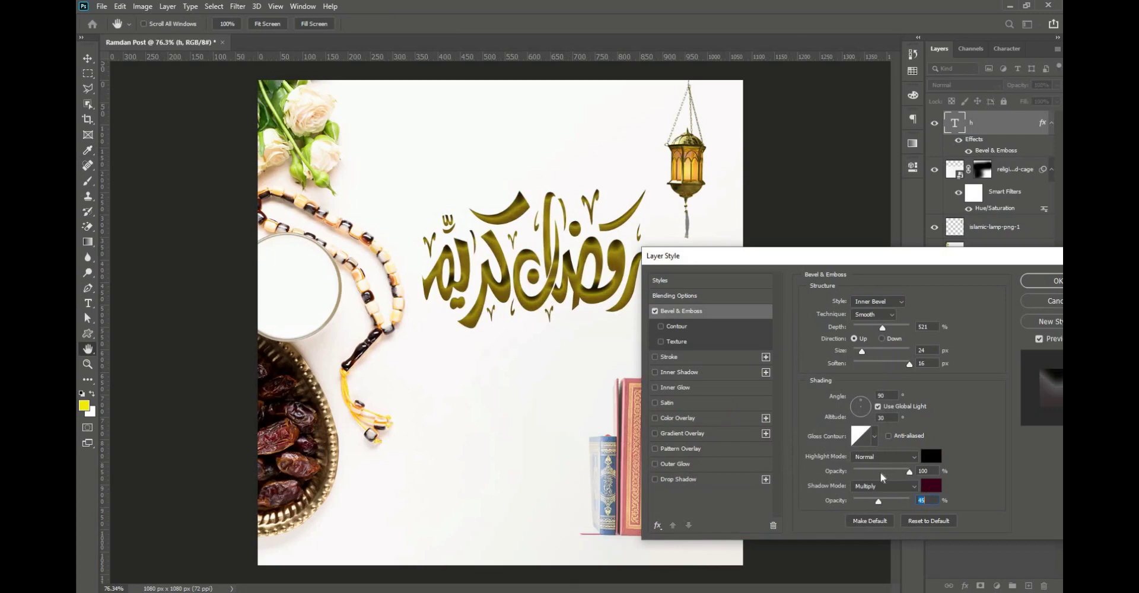
mouse_move(906, 366)
left_mouse_down()
mouse_move(889, 365)
mouse_move(859, 330)
left_mouse_up()
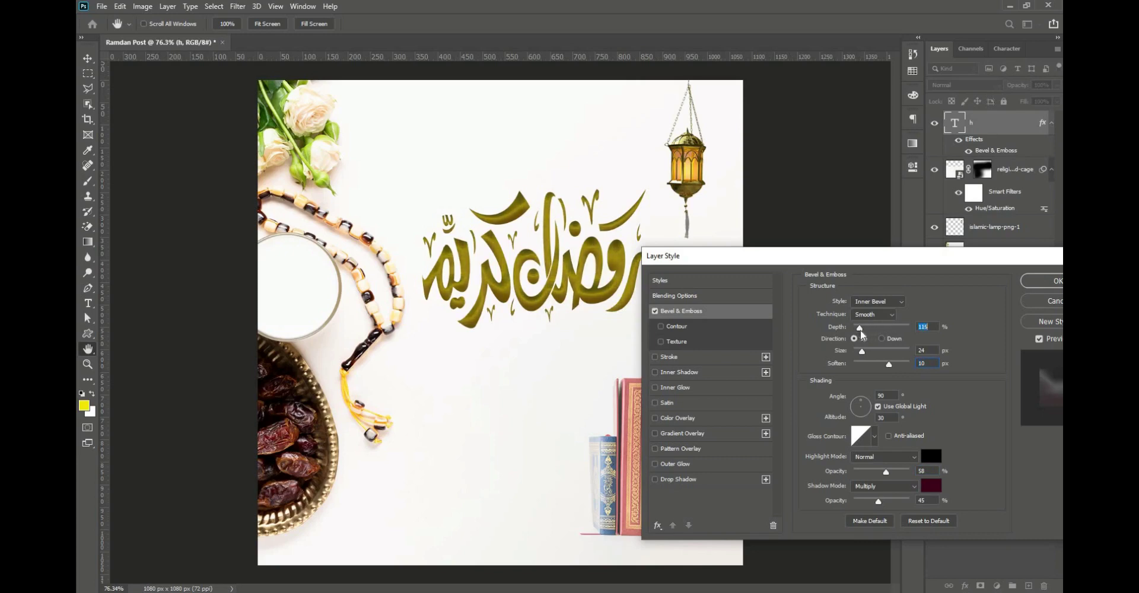
left_click_drag(859, 329, 861, 330)
key("Return")
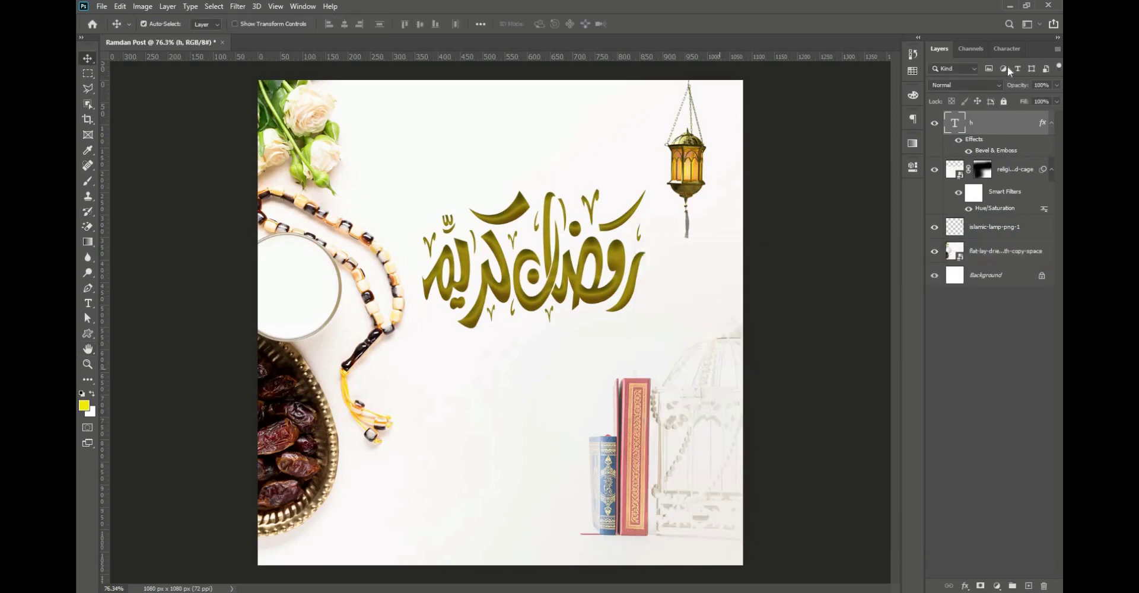
Step: Recolour the calligraphy text to a warmer, deeper orange-gold
left_click(1020, 48)
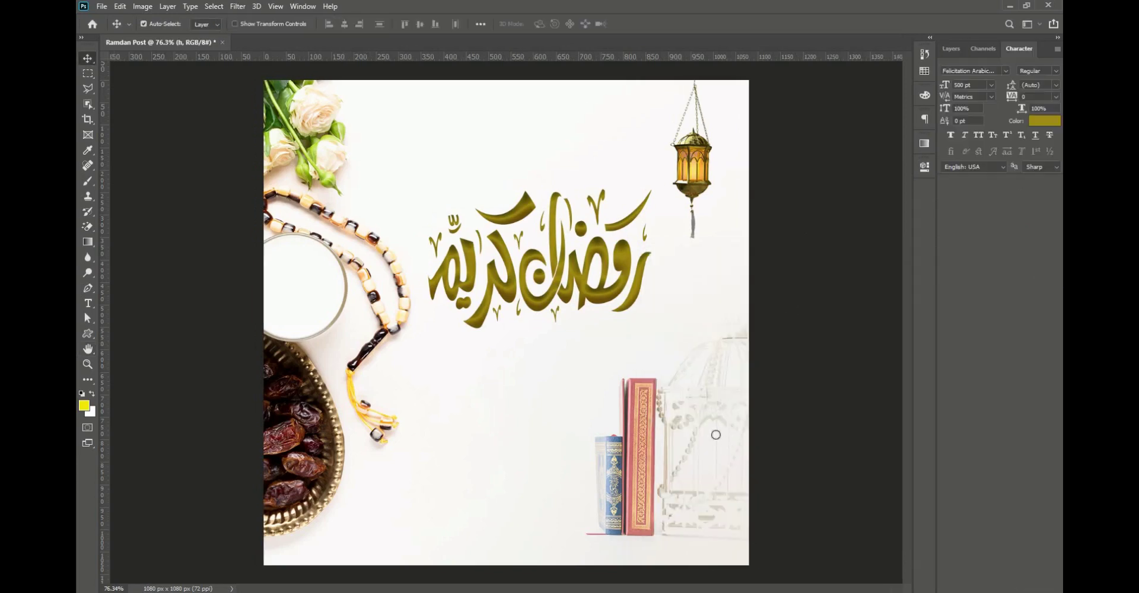
left_click_drag(723, 424, 700, 434)
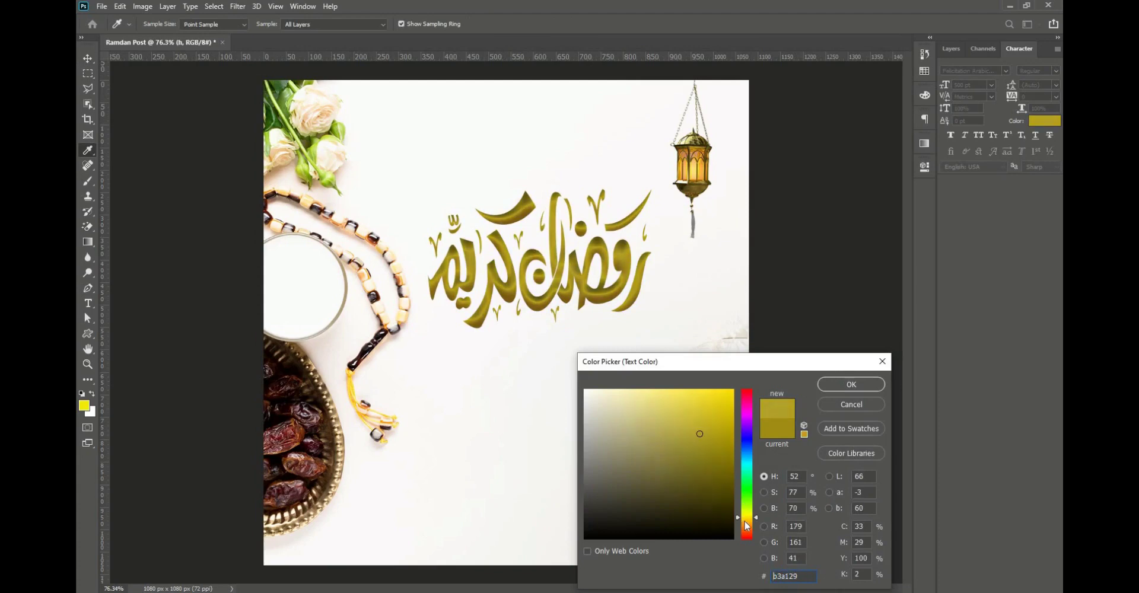
left_click_drag(747, 526, 746, 529)
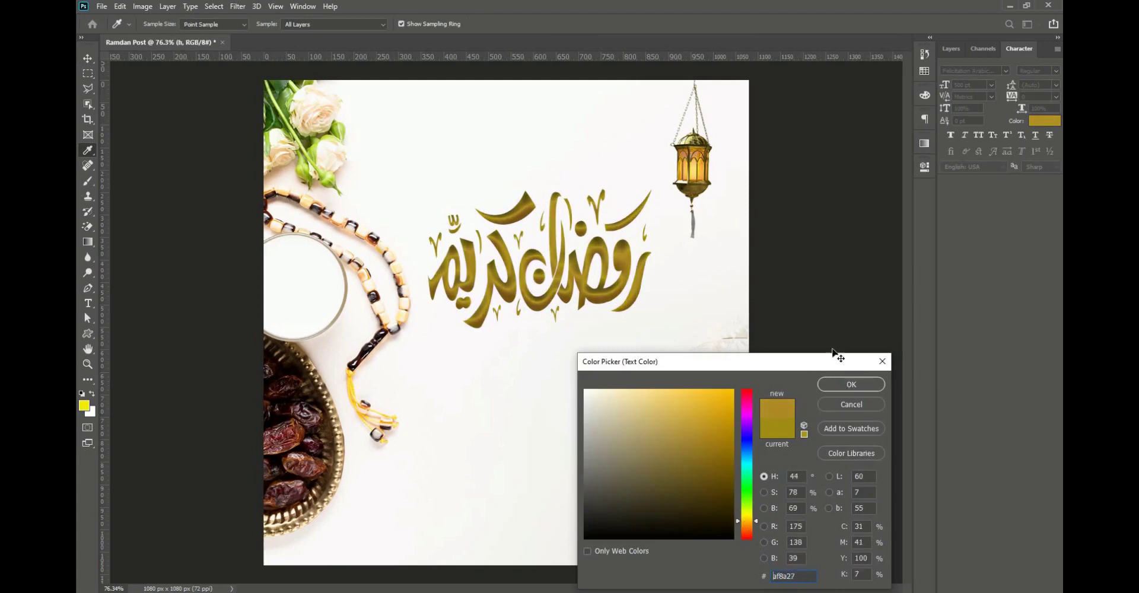
left_click(852, 385)
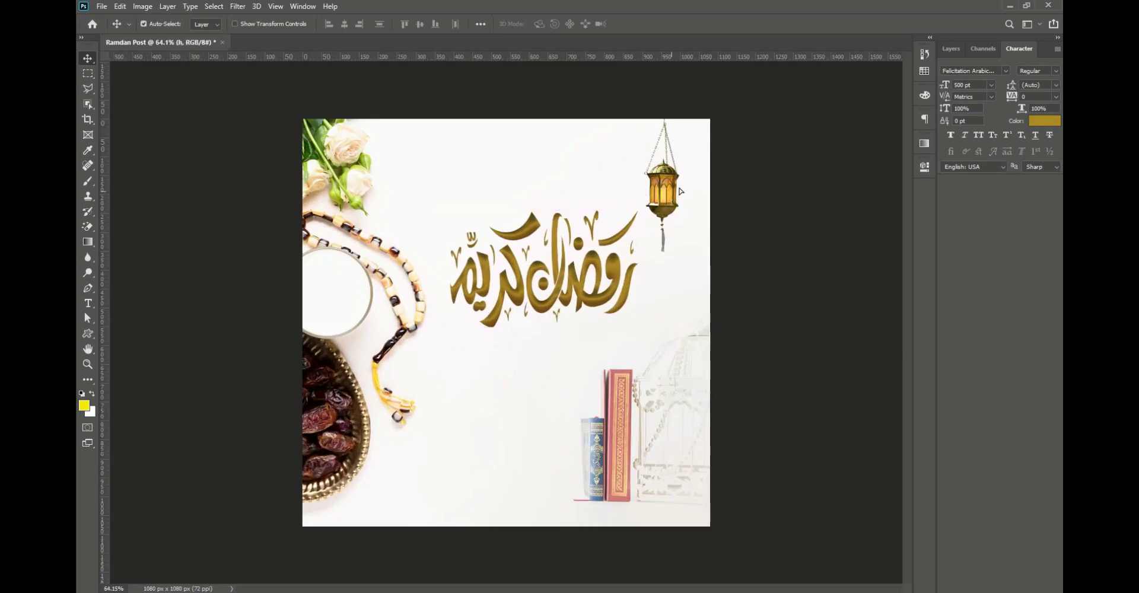
Step: Nudge the hanging lantern right and shrink the calligraphy slightly about its centre
left_click_drag(680, 191, 597, 269)
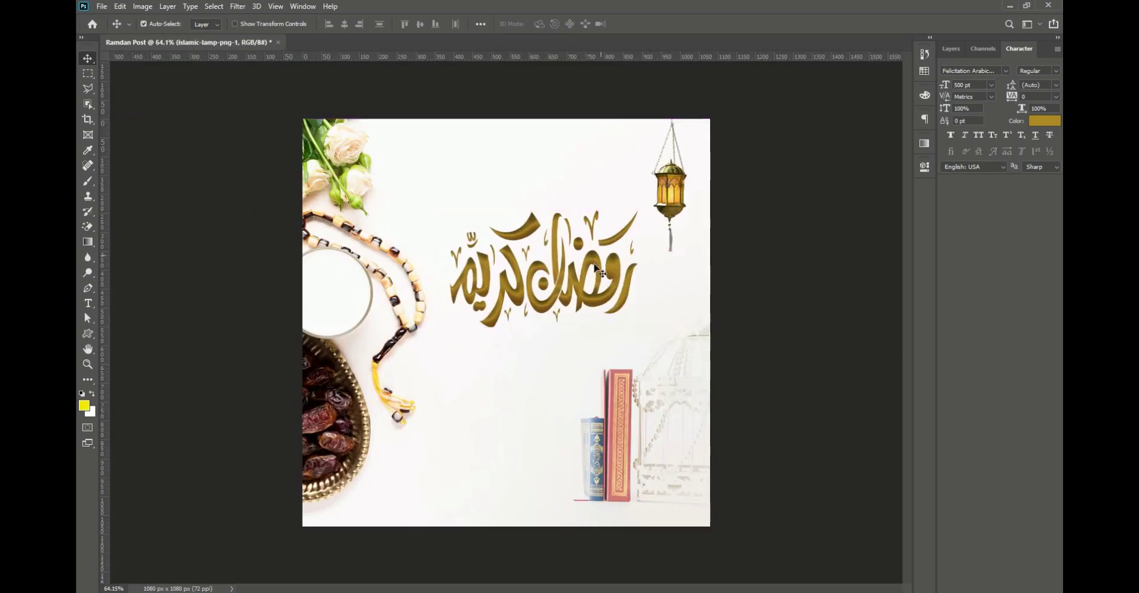
left_click(621, 320)
key("ctrl+t")
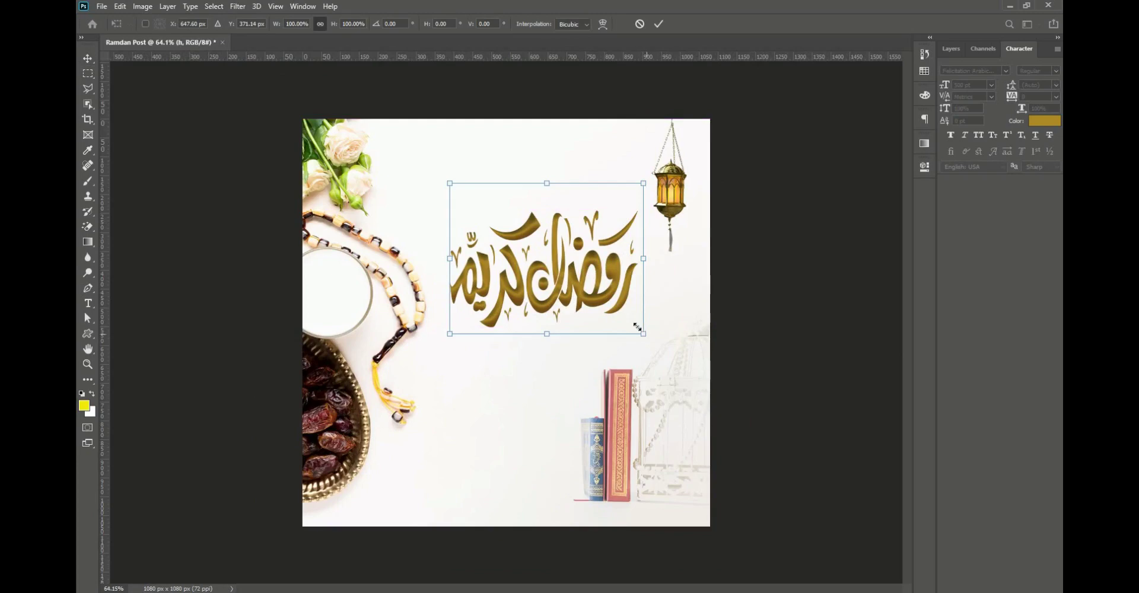
left_click_drag(636, 327, 630, 322)
key("Return")
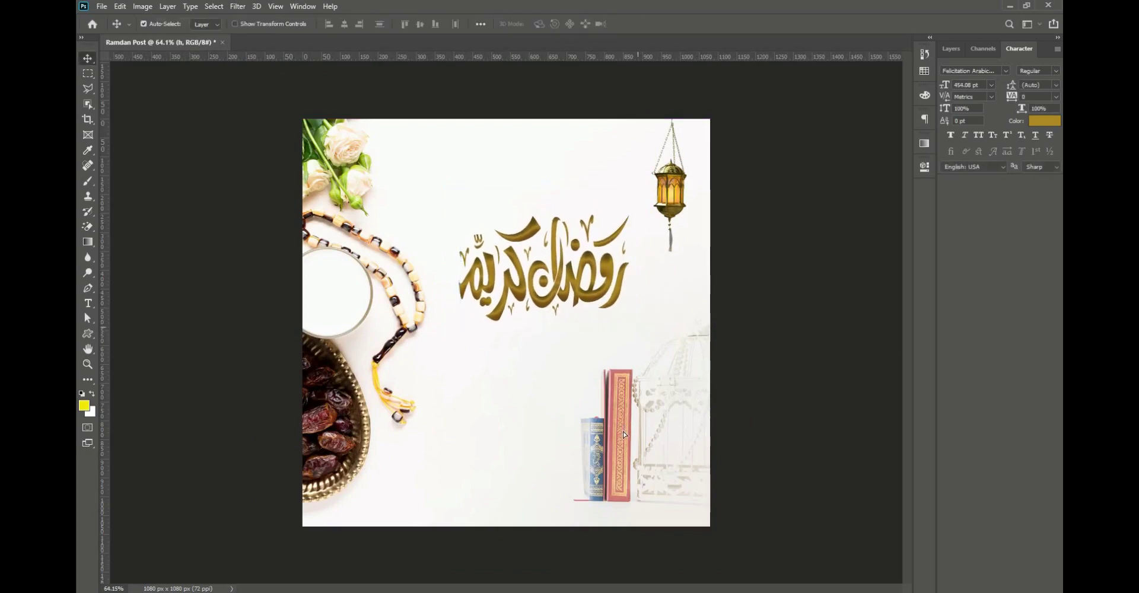
Step: Move the books picture down a little and scale it to about 86%
left_click_drag(623, 435, 624, 436)
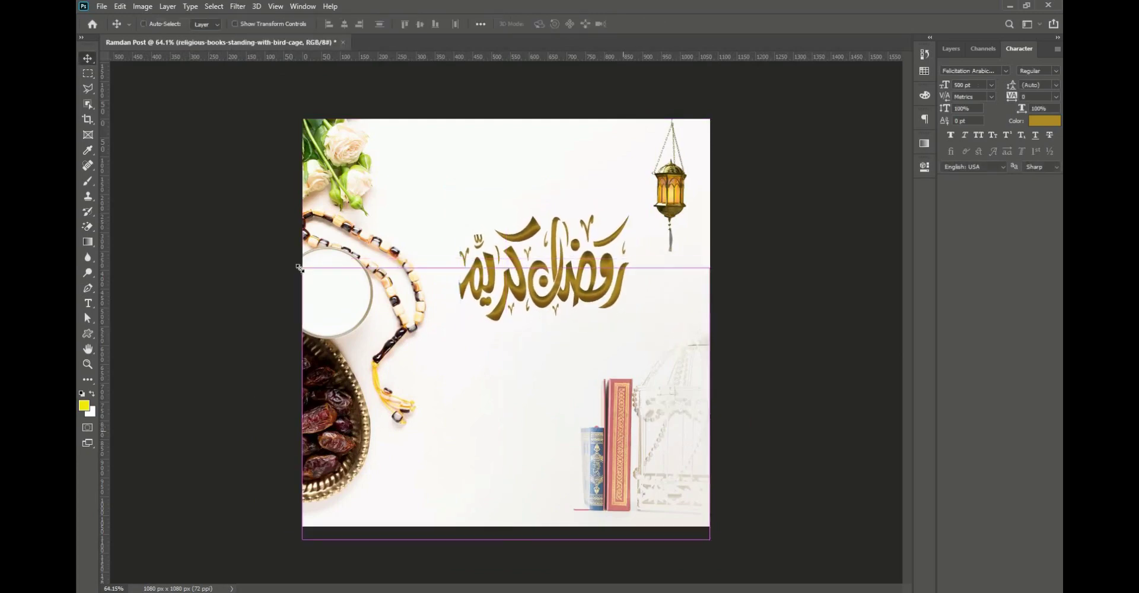
key("ctrl+t")
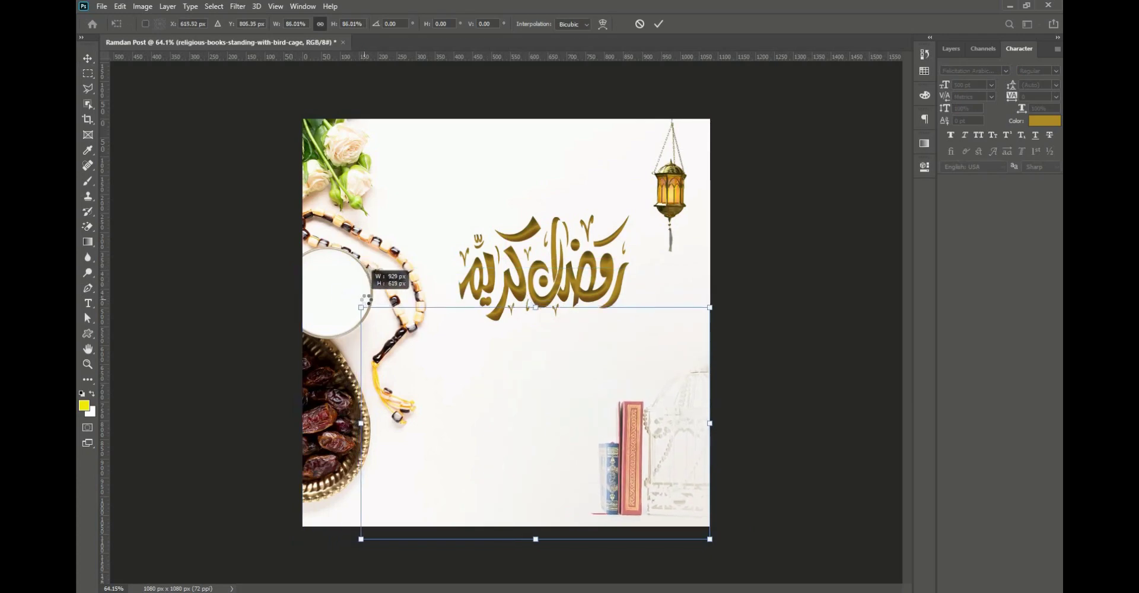
left_click_drag(362, 298, 419, 297)
Step: Commit the books resize and nudge the calligraphy into place
key("Return")
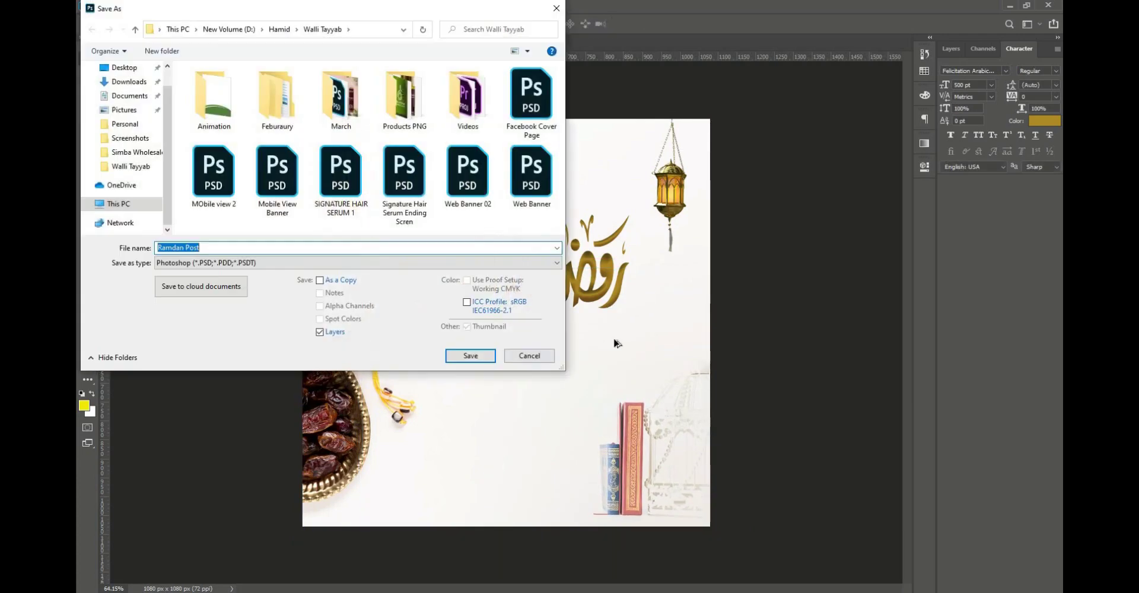
scroll(554, 303, "down", 3)
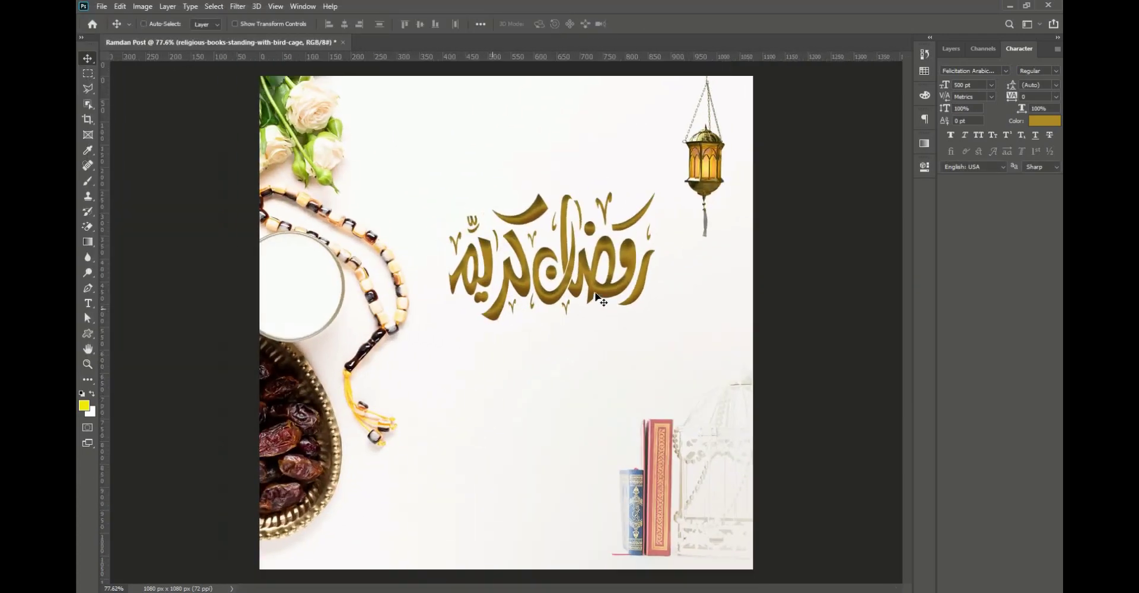
left_click_drag(554, 303, 562, 336)
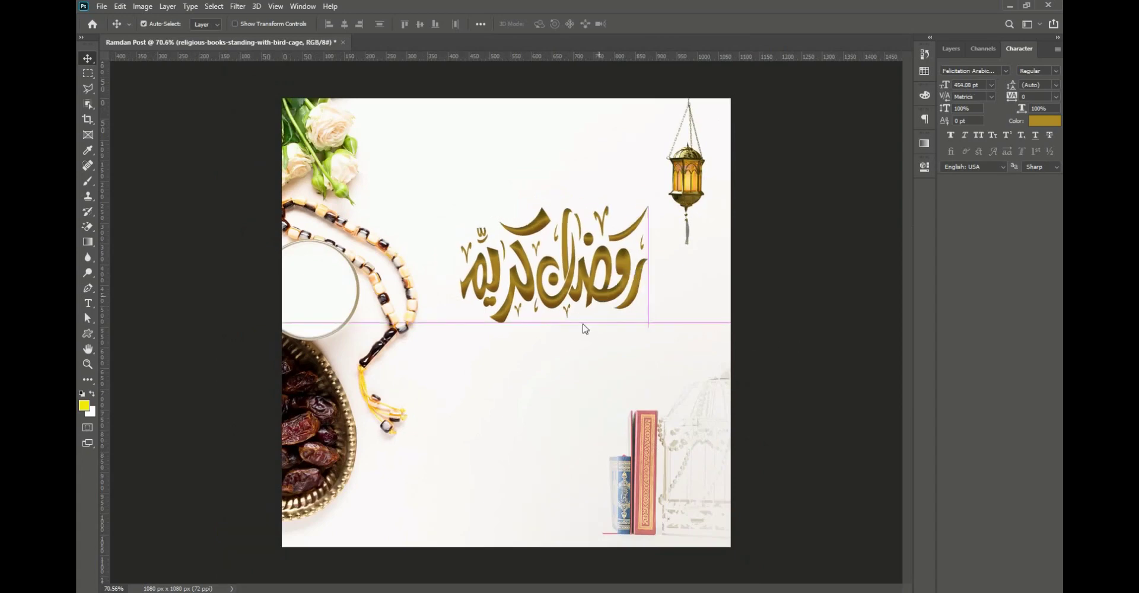
Step: Save the design as Ramadan Post in the Personal folder on New Volume (D:)
key("ctrl+s")
left_click(280, 30)
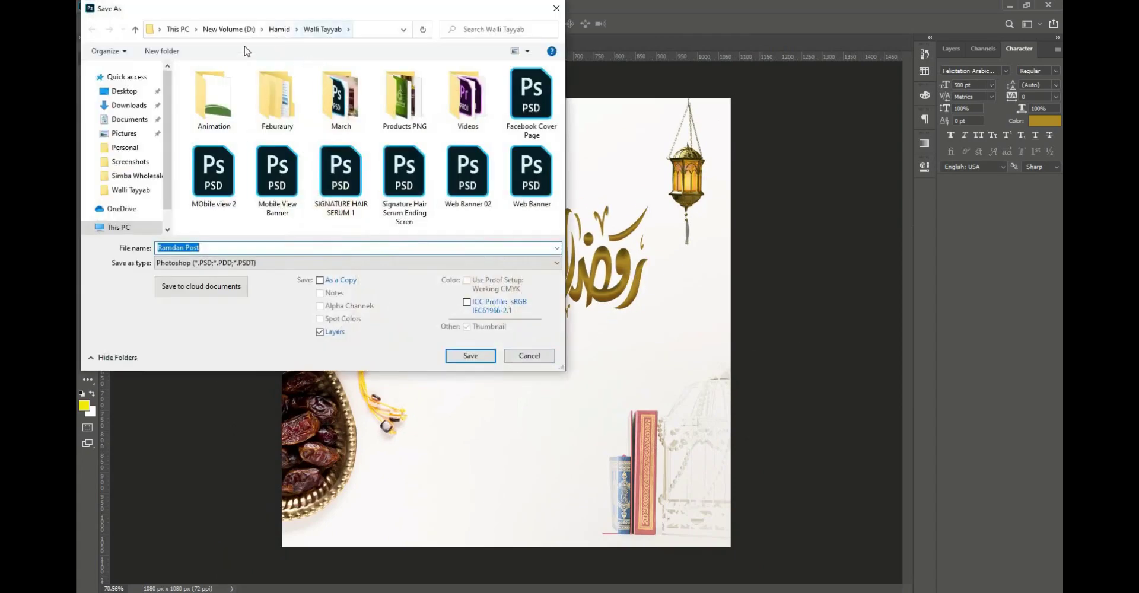
left_click(123, 92)
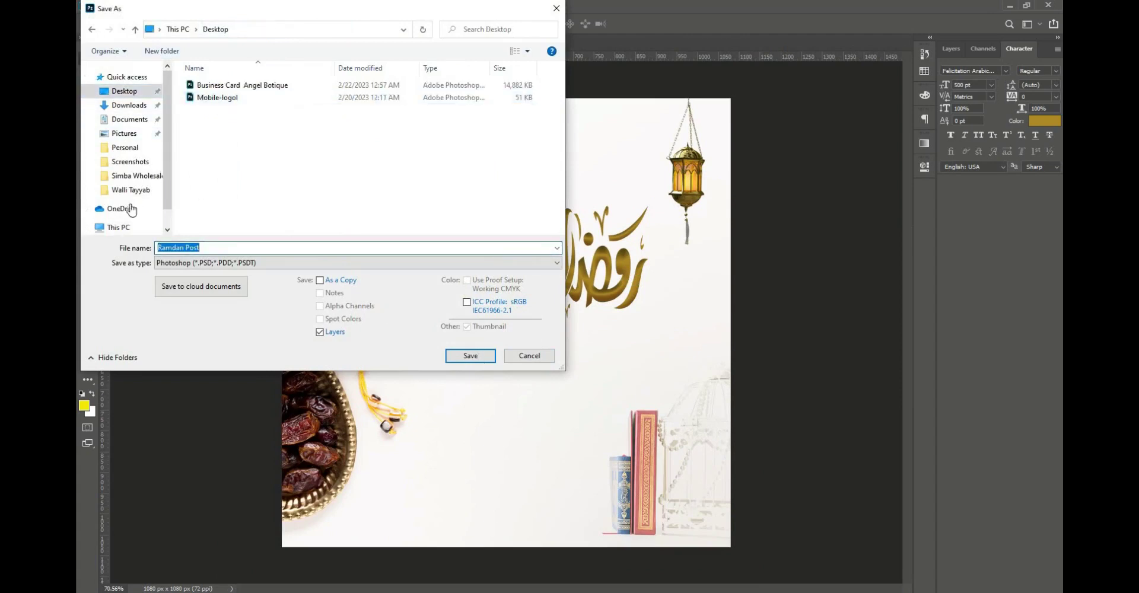
left_click(118, 227)
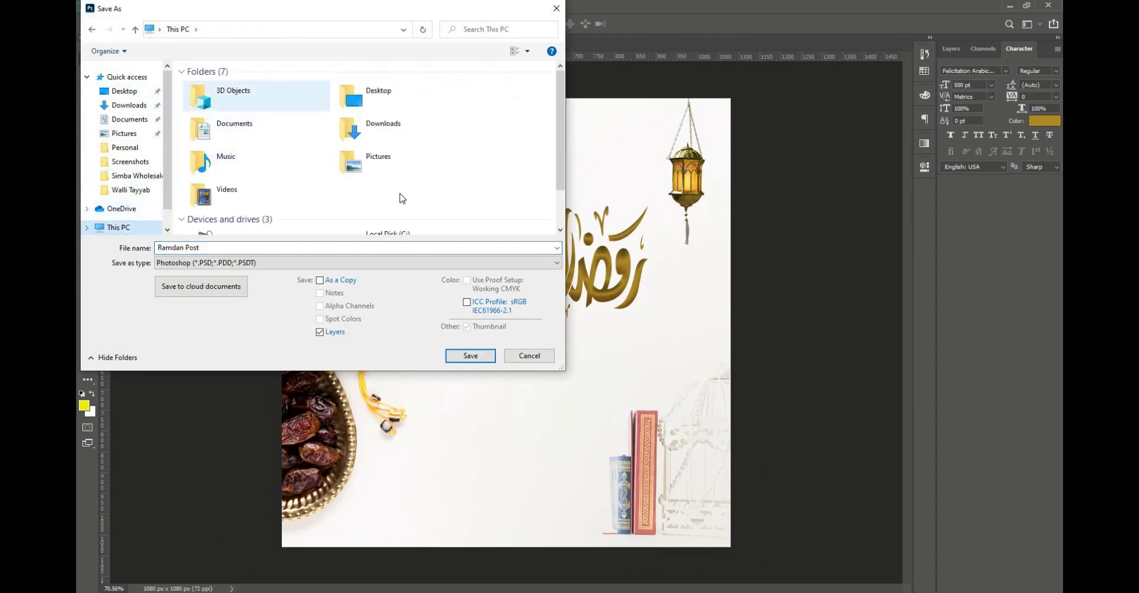
scroll(403, 198, "down", 2)
double_click(249, 218)
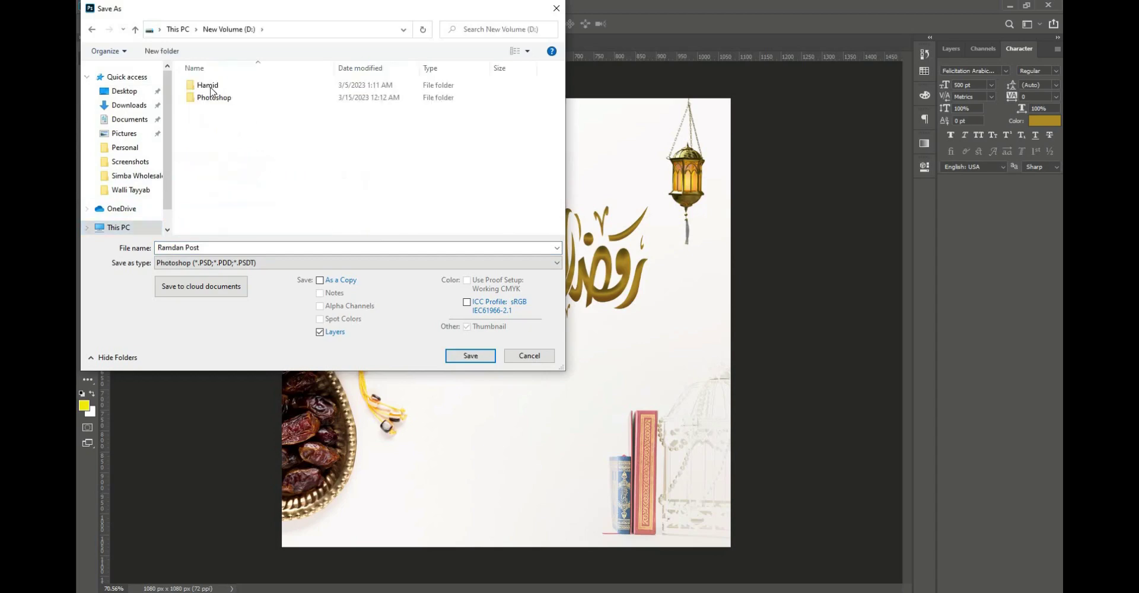
double_click(207, 85)
double_click(214, 97)
left_click(214, 98)
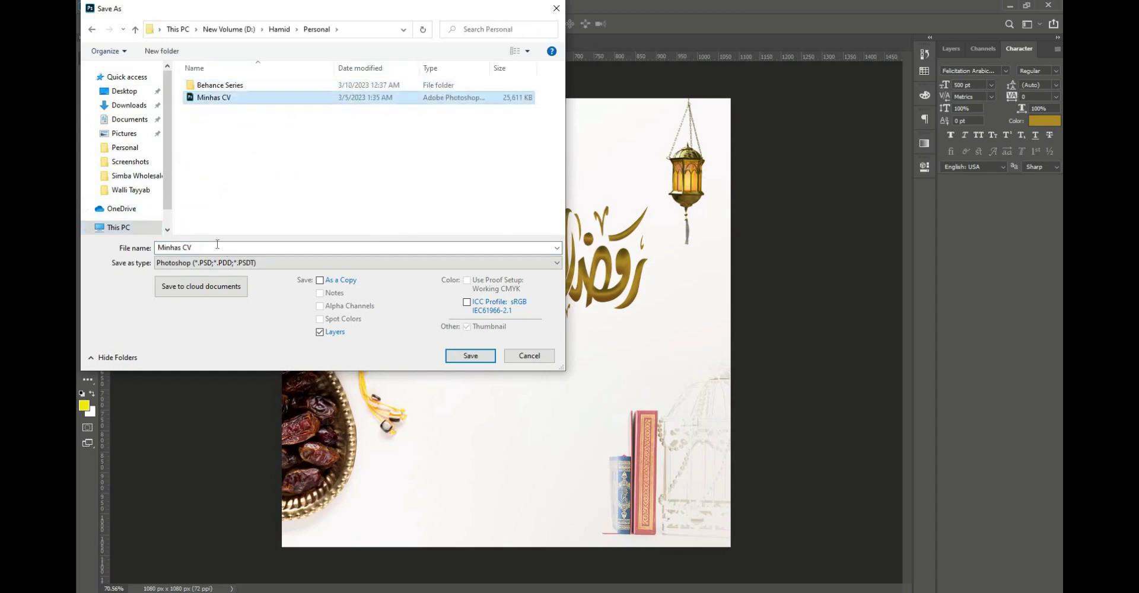
left_click(217, 248)
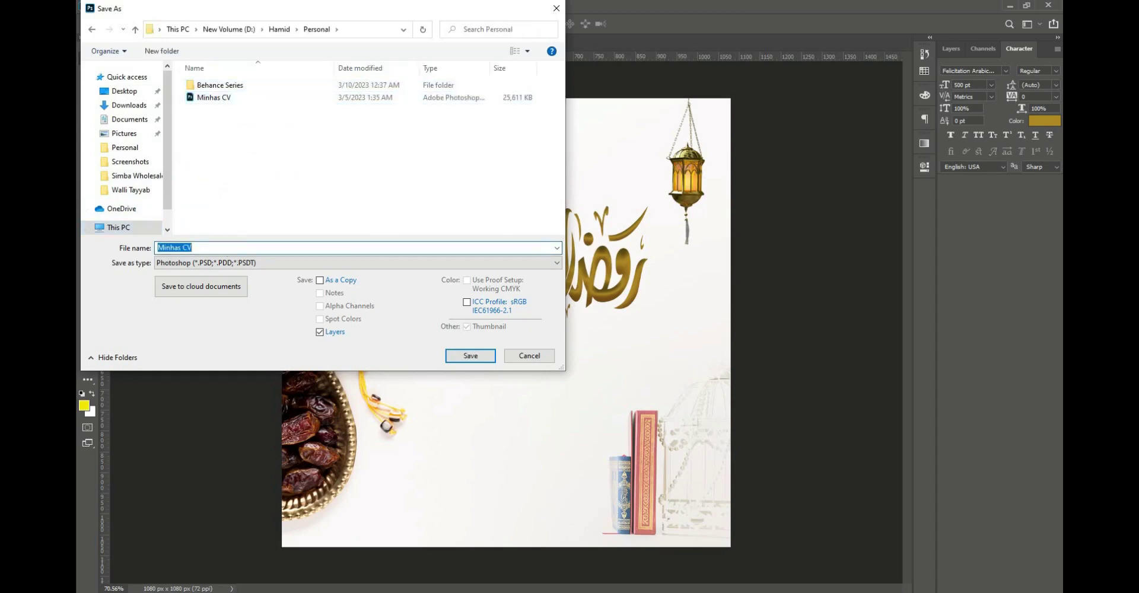
type("Ramadan Post")
key("Return")
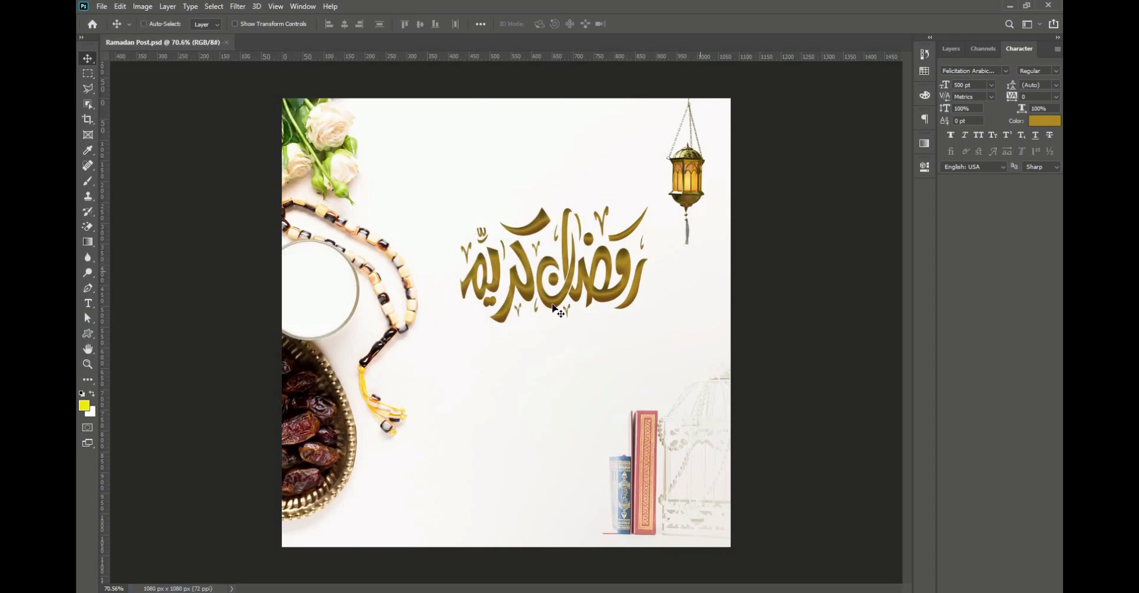
Step: Fit the canvas in view, choose the Type tool, and bring up the Alt+Tab window switcher
key("ctrl+0")
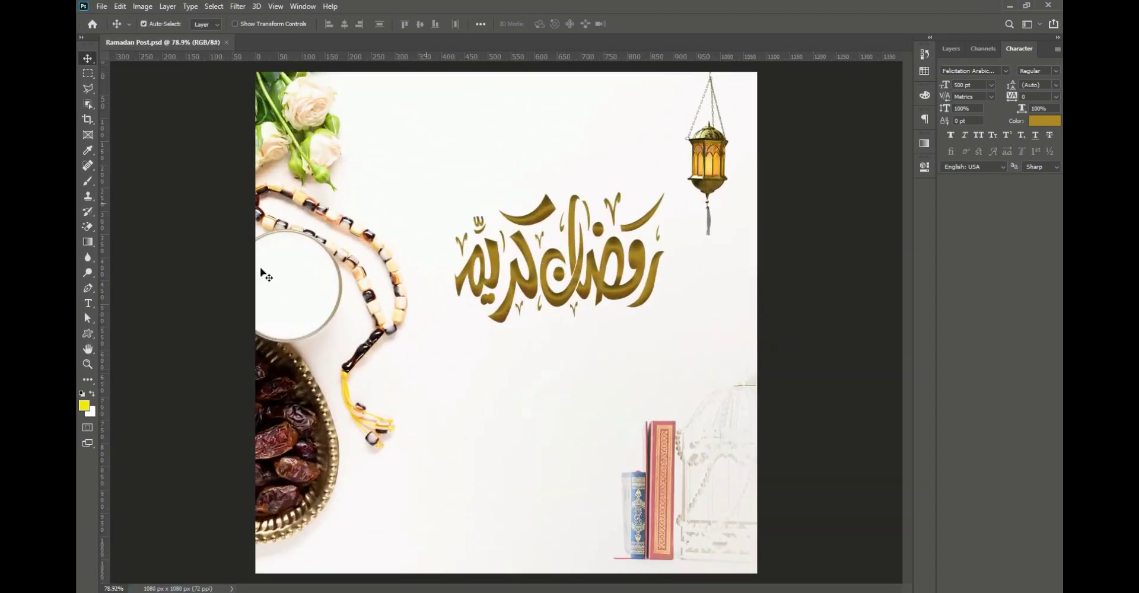
scroll(244, 274, "down", 1)
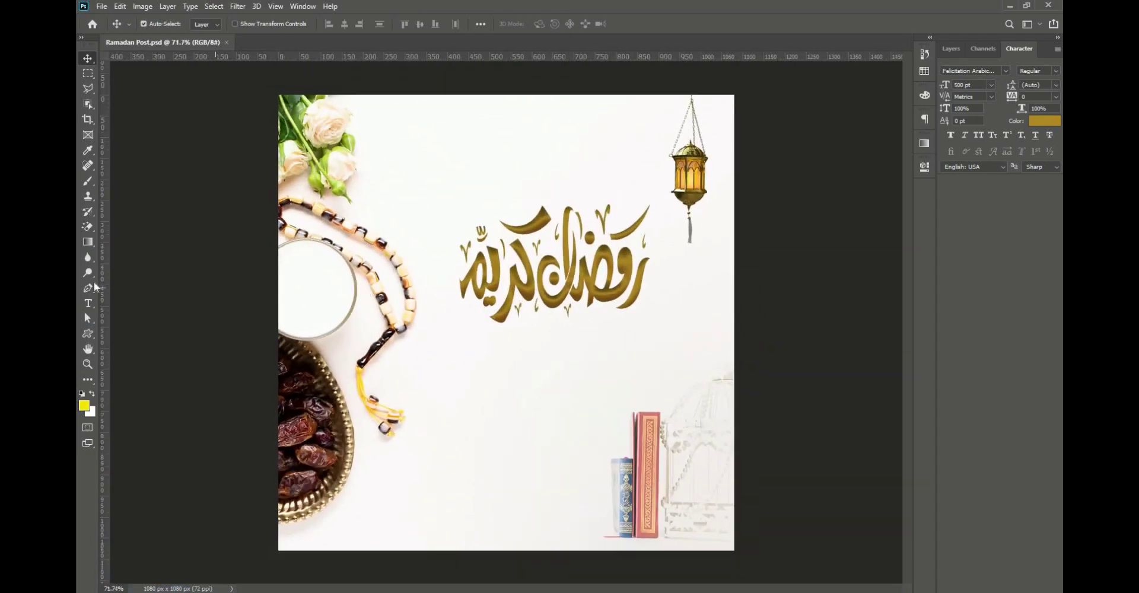
key("t")
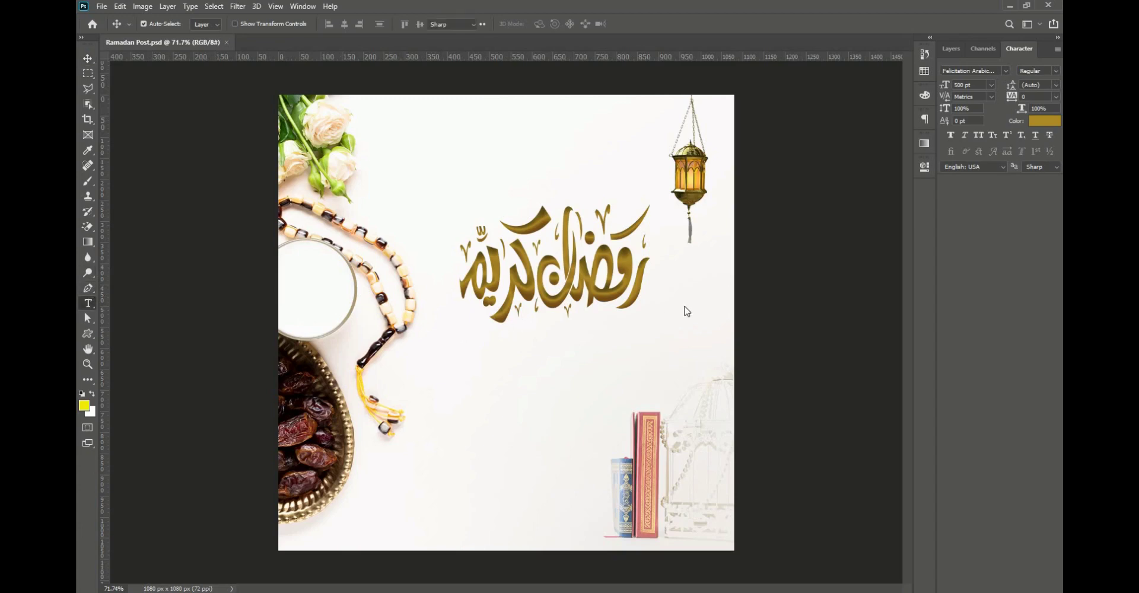
key("alt+Tab")
key("alt+Tab")
key("alt+Tab")
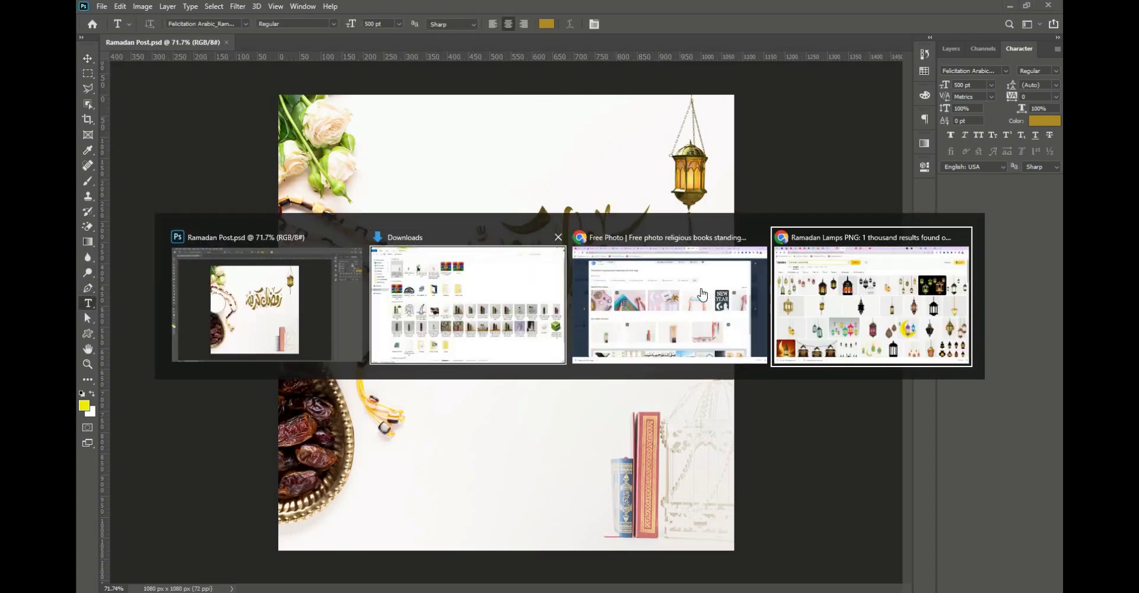
Step: Search Google for 'Ramadan Qoutes' and grab the 'Welcome Ramadan, welcome month of the Quran!' quote
left_click(715, 297)
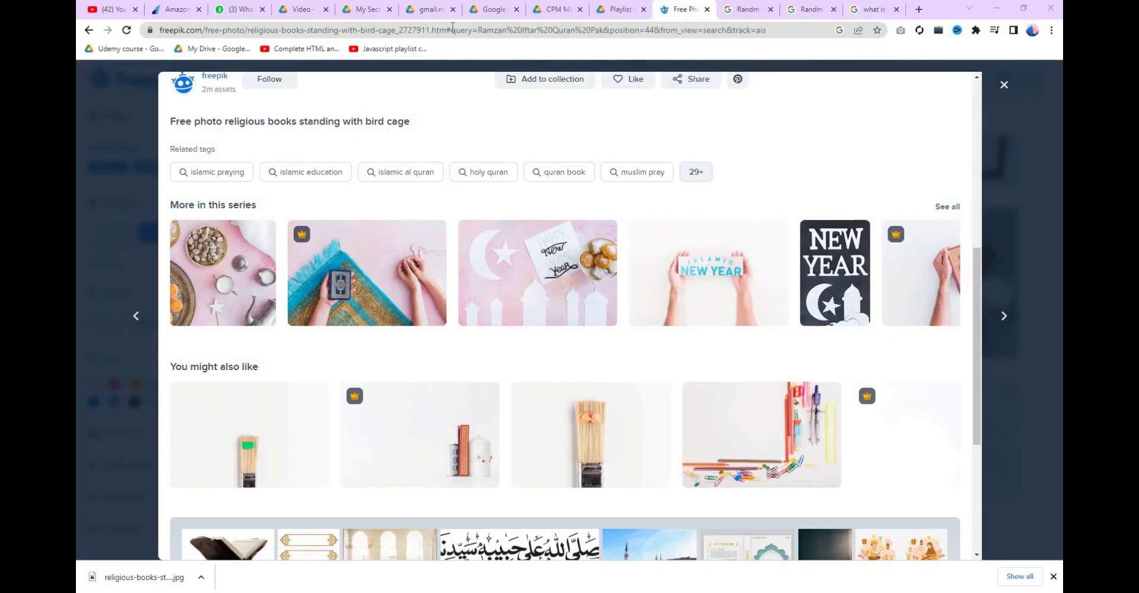
left_click(919, 9)
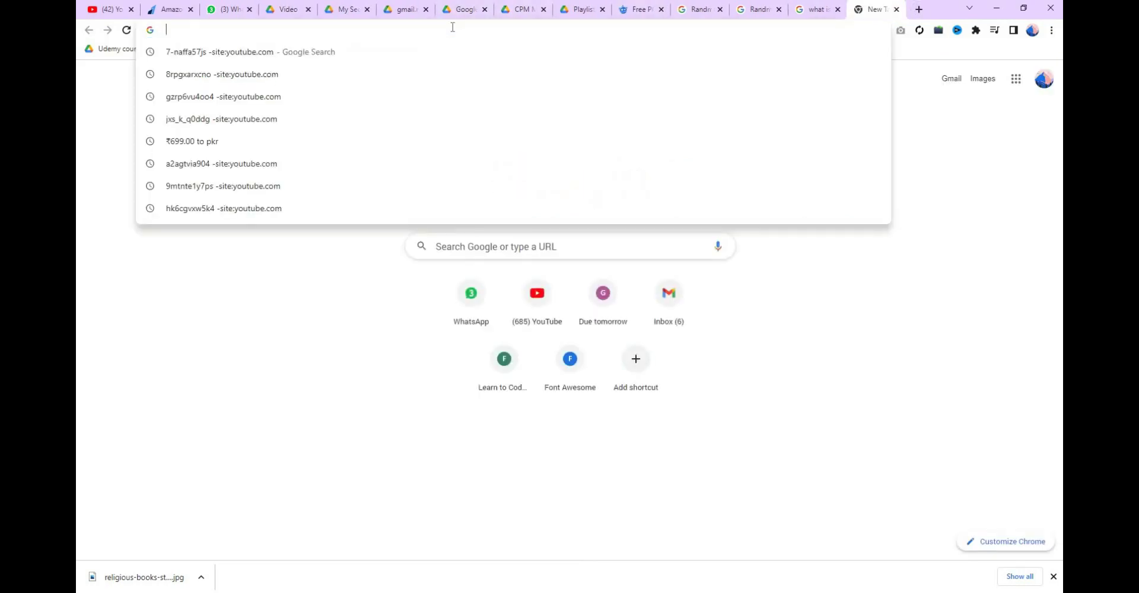
type("Ramada")
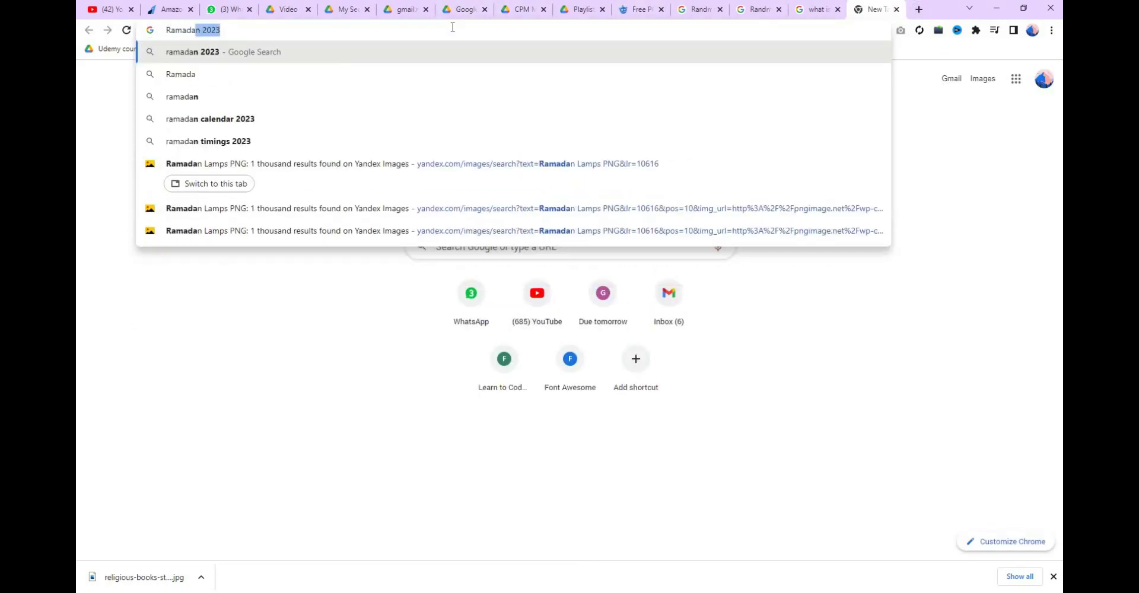
type("n Cour")
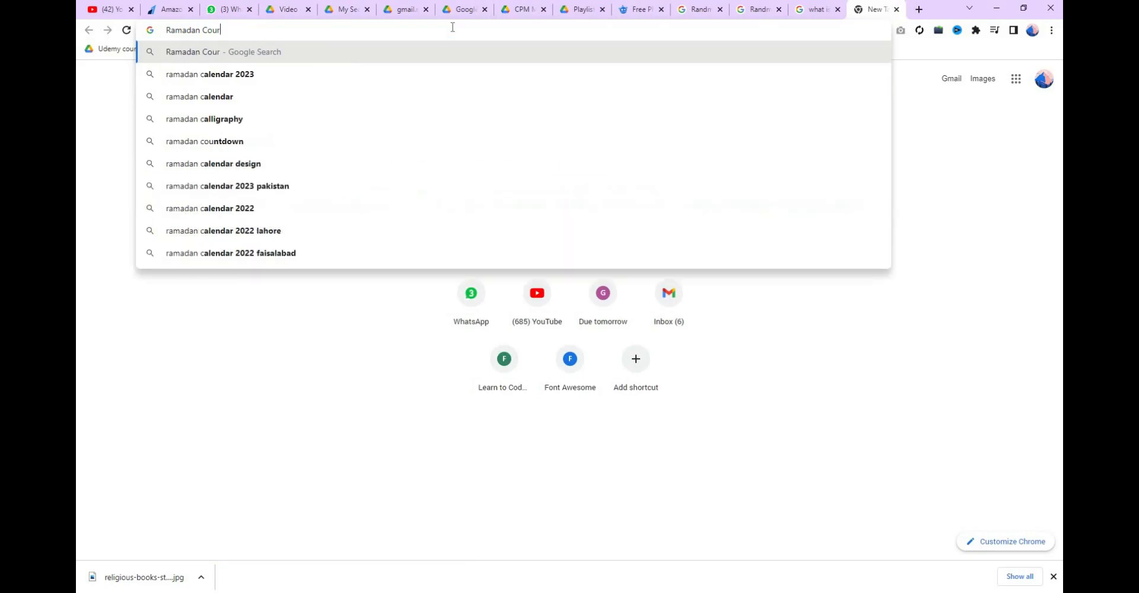
type("ses")
key("BackSpace")
key("BackSpace")
key("BackSpace")
key("BackSpace")
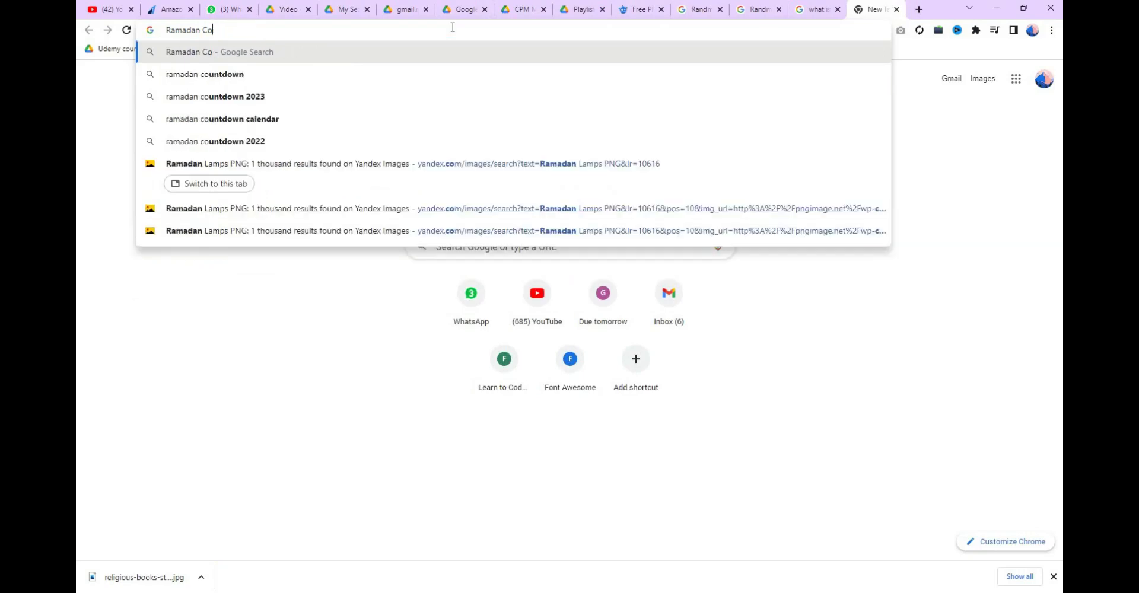
key("BackSpace")
key("BackSpace")
type("Qout")
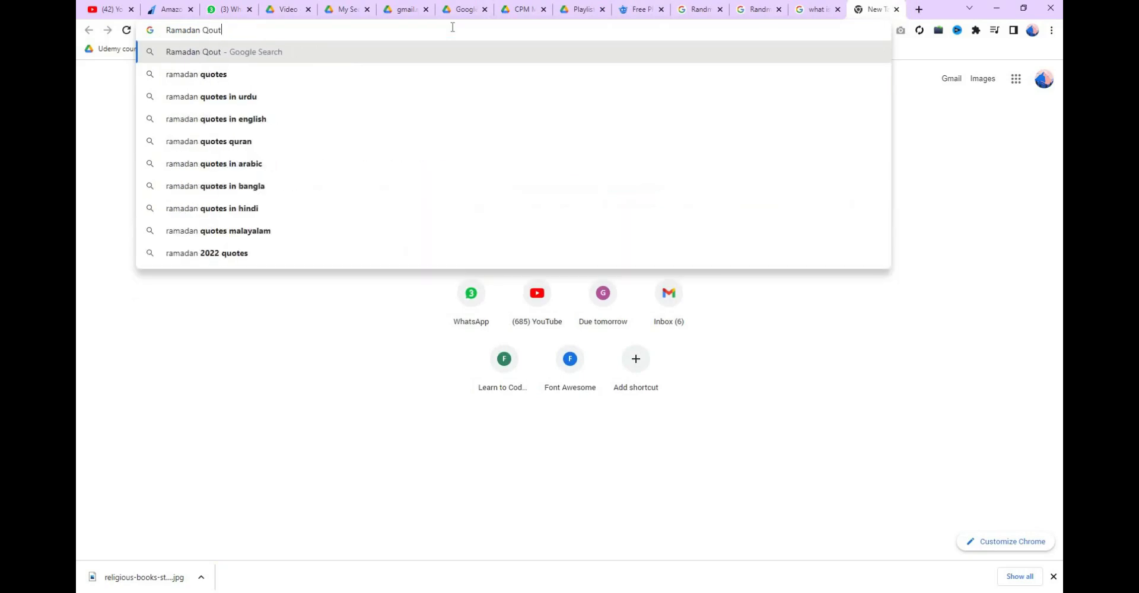
type("es")
key("Return")
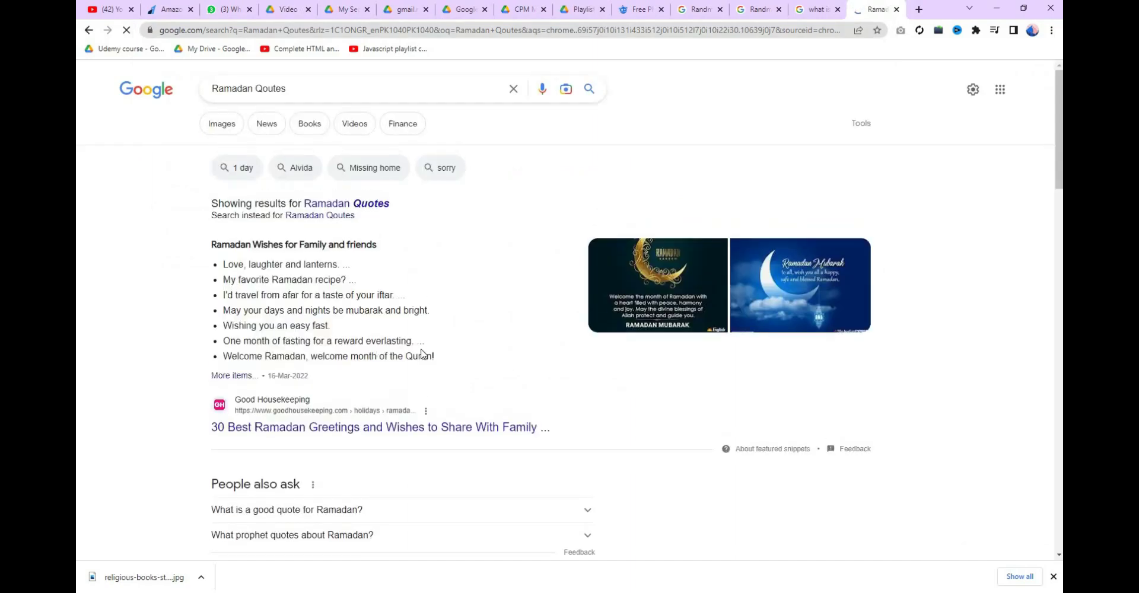
left_click_drag(434, 356, 223, 356)
key("alt+Tab")
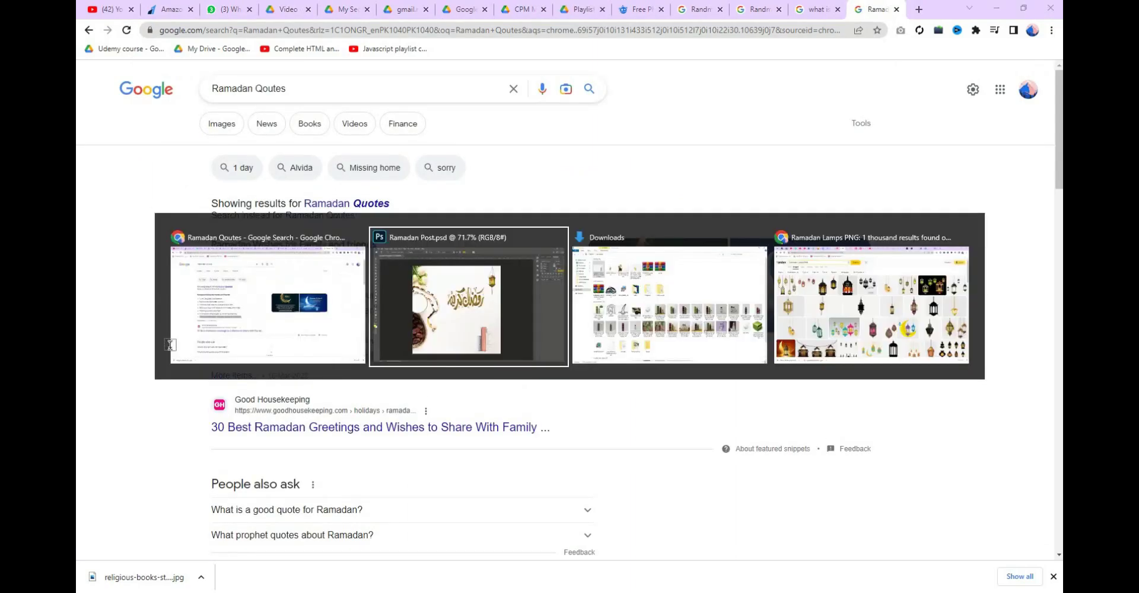
Step: Paste the copied quote below the calligraphy in black (000000) text
left_click(546, 24)
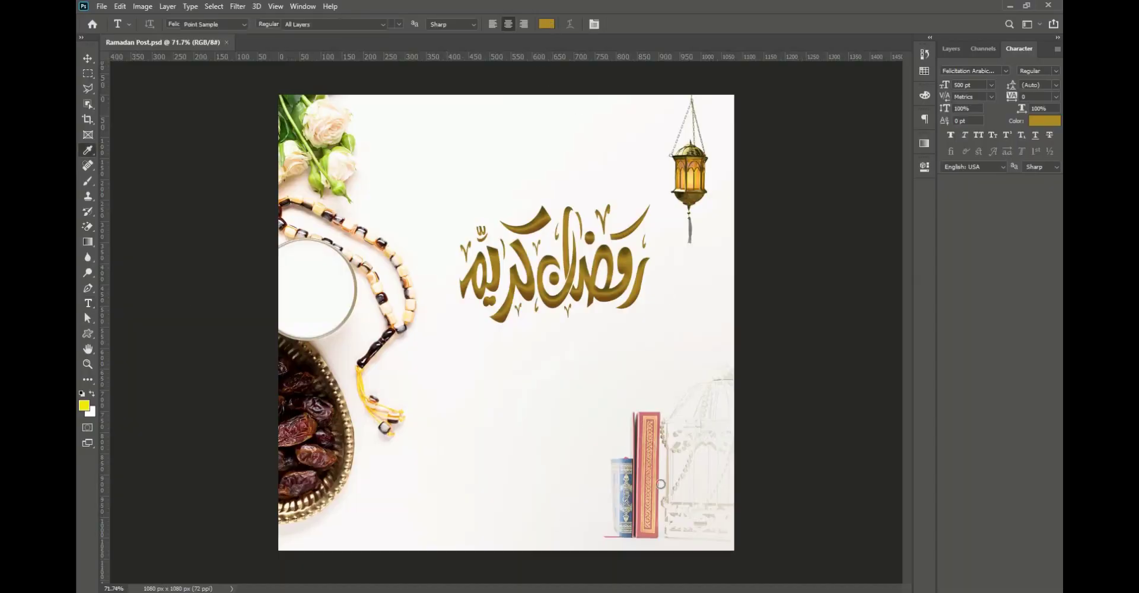
type("000000")
key("Return")
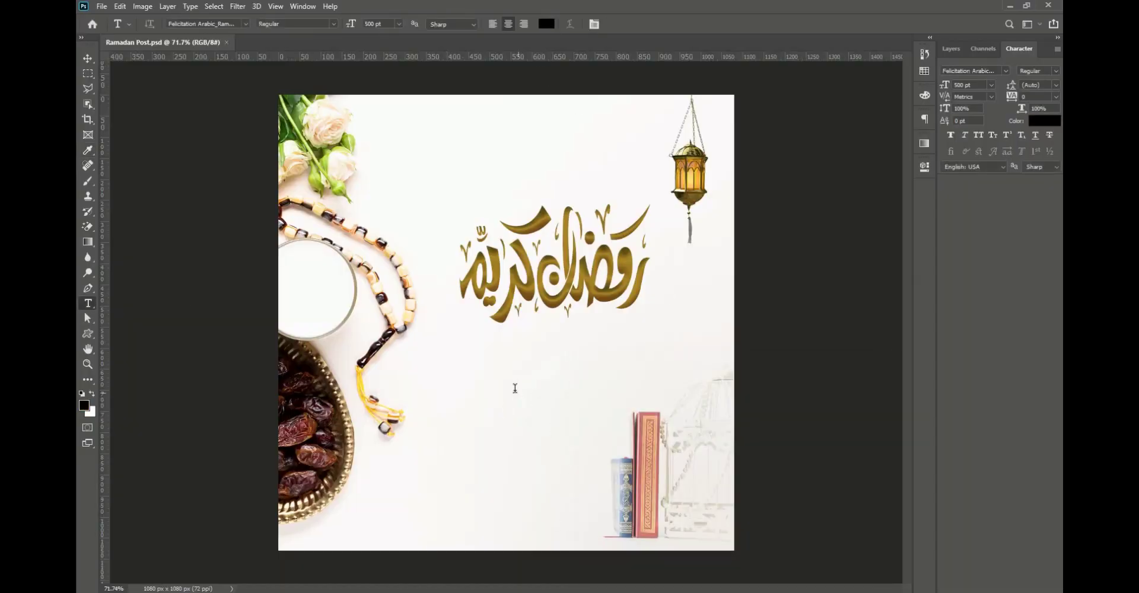
left_click(515, 391)
key("ctrl+v")
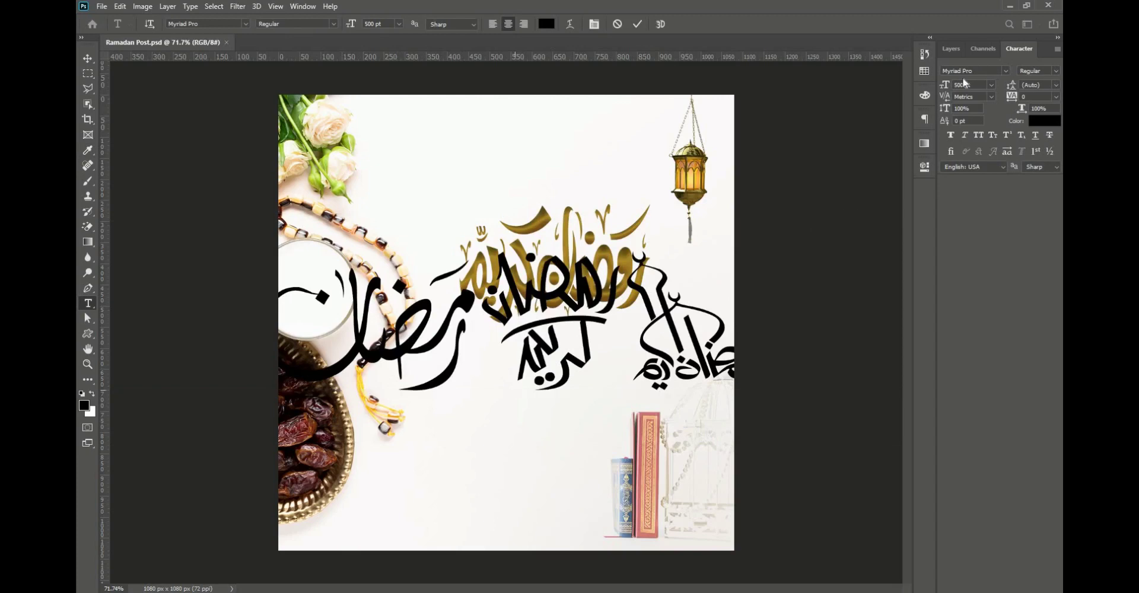
key("ctrl+Return")
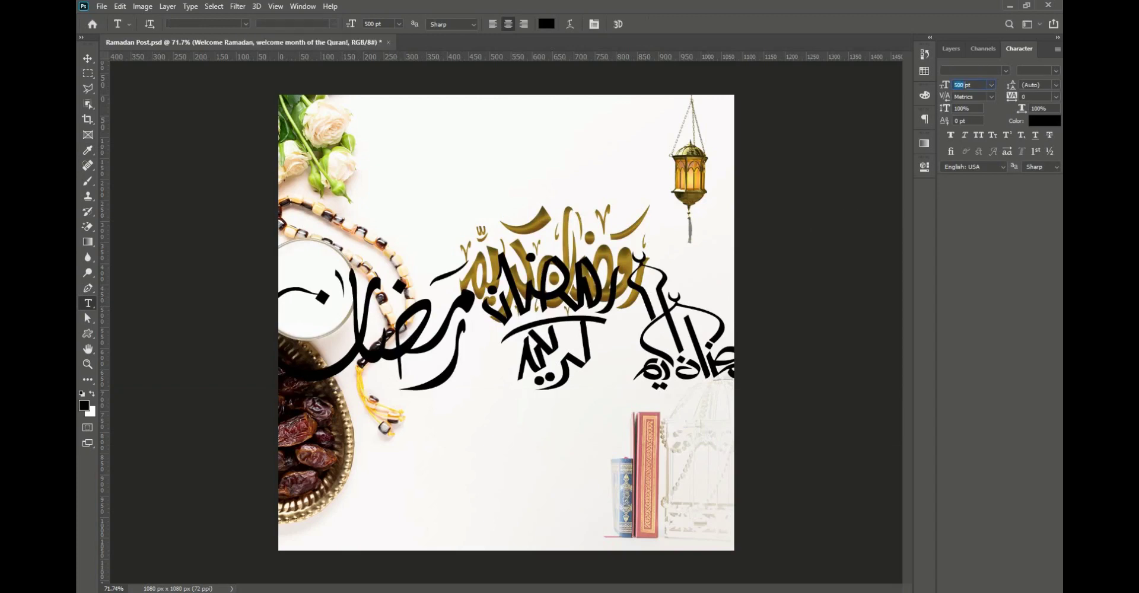
Step: Set the quote's font to Poppins Regular at 30 pt
type("25")
key("Return")
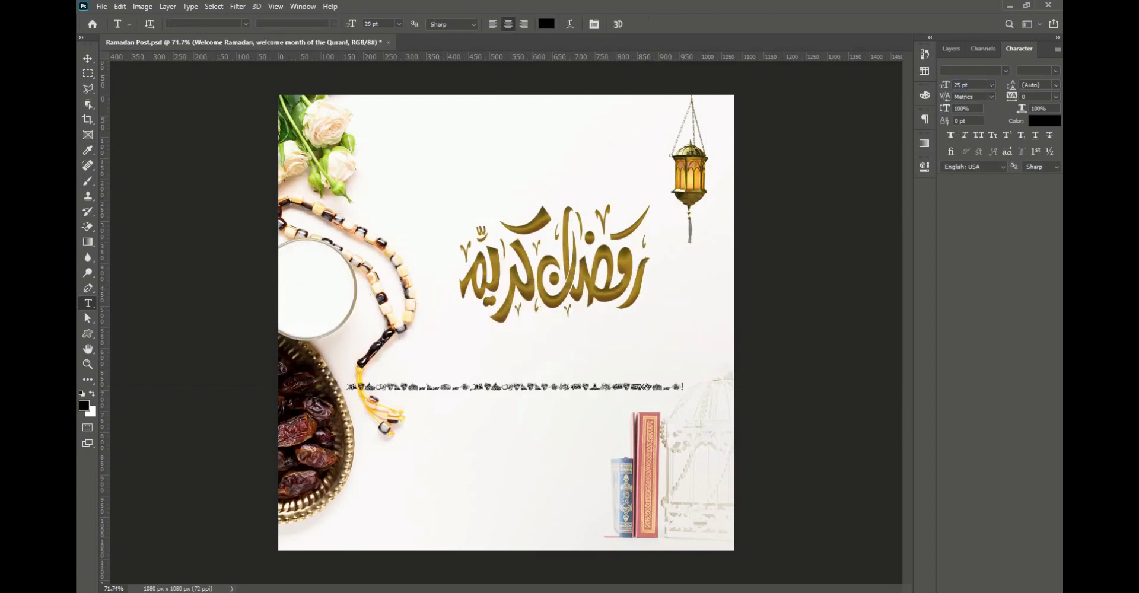
left_click(949, 70)
type("poppin")
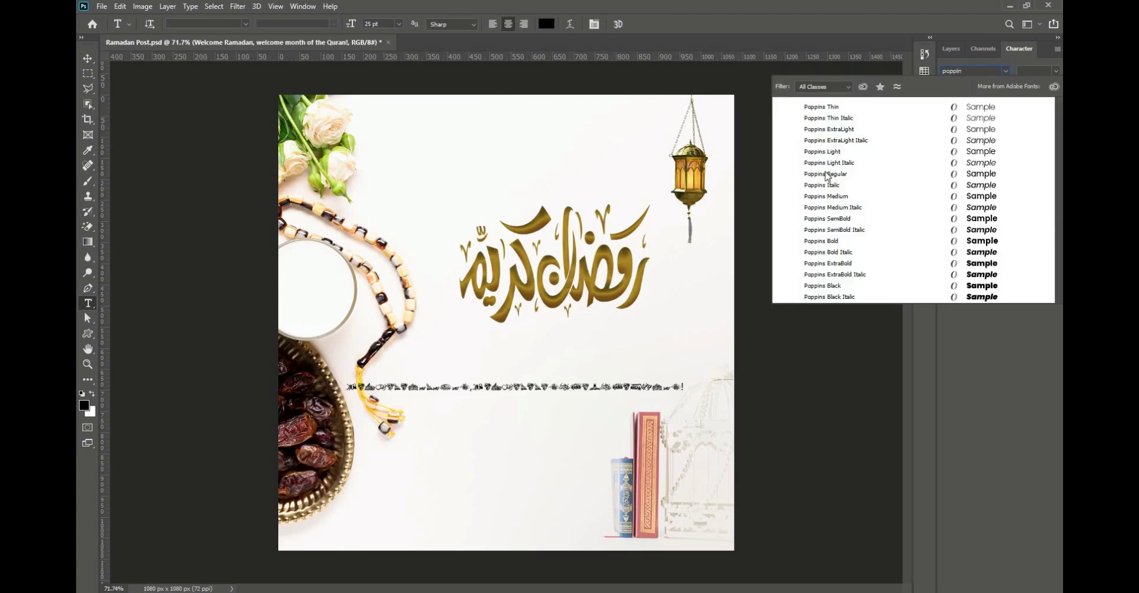
key("Return")
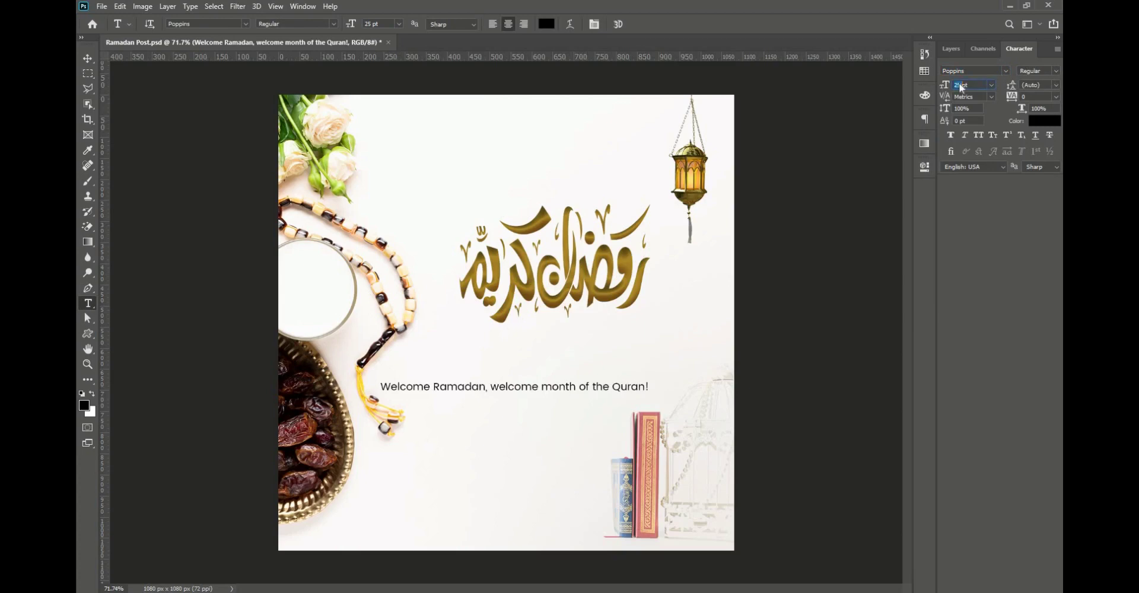
key("Return")
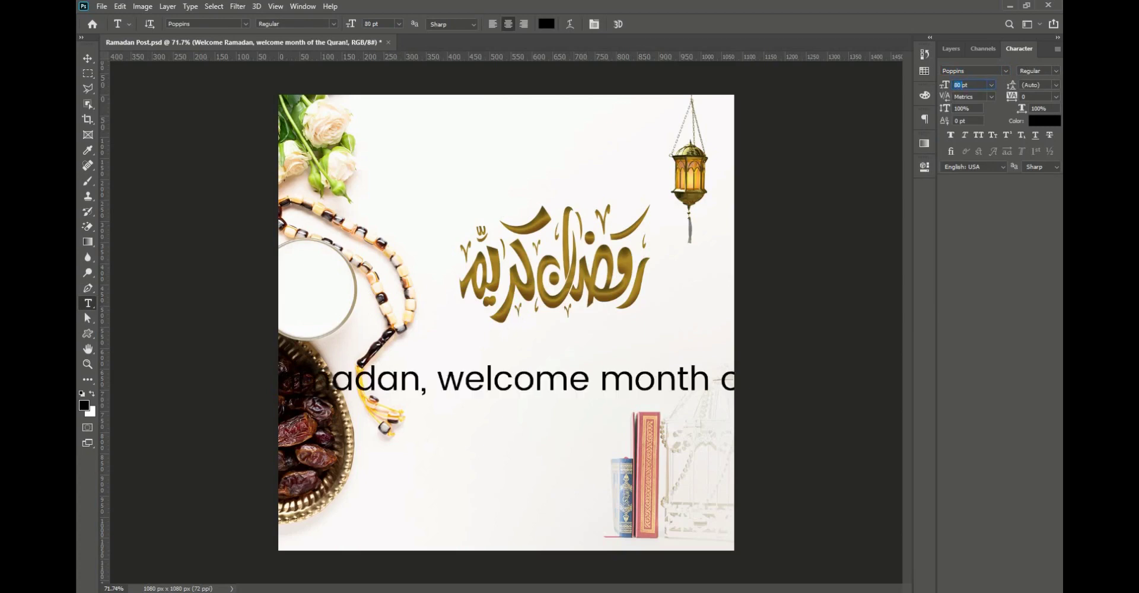
type("35")
key("Return")
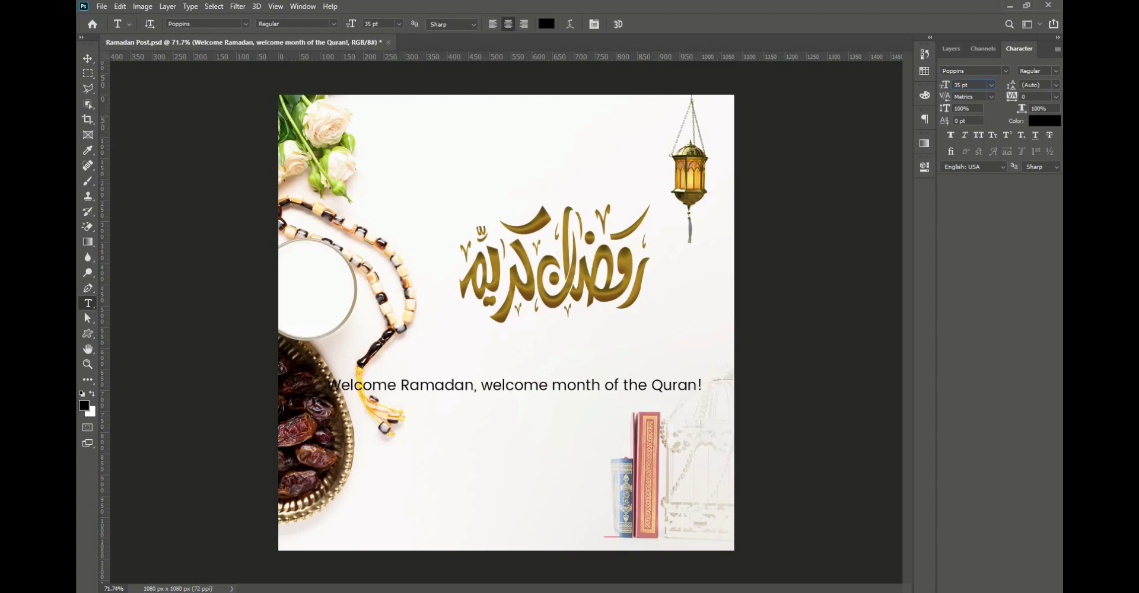
type("30")
key("Return")
Step: Move the quote up toward the calligraphy and break it onto two lines after 'Ramadan,'
key("v")
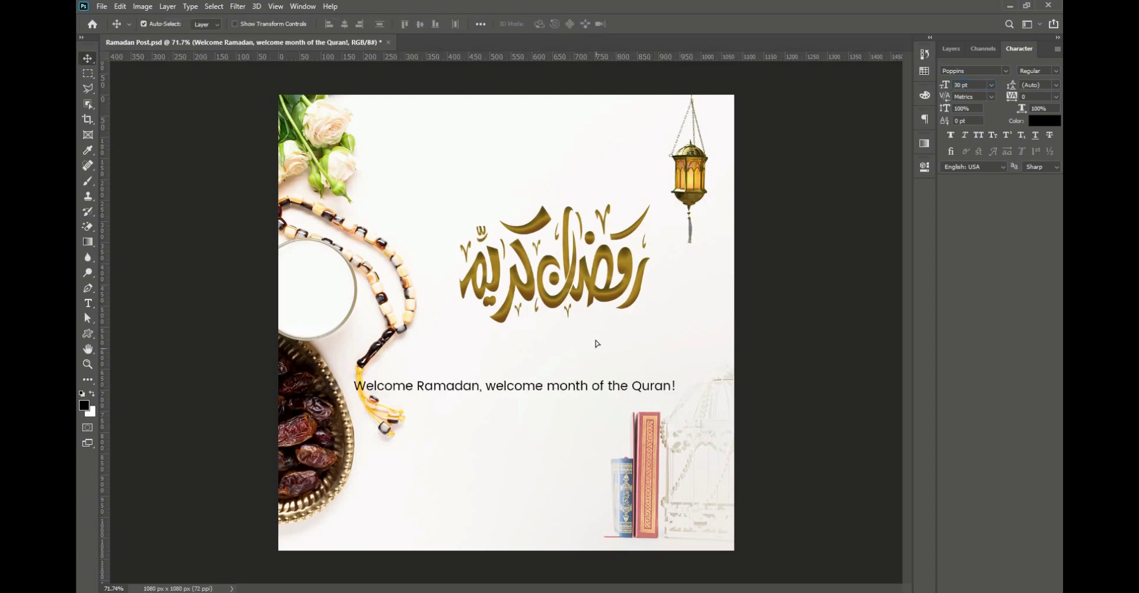
left_click_drag(599, 351, 639, 313)
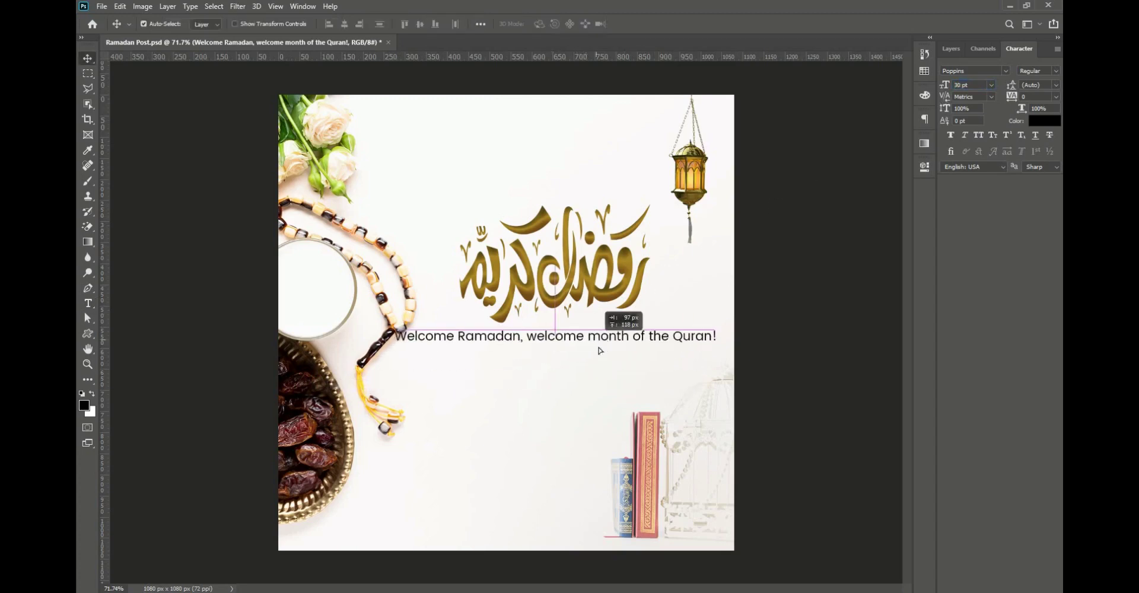
key("t")
left_click(530, 347)
key("Return")
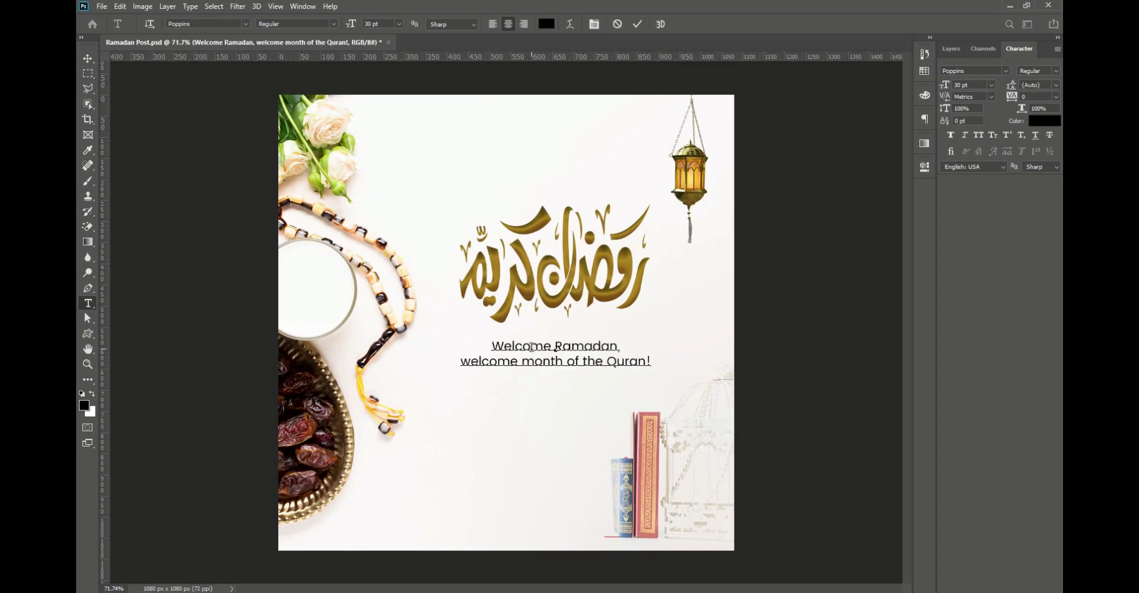
key("ctrl+Return")
key("v")
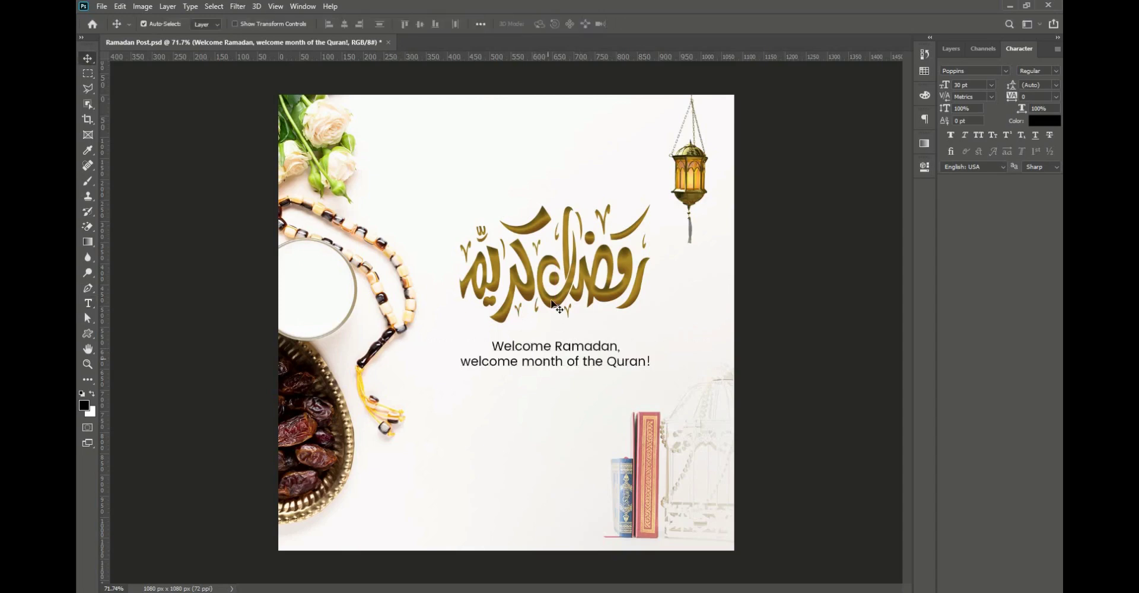
key("ctrl+alt+a")
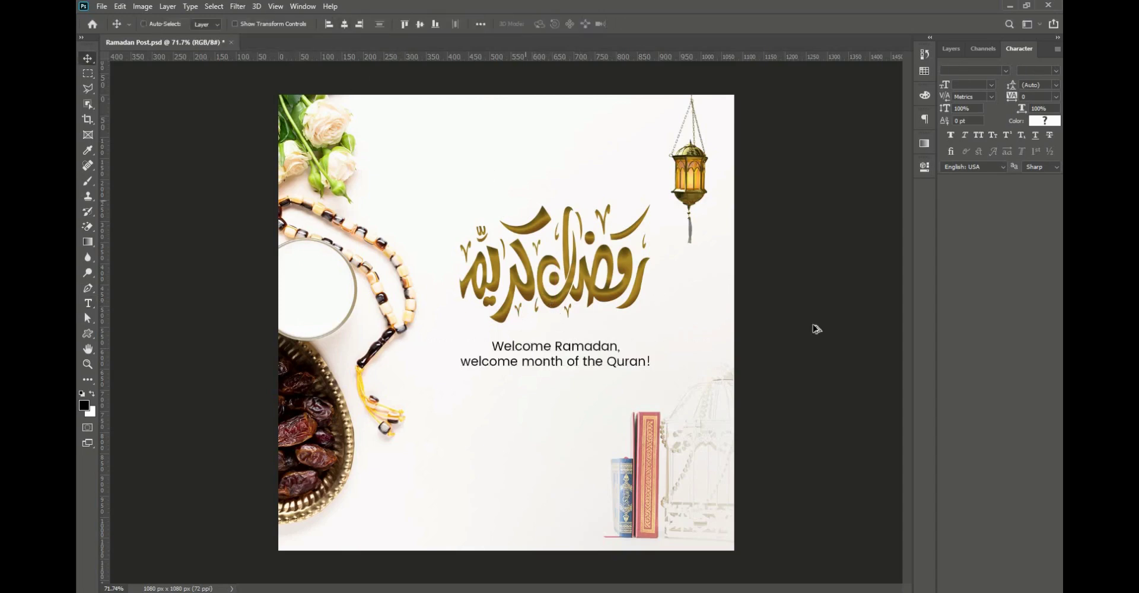
Step: Shift the calligraphy and quote up and left, move the dates photo left, and save
scroll(569, 360, "down", 1)
key("ctrl+s")
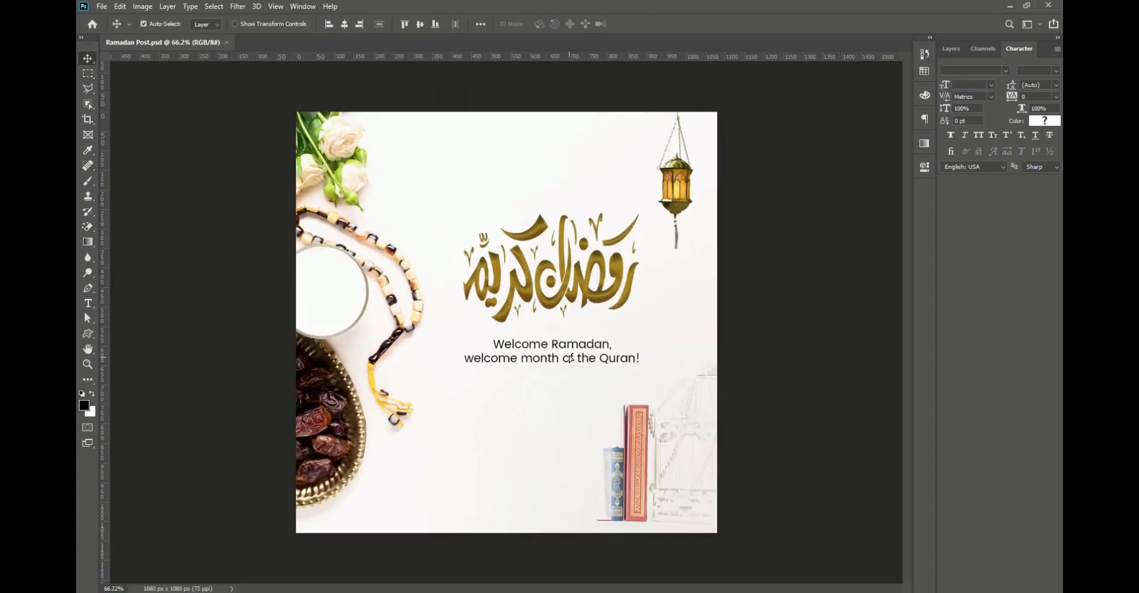
left_click_drag(570, 359, 570, 357)
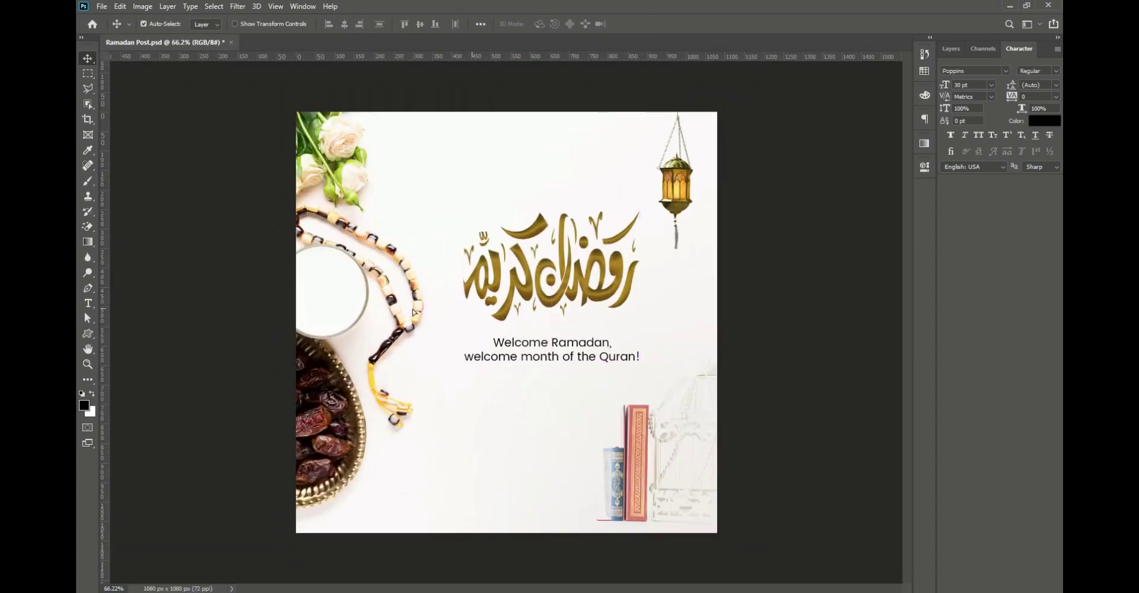
left_click_drag(413, 311, 405, 312)
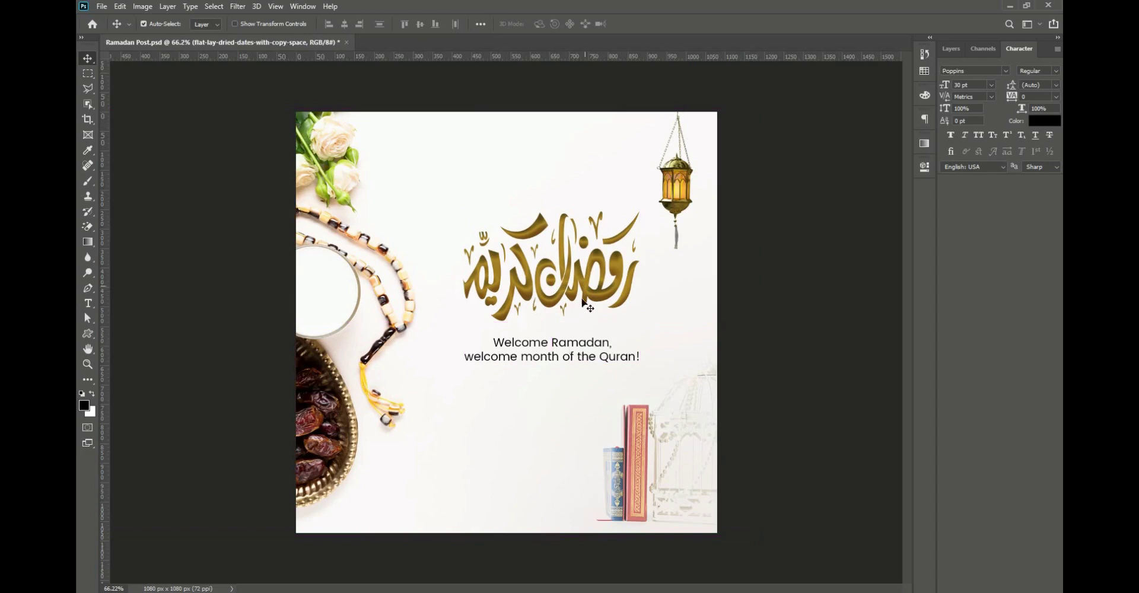
left_click_drag(584, 303, 575, 303)
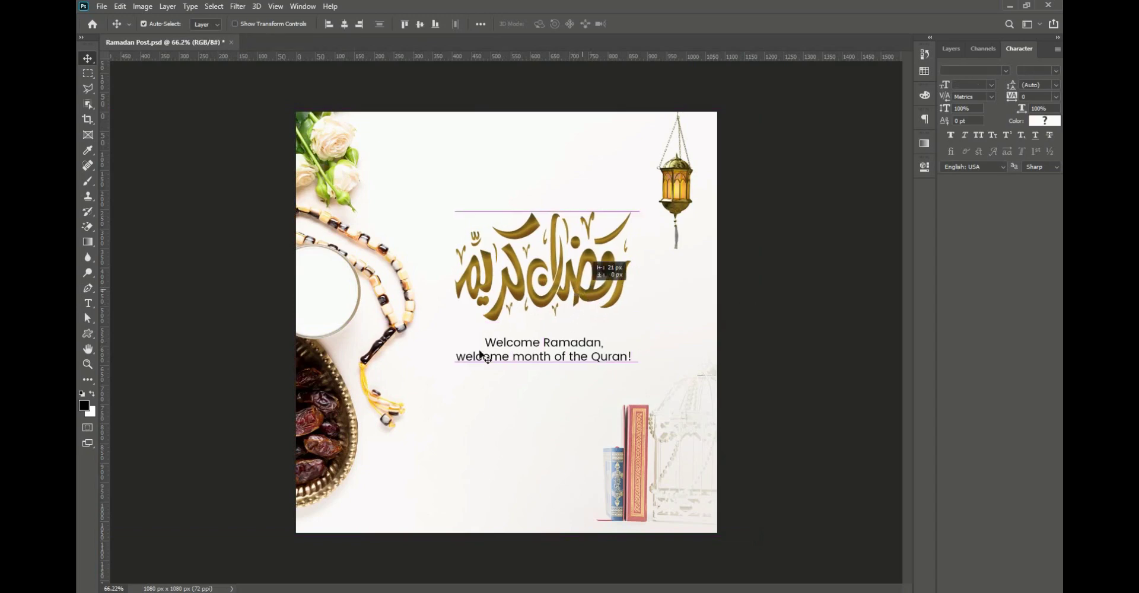
scroll(481, 355, "down", 3)
scroll(585, 374, "up", 5)
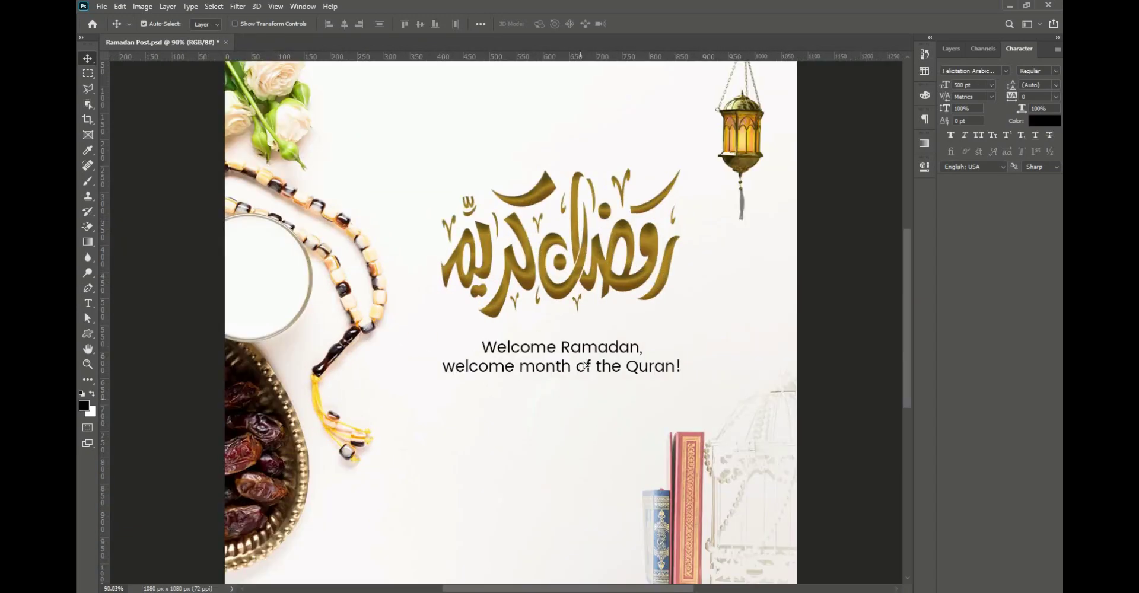
left_click_drag(586, 366, 585, 354)
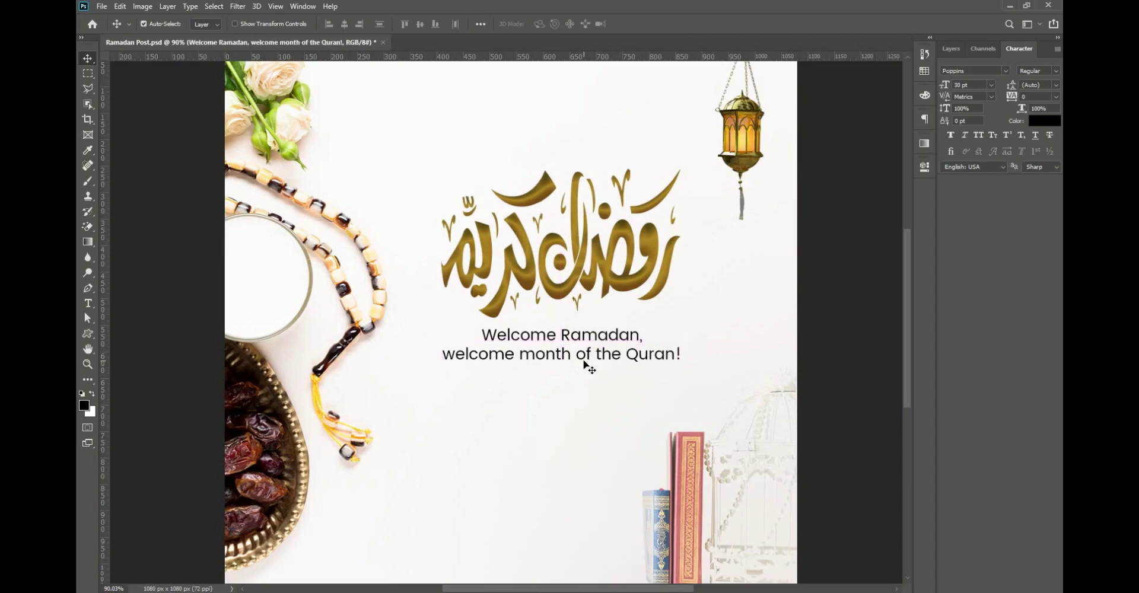
key("ctrl+s")
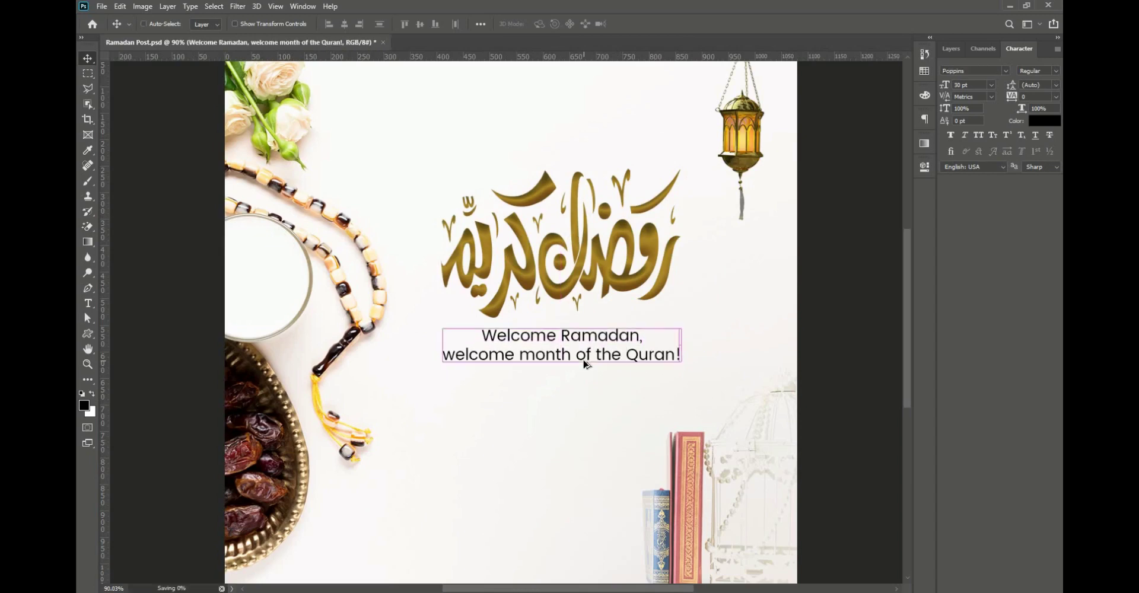
Step: Delete the white overlay layer over the cage and show the Layers panel
scroll(584, 363, "down", 3)
scroll(584, 364, "up", 2)
scroll(584, 363, "up", 1)
scroll(585, 364, "down", 1)
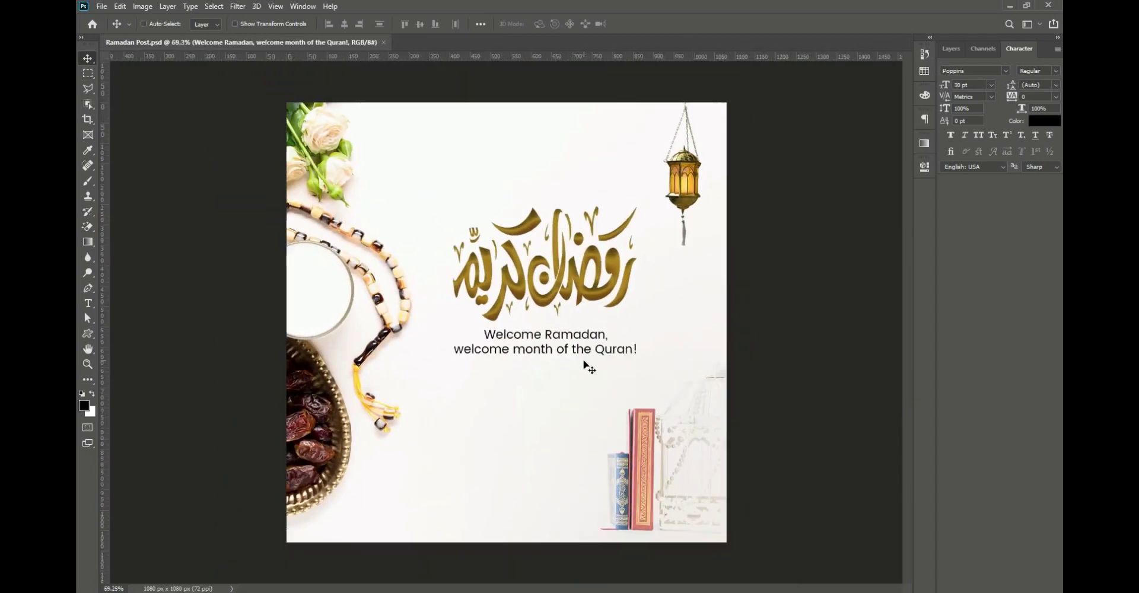
scroll(584, 364, "down", 1)
scroll(585, 364, "up", 1)
left_click(514, 399)
key("Delete")
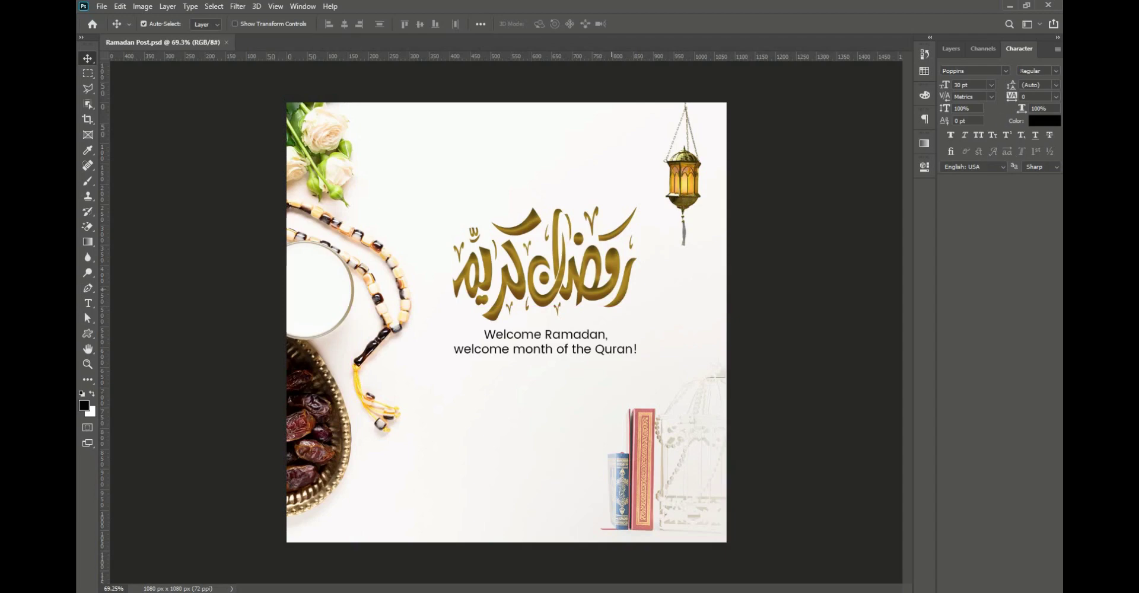
key("F7")
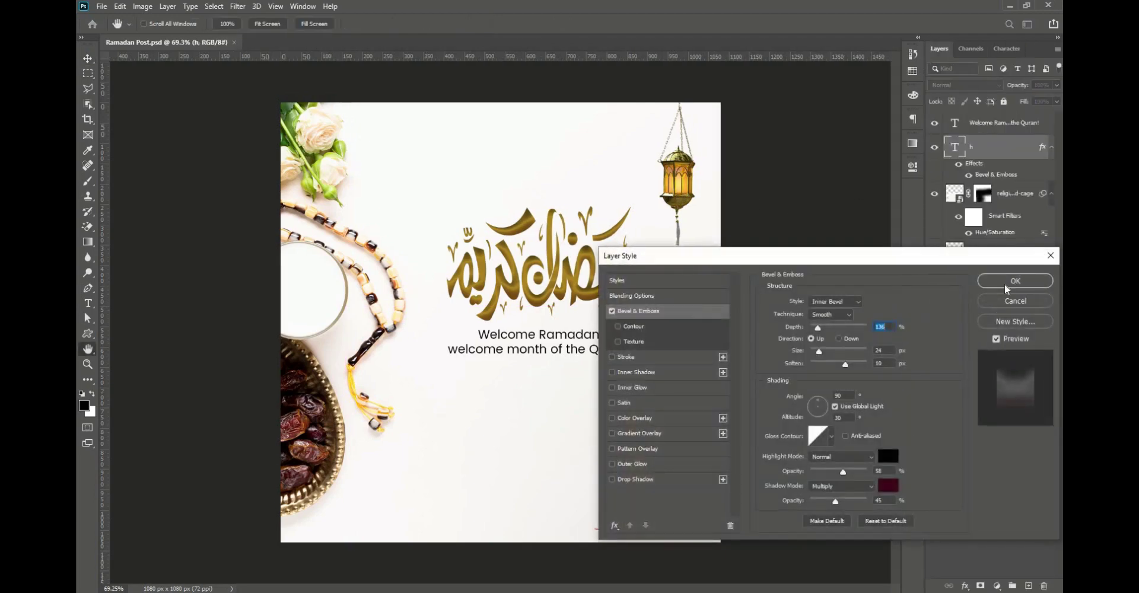
Step: Keep the calligraphy's bevel and recolour its text to orange-gold #d37f14
left_click(1016, 280)
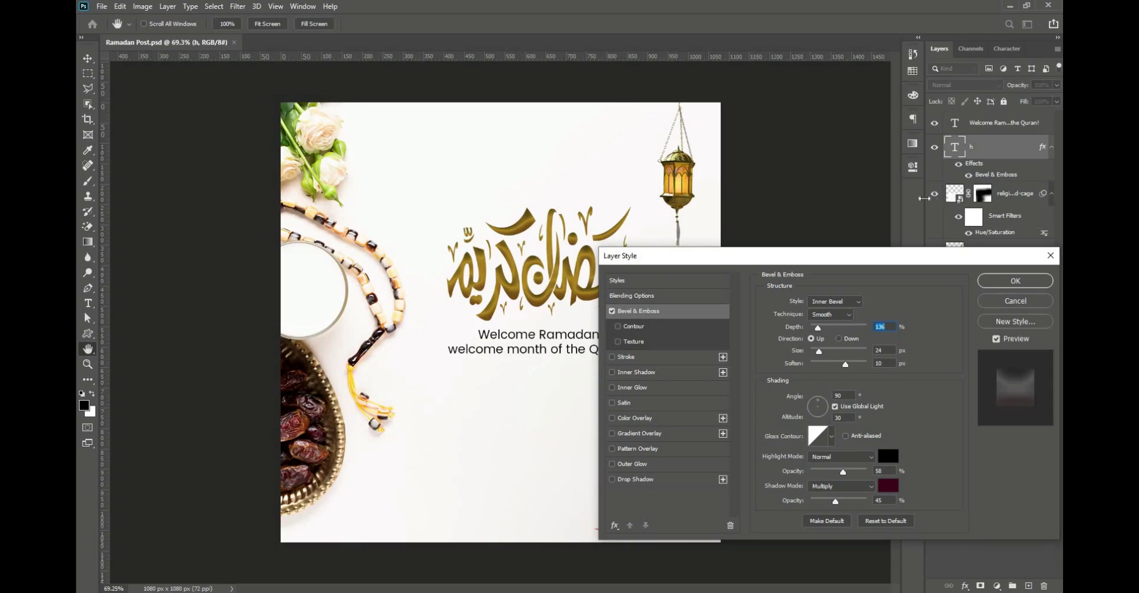
left_click(1007, 49)
left_click(1045, 120)
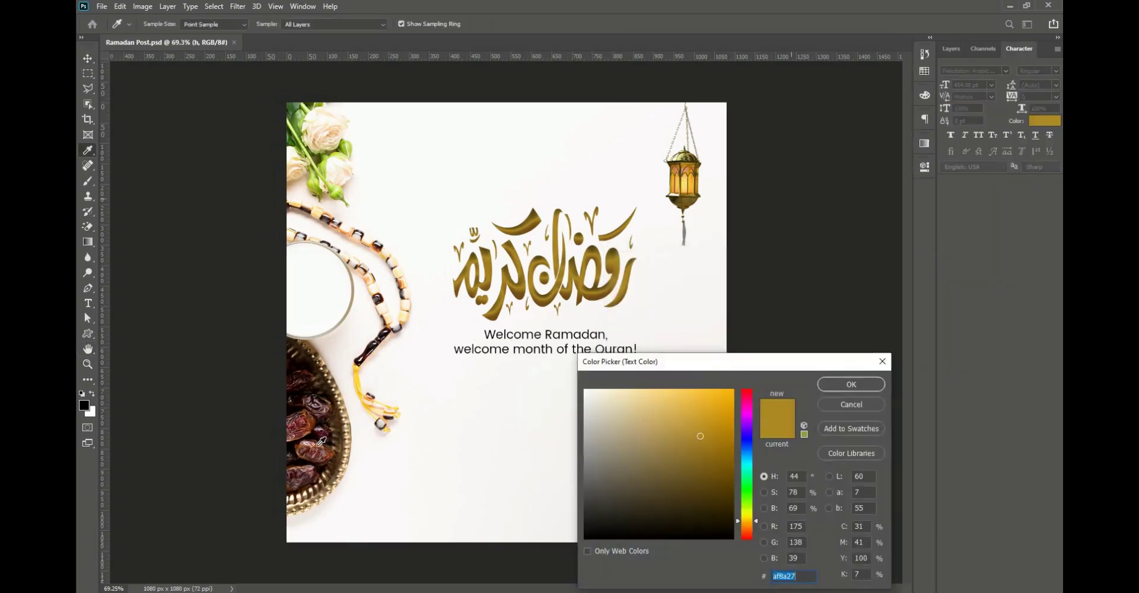
left_click(304, 423)
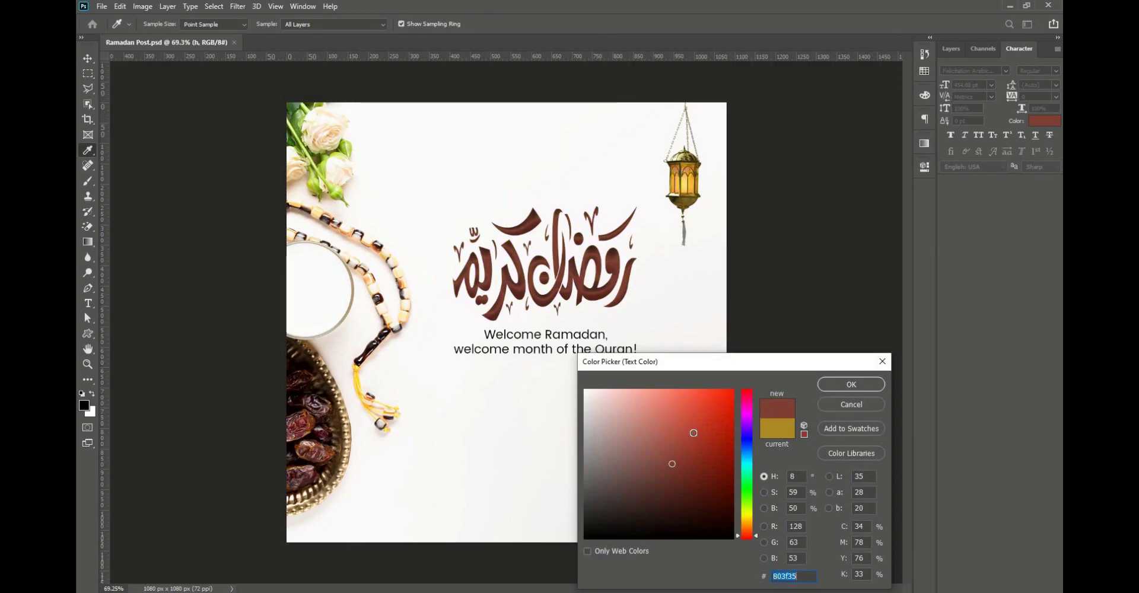
left_click_drag(694, 433, 696, 443)
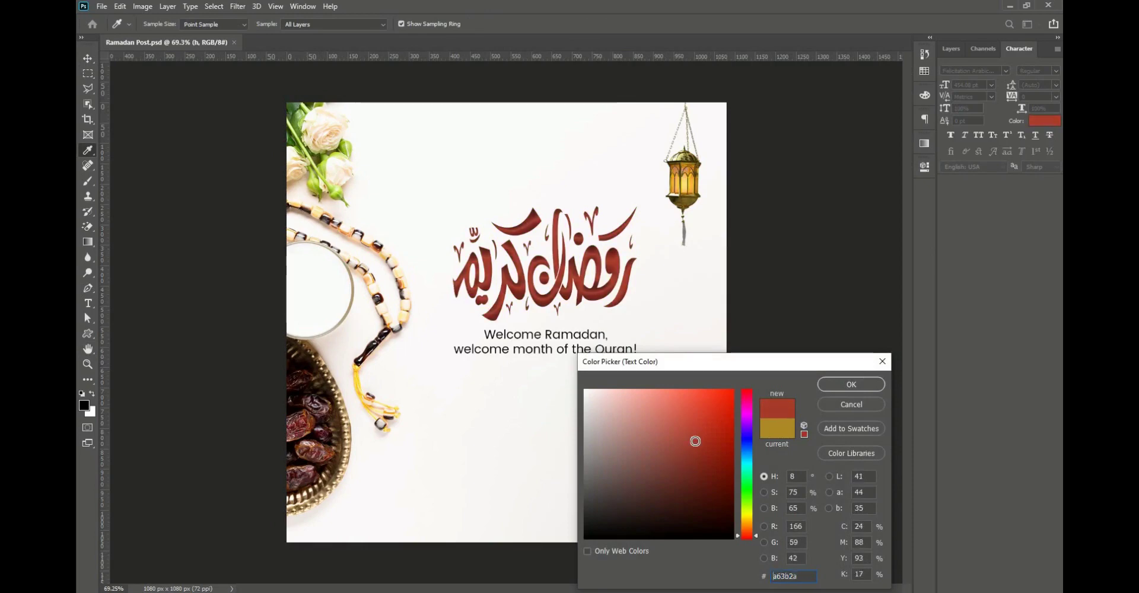
left_click(691, 178)
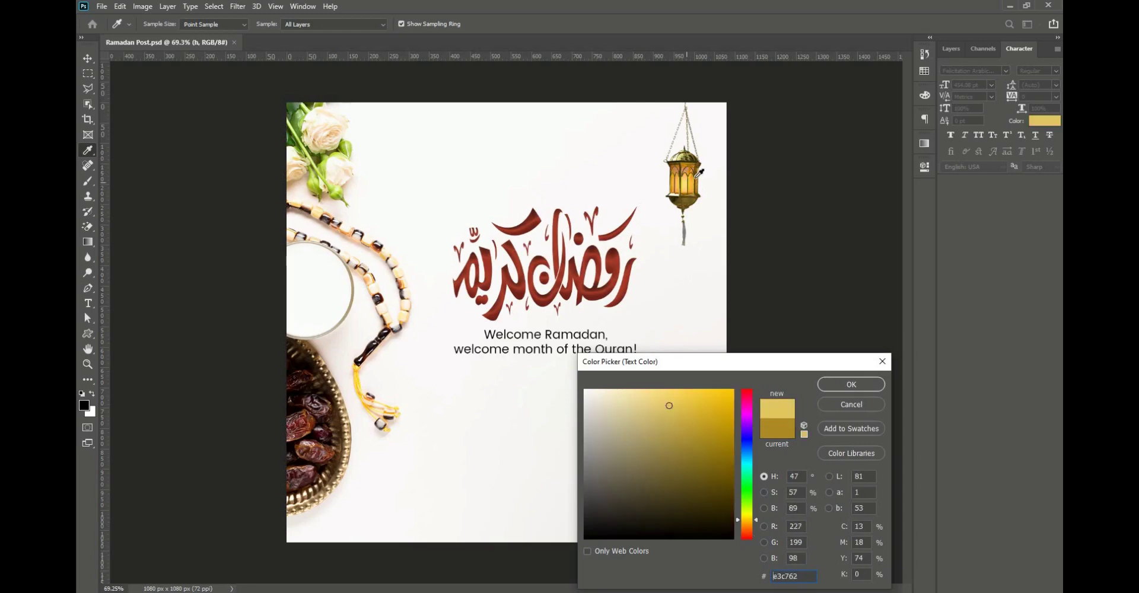
left_click(688, 183)
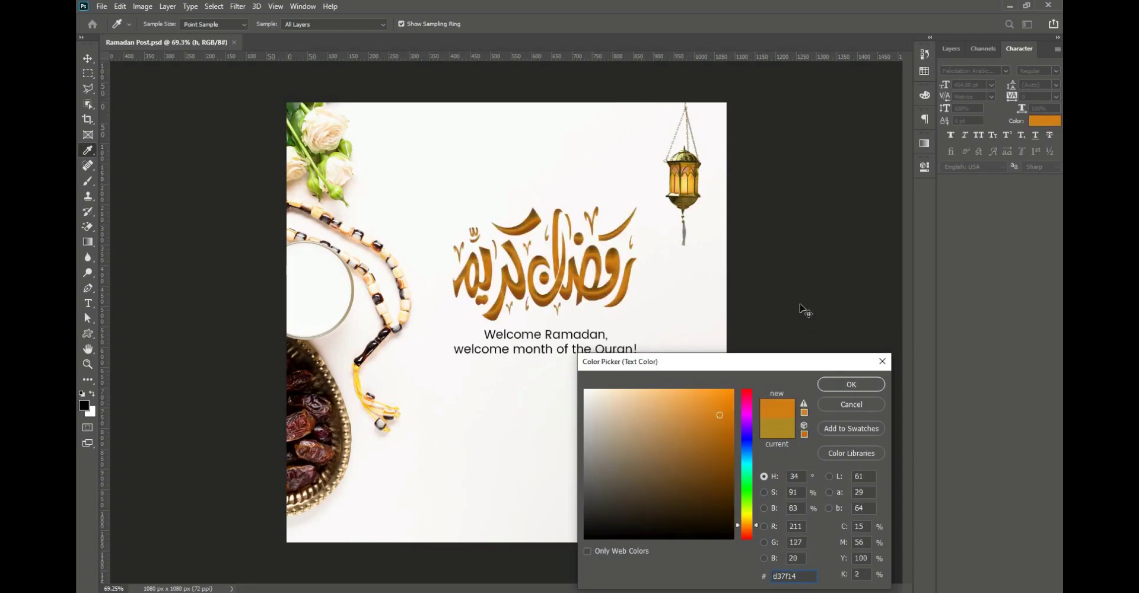
key("Return")
key("v")
key("ctrl+0")
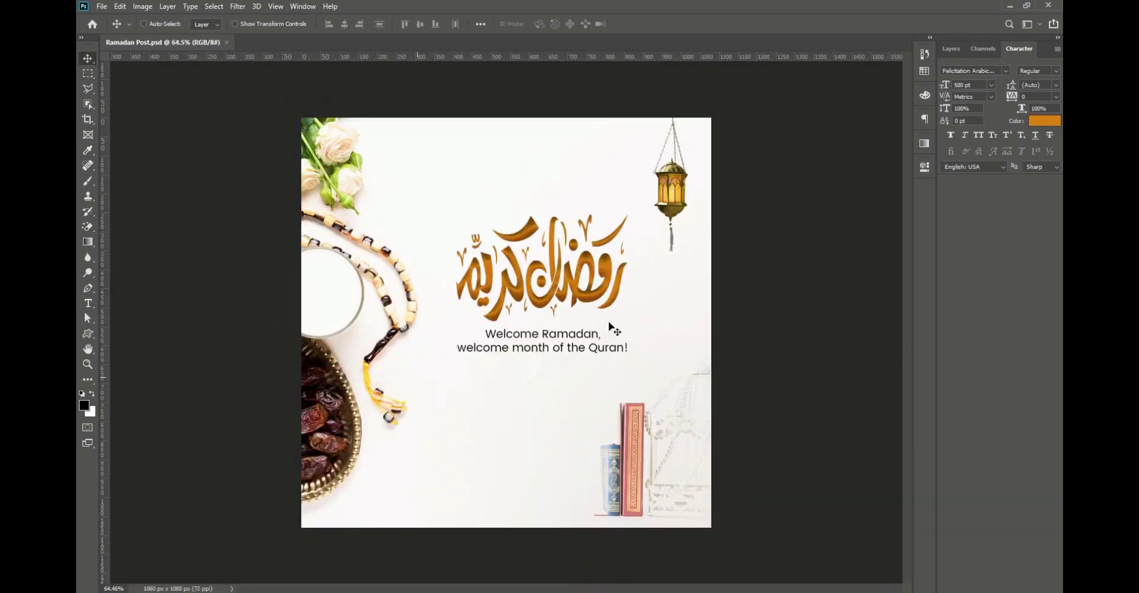
Step: Drag the Islamic-Vector PNG from Downloads onto the Photoshop canvas
key("ctrl+0")
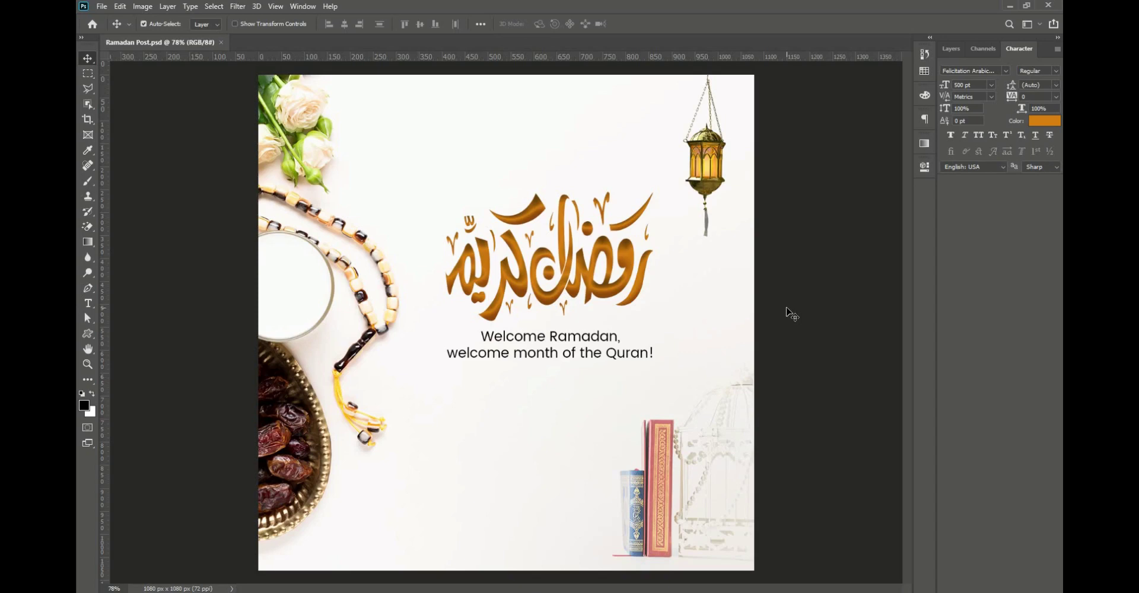
key("alt+Tab")
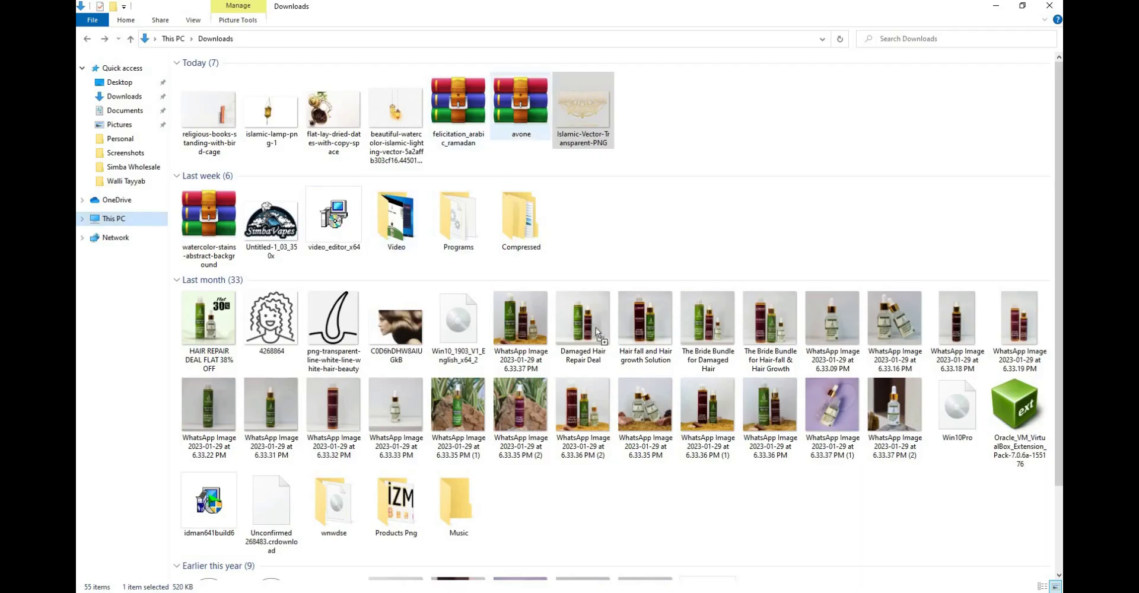
mouse_move(583, 110)
left_mouse_down()
mouse_move(536, 228)
mouse_move(547, 330)
left_mouse_up()
key("alt+Tab")
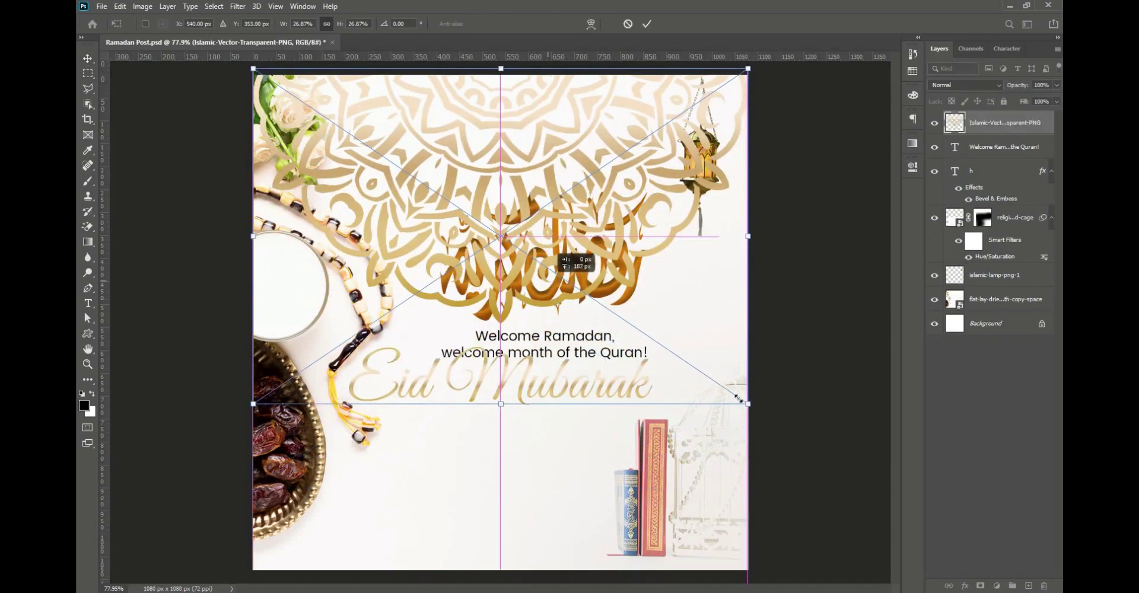
Step: Scale the ornament down, place it along the top edge, and layer it beneath the lantern
left_click_drag(741, 399, 620, 317)
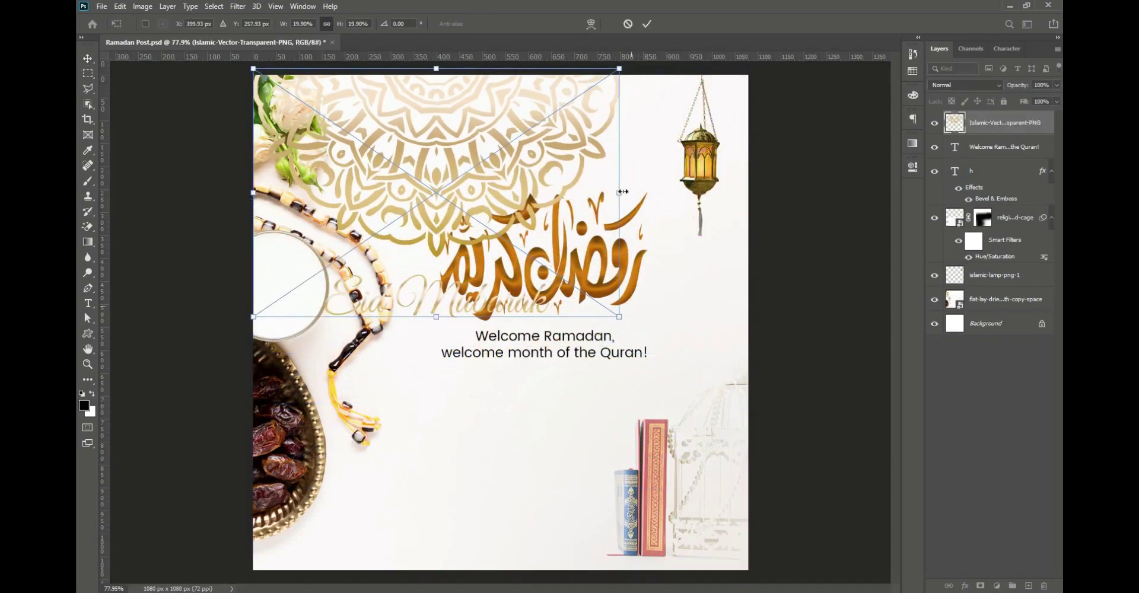
mouse_move(744, 303)
left_mouse_down()
mouse_move(564, 217)
mouse_move(581, 225)
left_mouse_up()
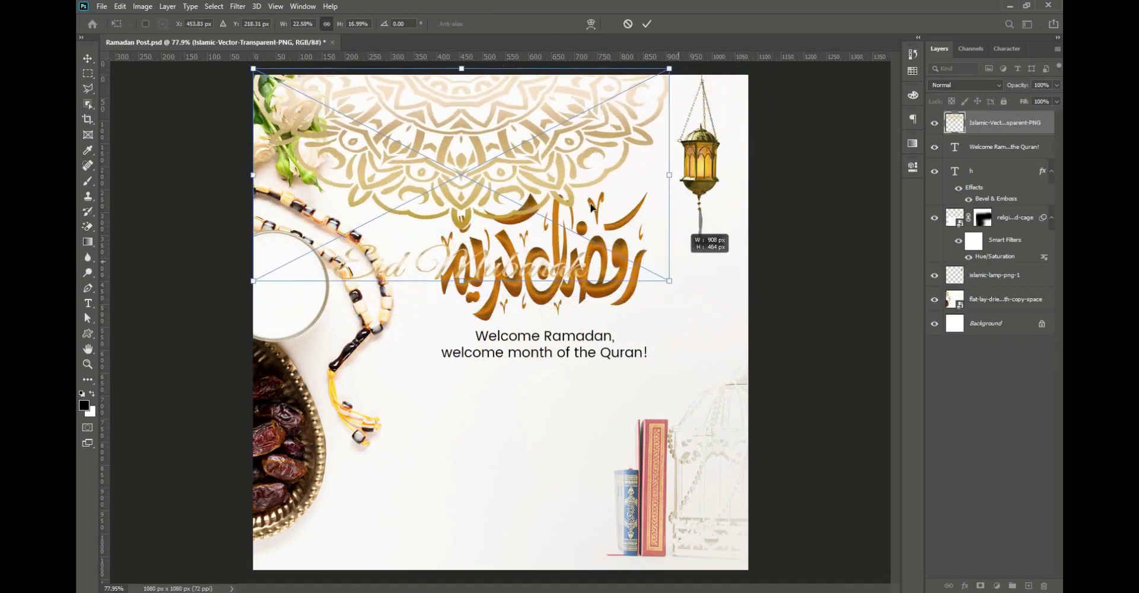
mouse_move(649, 276)
left_mouse_down()
mouse_move(700, 240)
mouse_move(698, 147)
left_mouse_up()
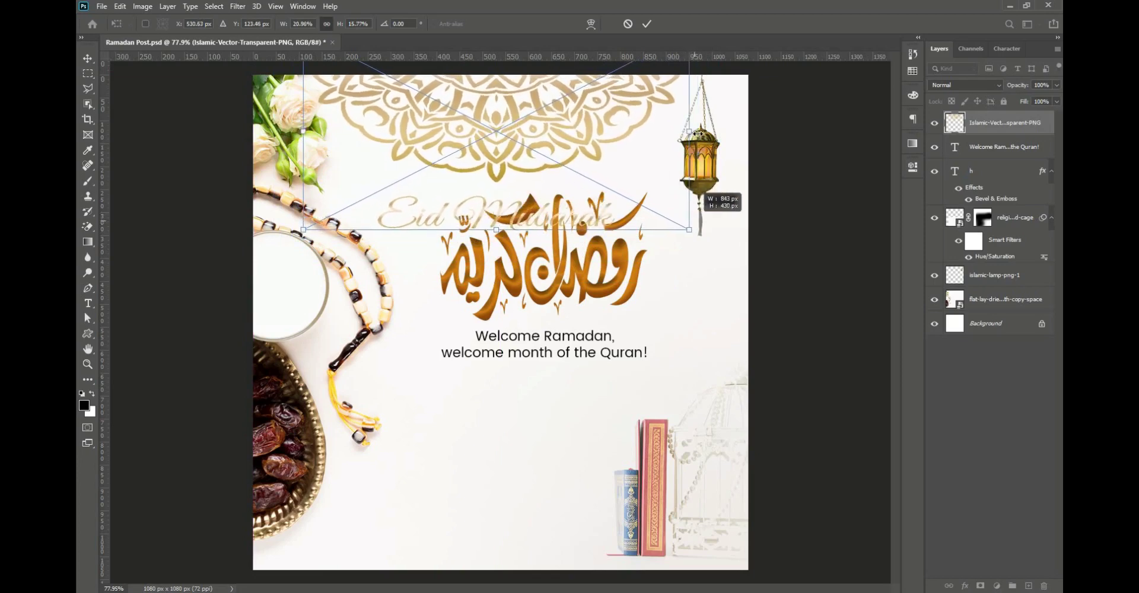
left_click_drag(698, 147, 703, 131)
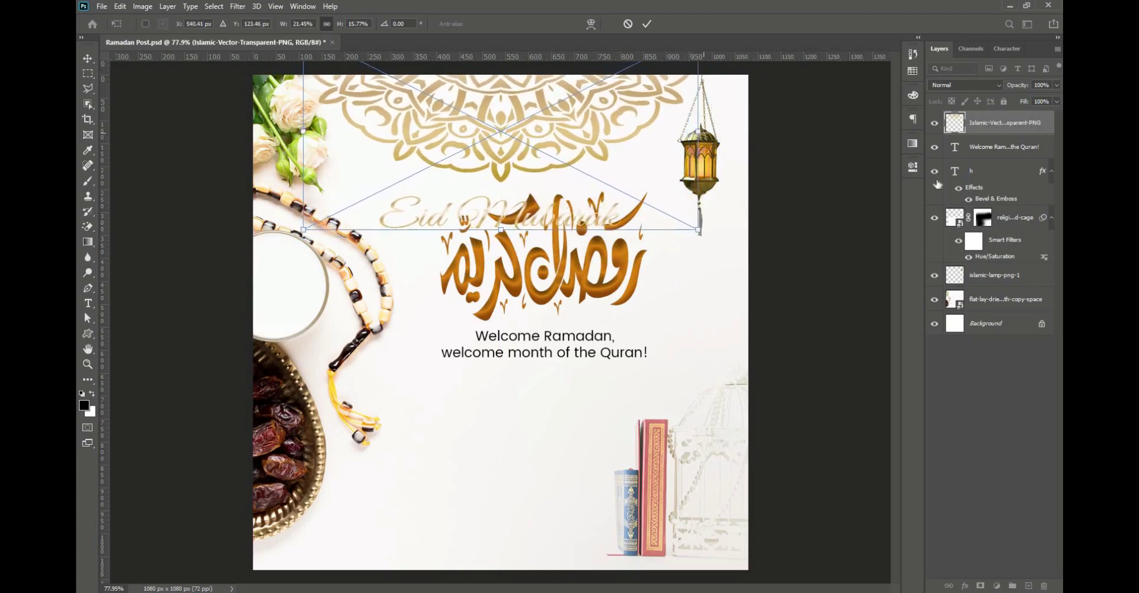
key("Return")
left_click_drag(989, 283, 989, 286)
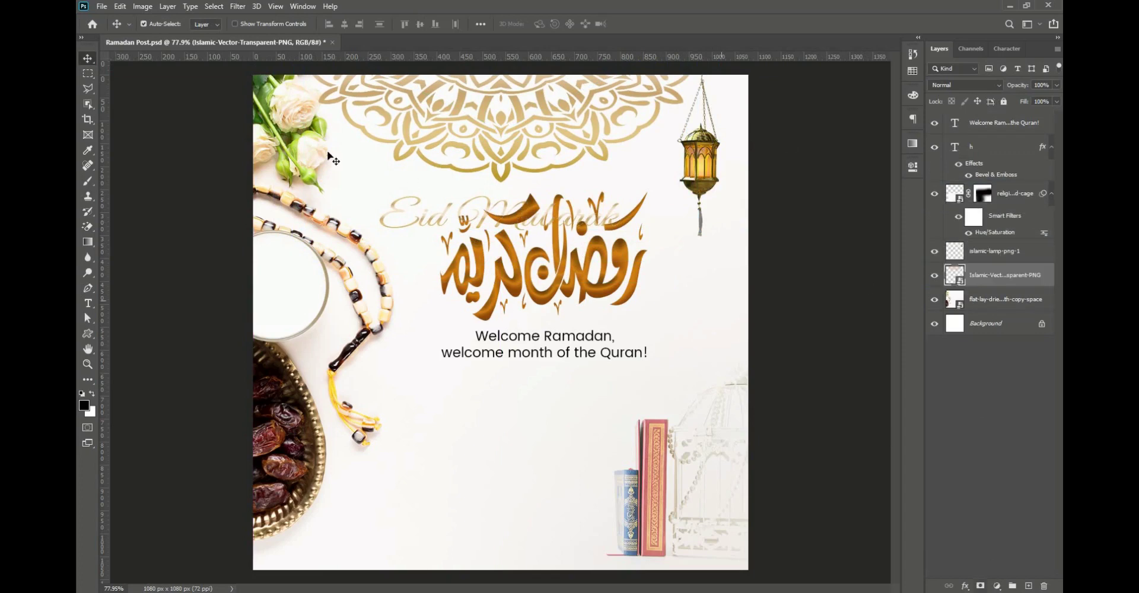
Step: Marquee-select the top mandala and add a layer mask hiding the Eid Mubarak text
key("m")
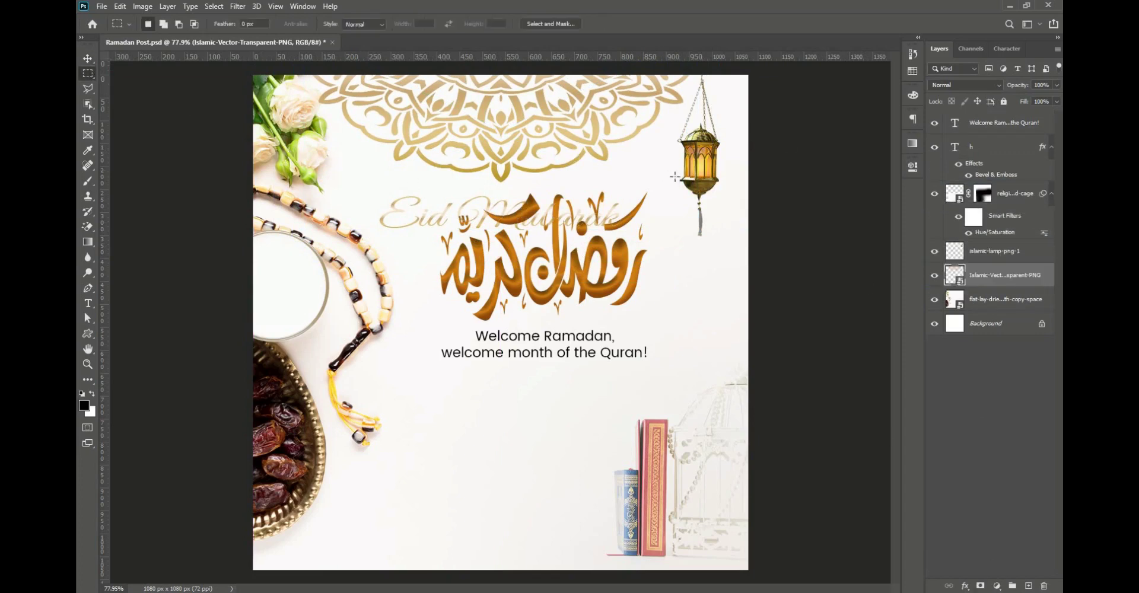
left_click_drag(452, 168, 707, 172)
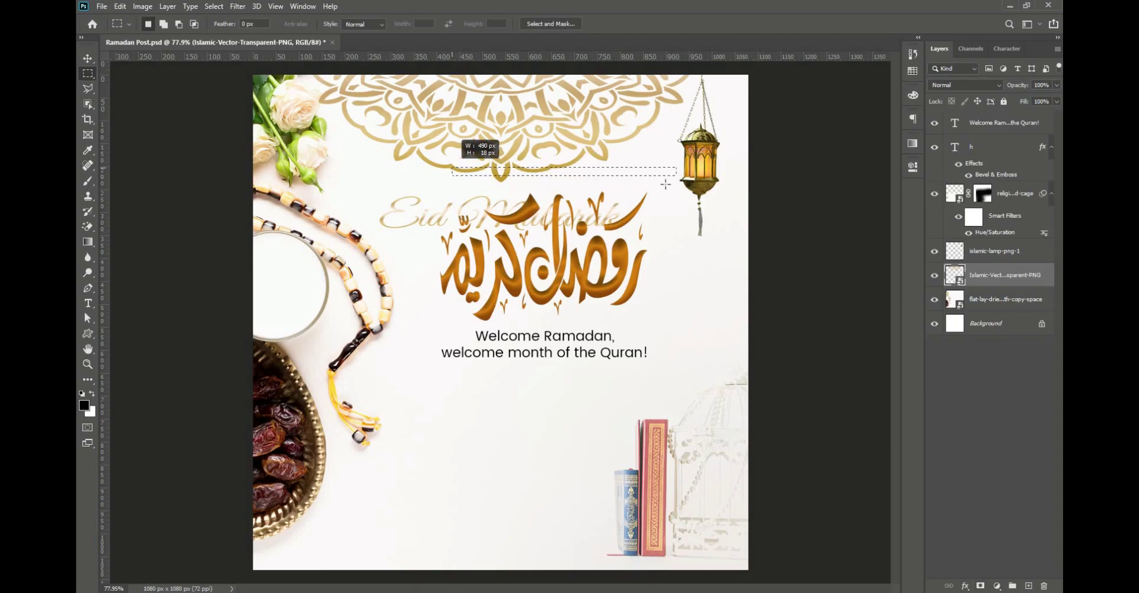
left_click(713, 189)
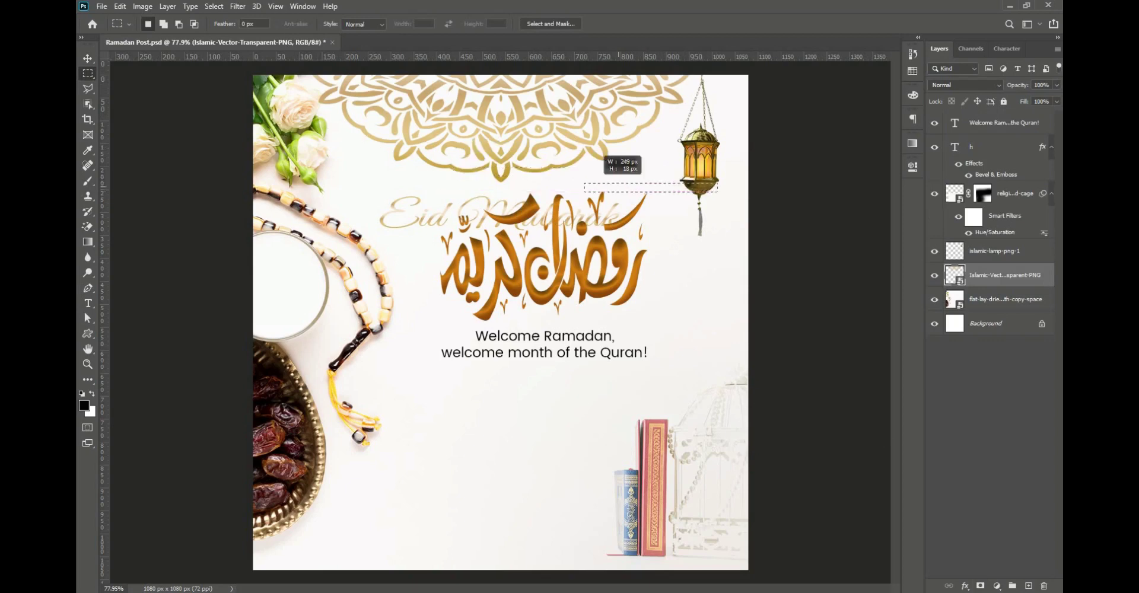
left_click_drag(718, 192, 281, 75)
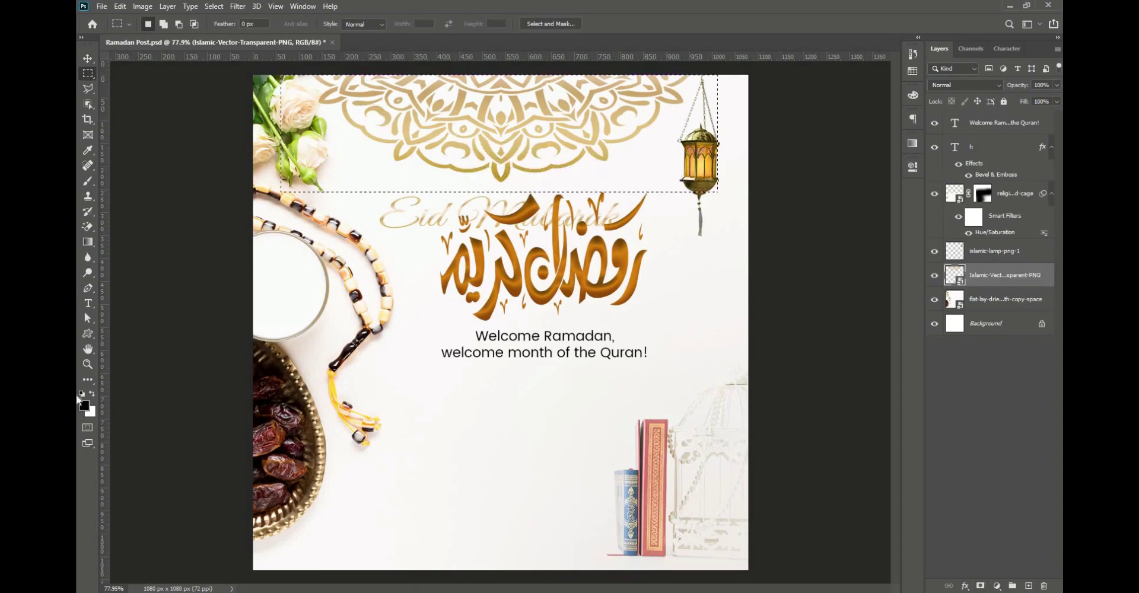
left_click(980, 586)
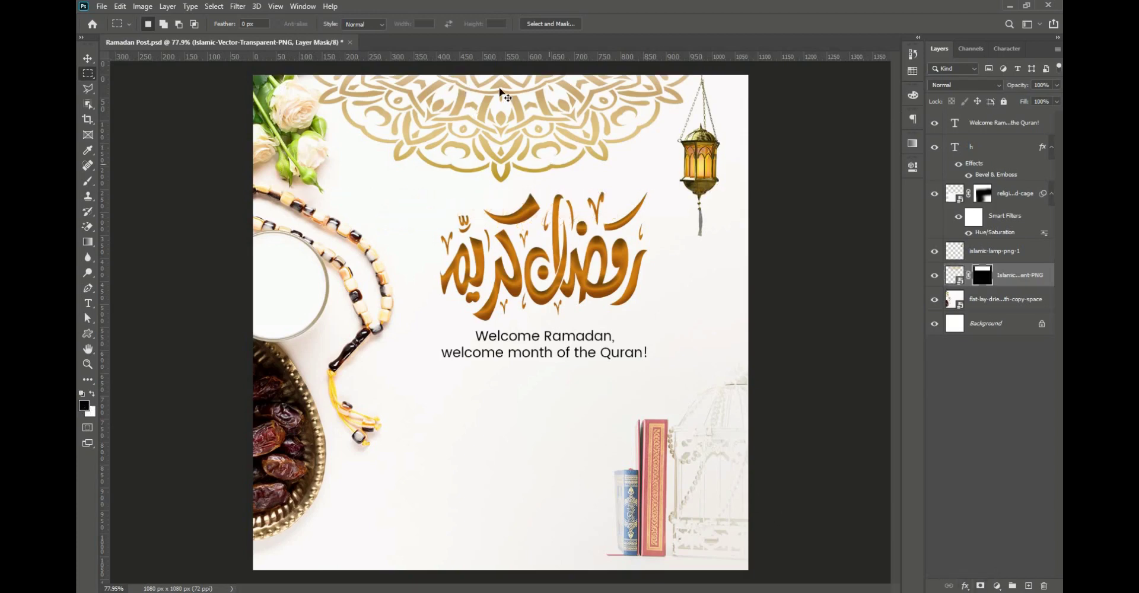
Step: Darken the top mandala with Hue/Saturation Lightness -100, nudge it up, and set opacity 10%
key("v")
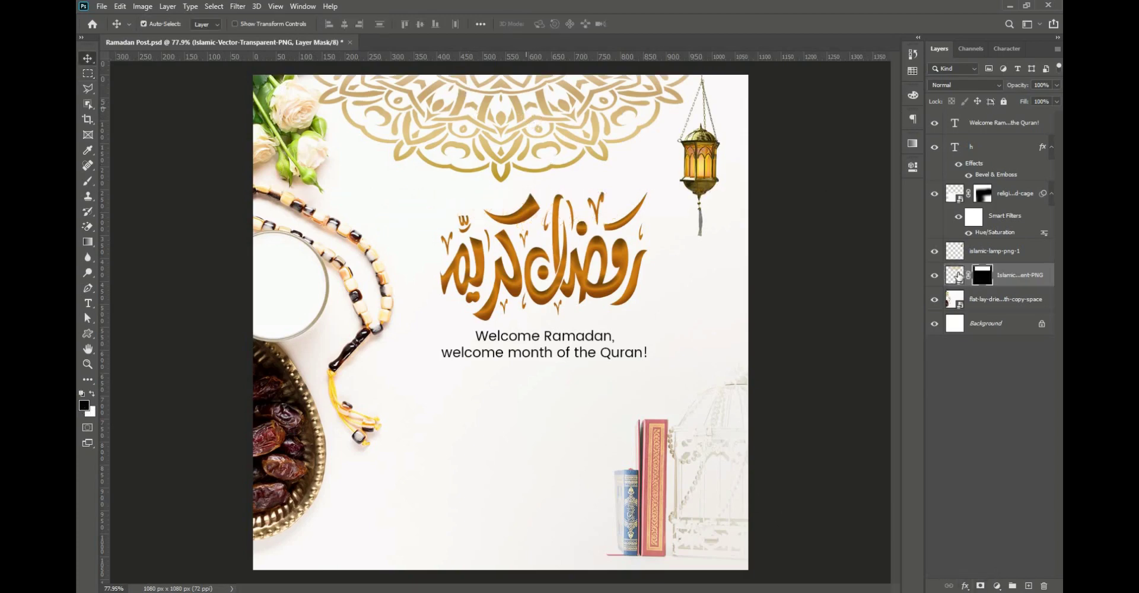
left_click(959, 276)
key("ctrl+u")
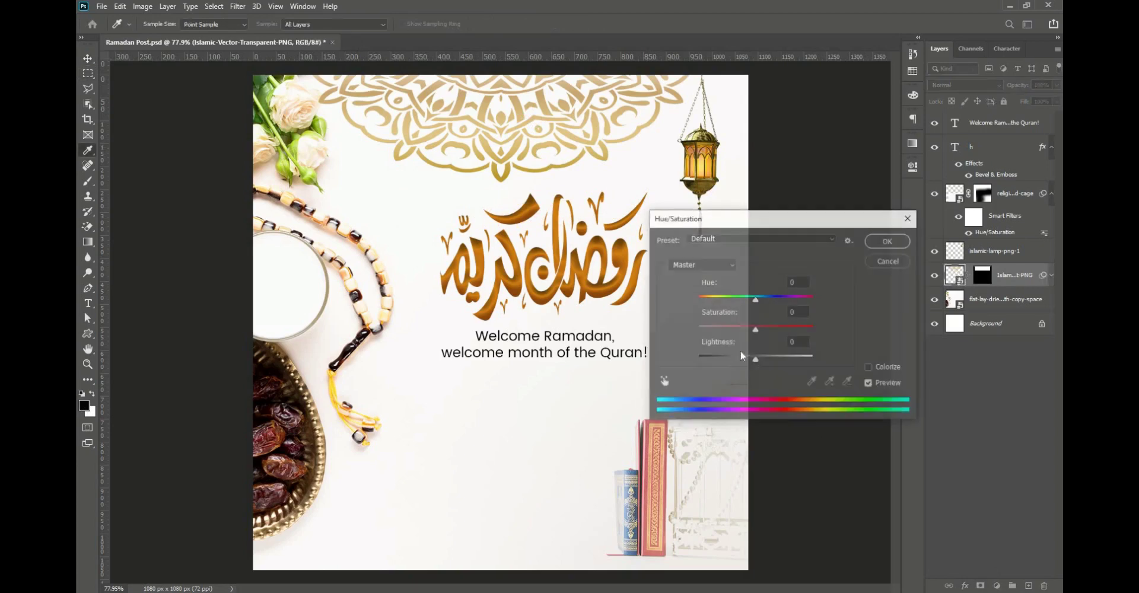
type("-100")
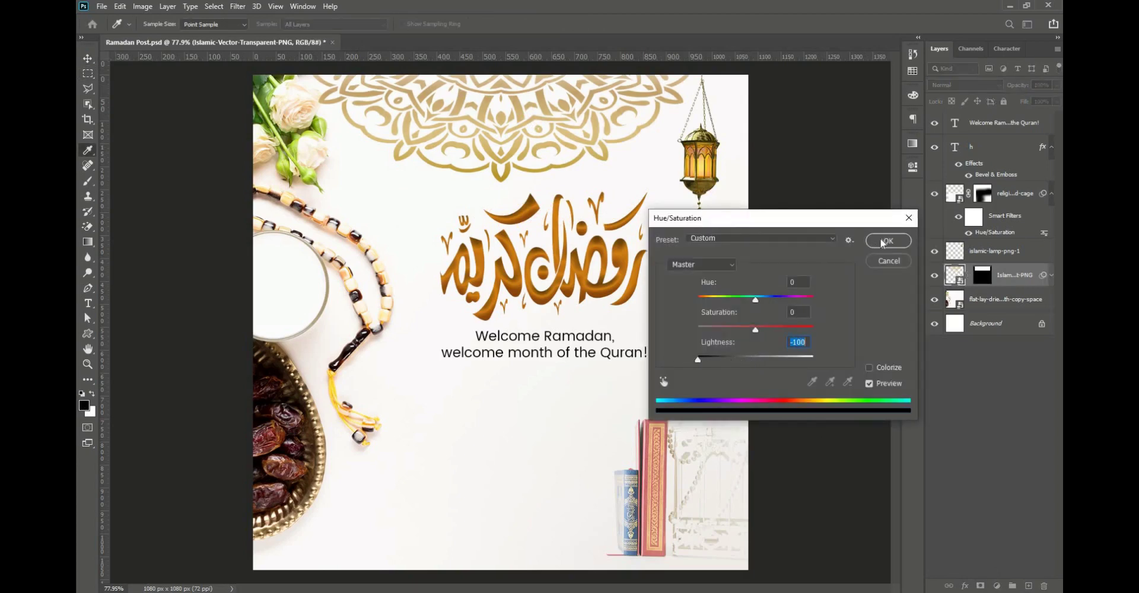
key("Return")
key("shift+Up")
key("shift+Up")
key("shift+Up")
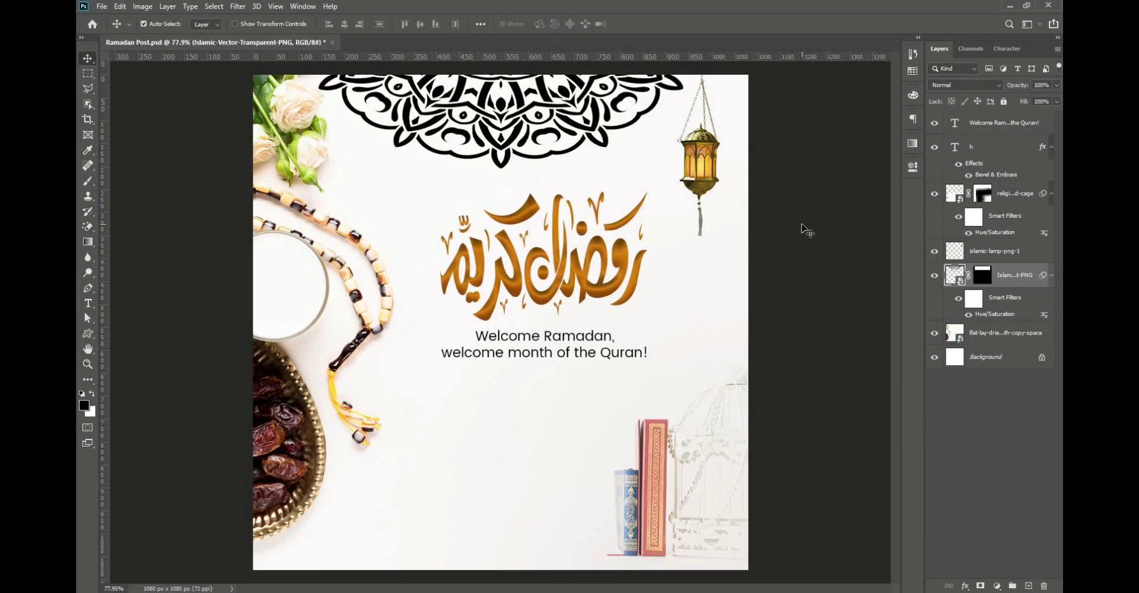
key("shift+Up")
key("shift+Up")
key("shift+Up")
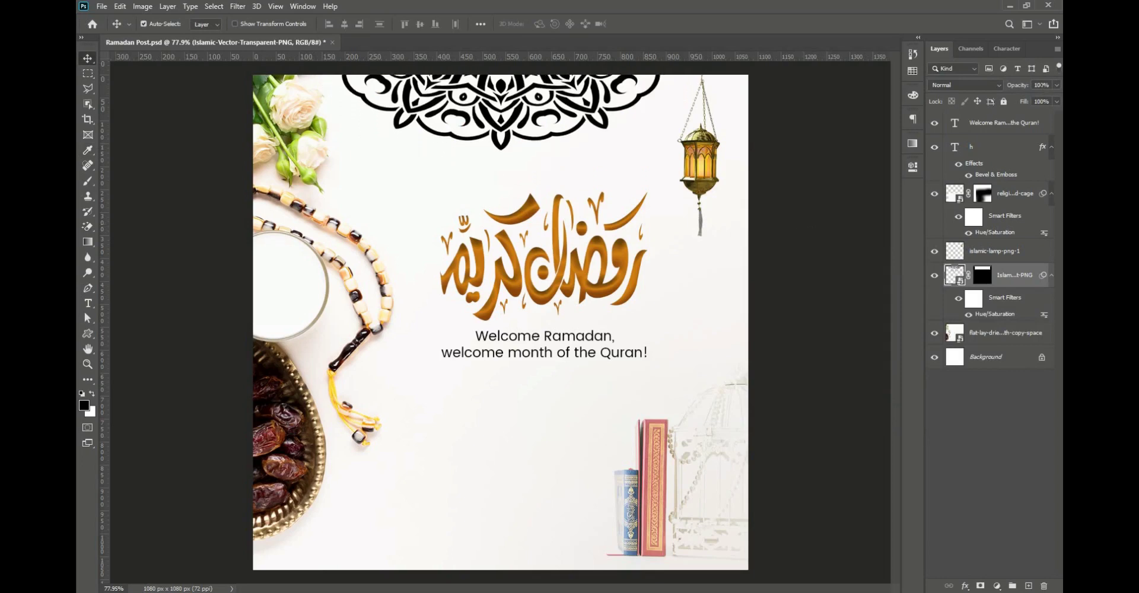
type("10")
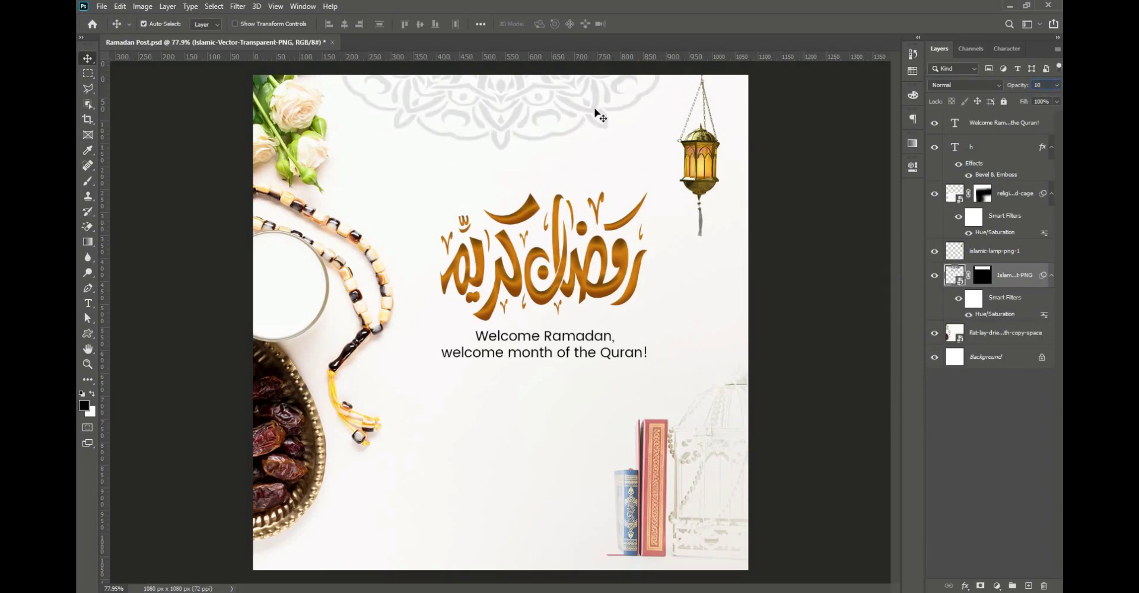
Step: Stretch the faint mandala wider toward the right edge, then select the whole canvas
key("ctrl+t")
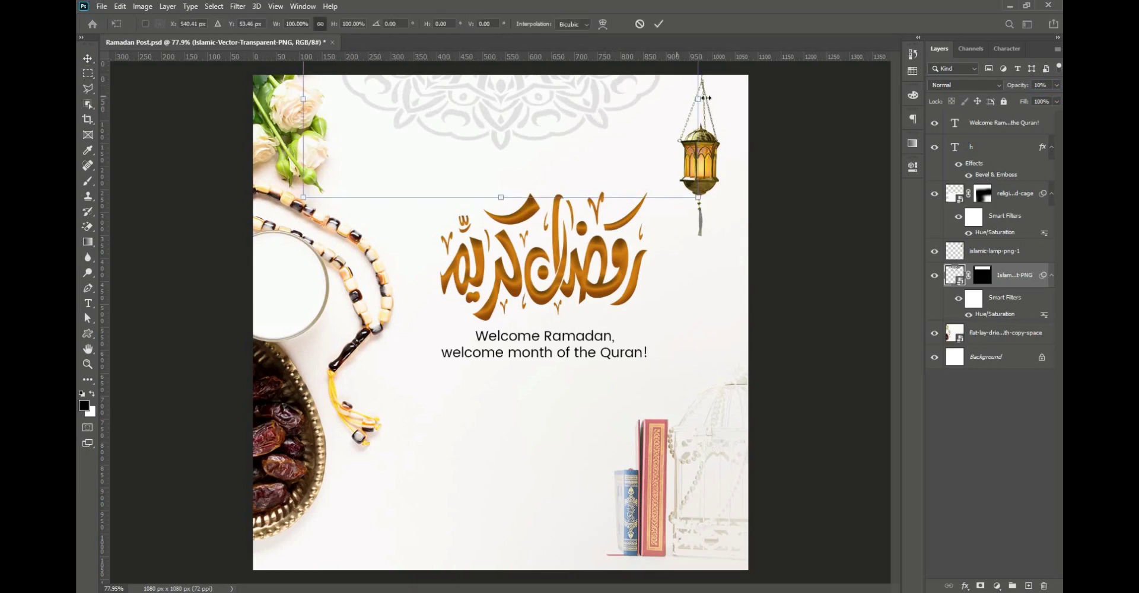
left_click_drag(755, 96, 752, 93)
key("Return")
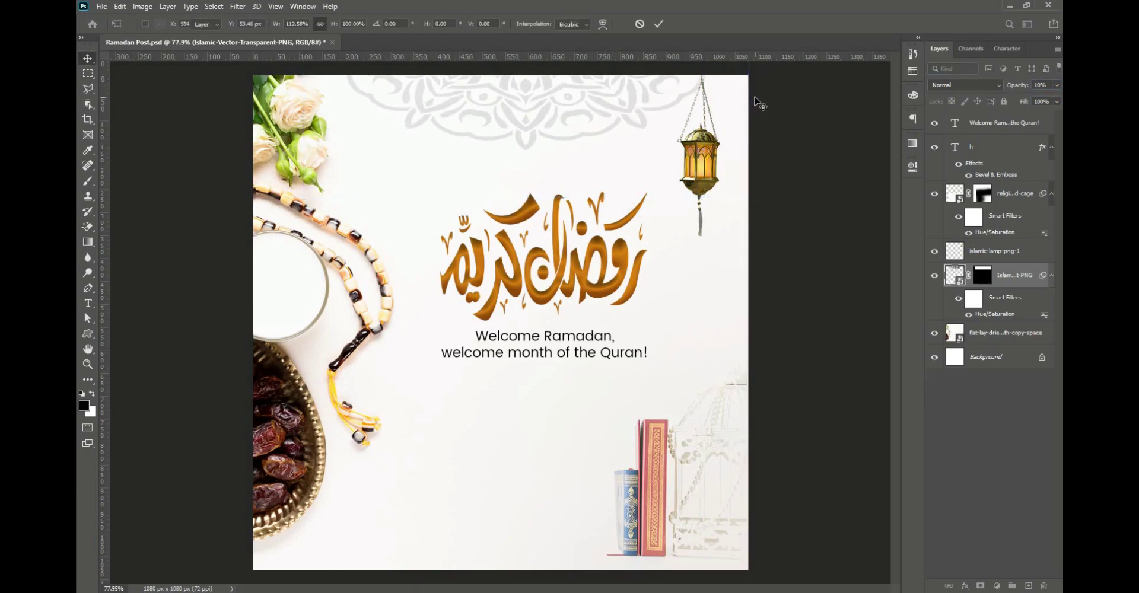
key("ctrl+a")
Step: Centre the mandala, Arabic calligraphy and welcome quote horizontally on the canvas
left_click(345, 24)
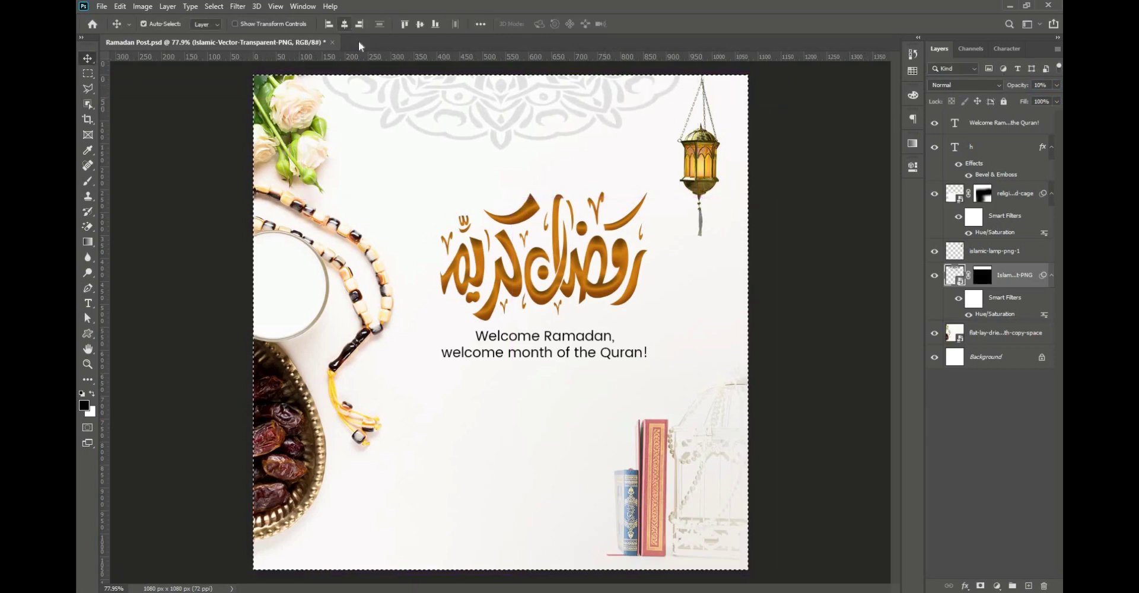
scroll(287, 300, "down", 3)
scroll(288, 299, "up", 2)
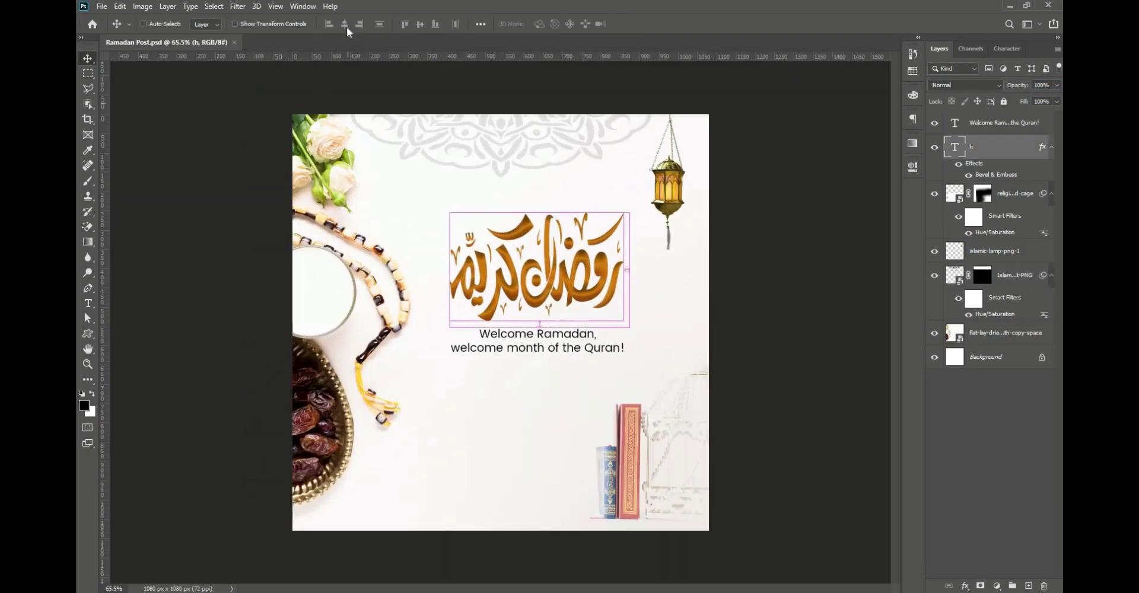
key("ctrl+a")
left_click(344, 23)
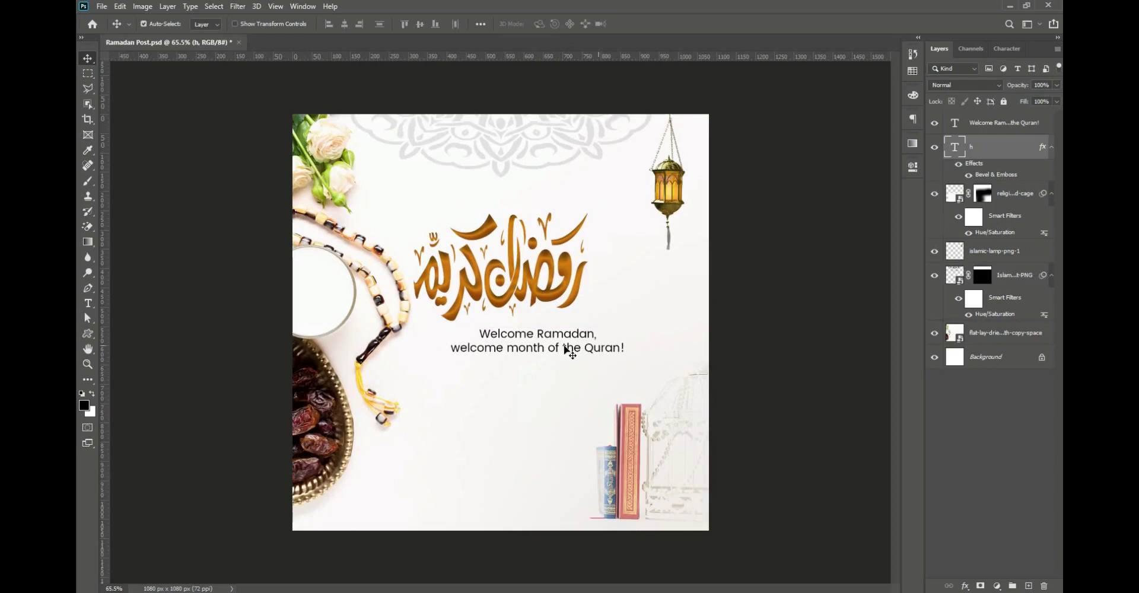
key("alt+bracketright")
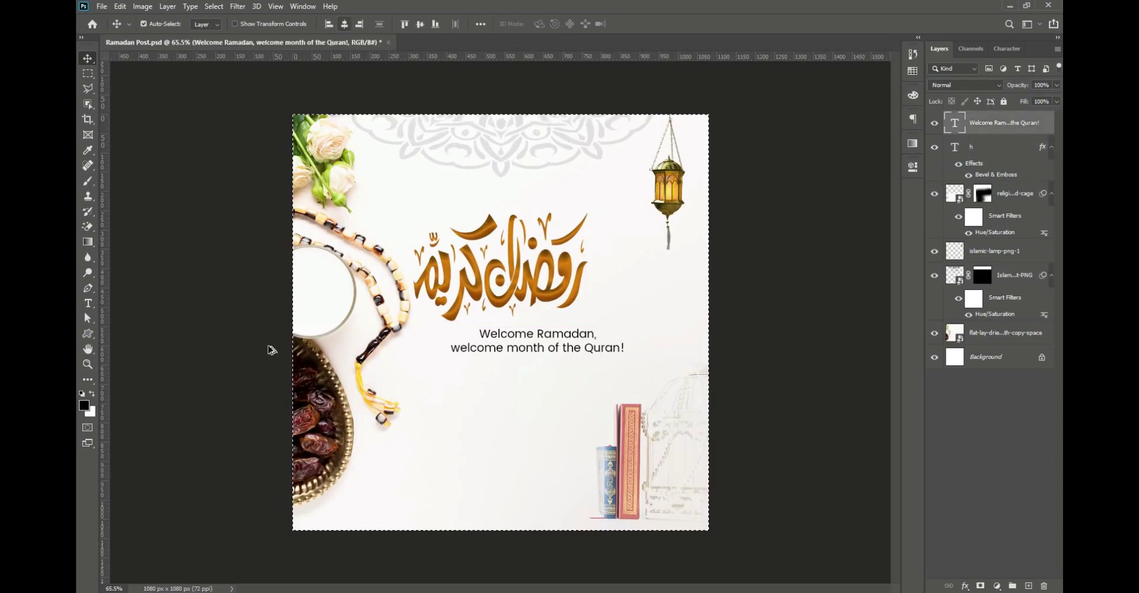
left_click(345, 24)
key("ctrl+d")
Step: Nudge the calligraphy and welcome quote together slightly right and up, then save
scroll(509, 310, "down", 1)
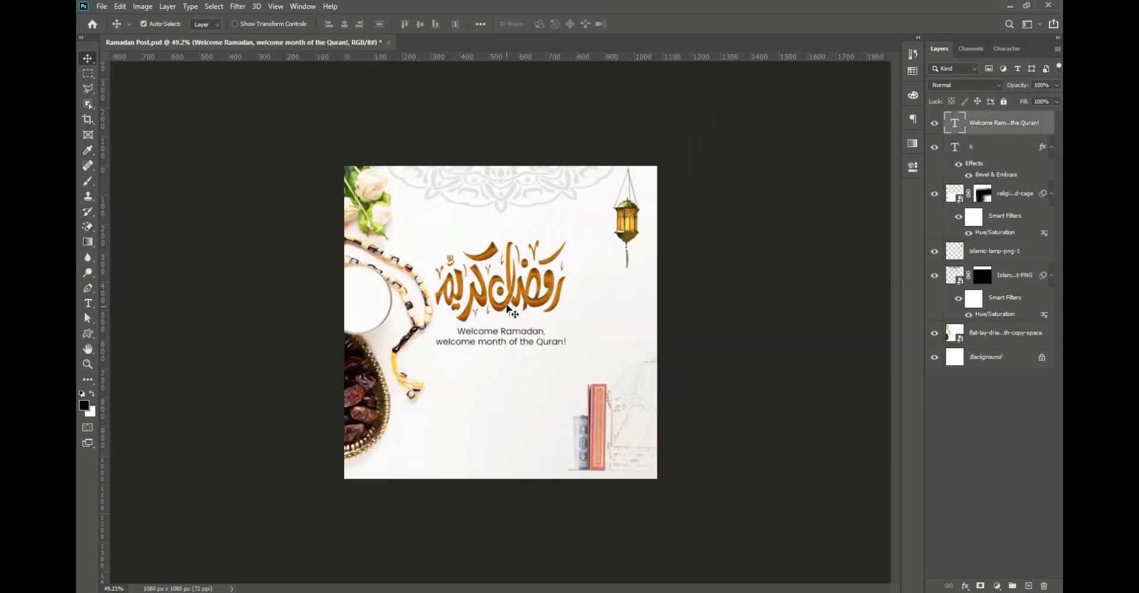
key("shift+alt+bracketleft")
key("shift+Right")
key("shift+Right")
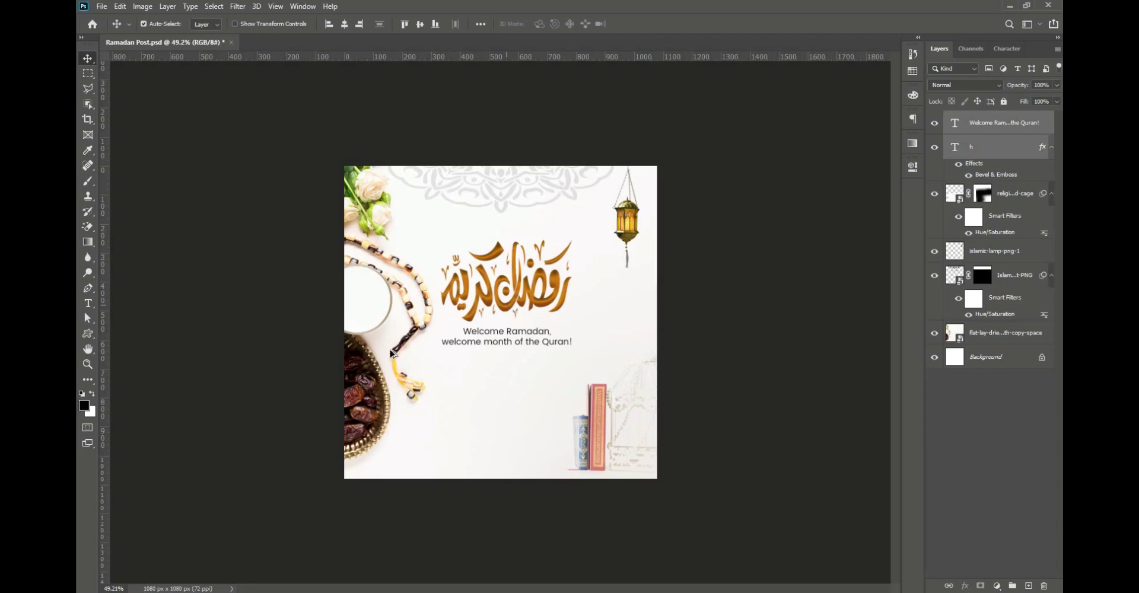
scroll(330, 357, "down", 2)
scroll(326, 361, "up", 2)
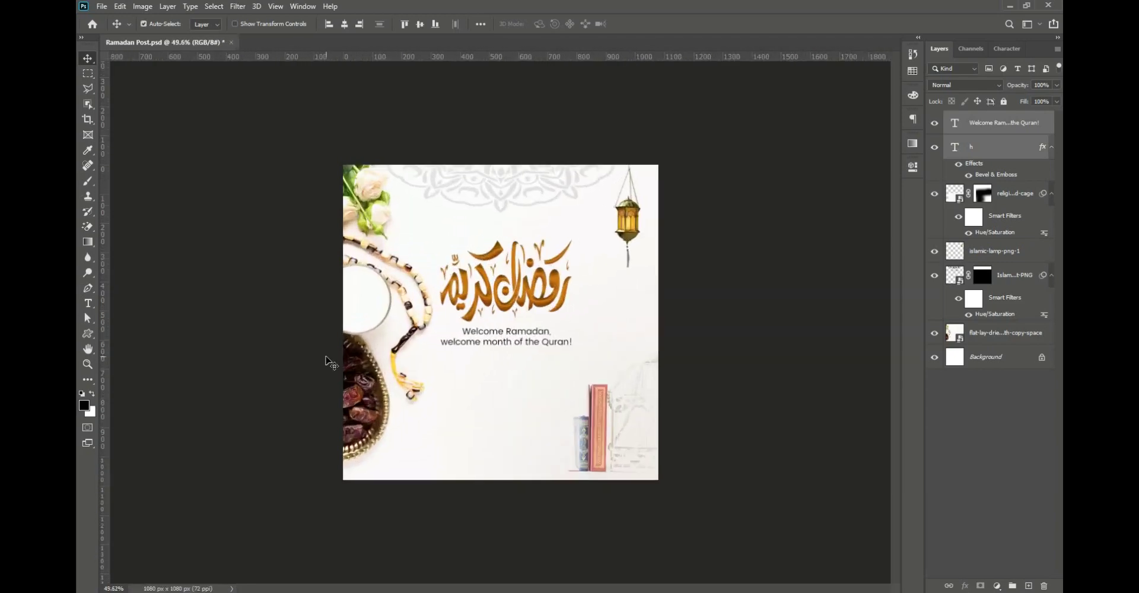
key("shift+Right")
key("shift+Right")
key("shift+Right")
key("shift+Right")
key("shift+Right")
key("shift+Up")
key("shift+Up")
key("shift+Up")
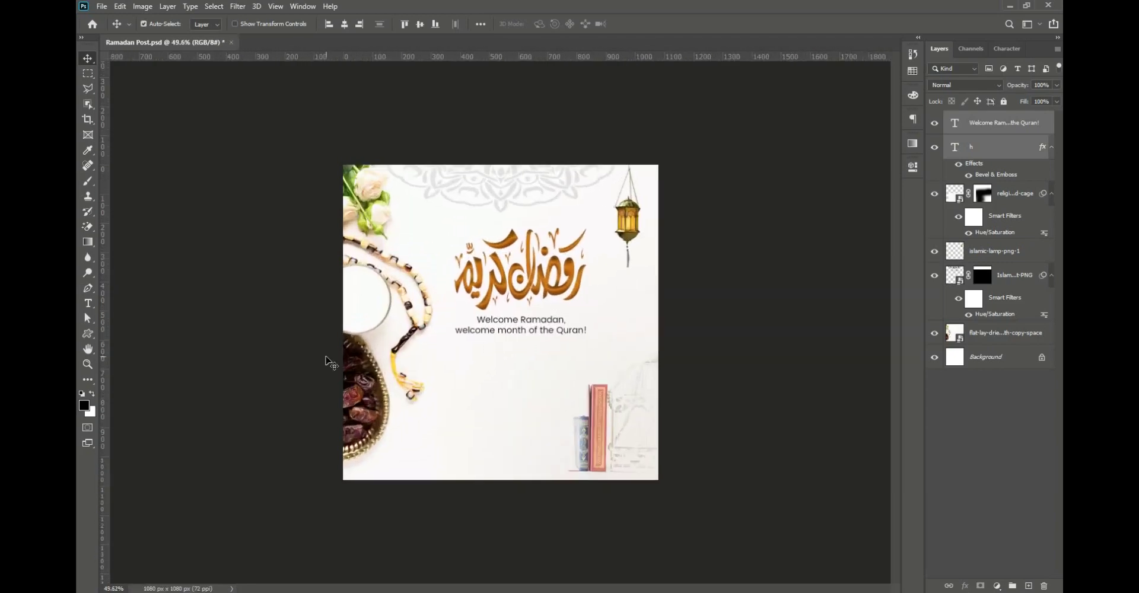
key("Down")
key("Down")
key("Down")
key("Down")
key("Down")
key("Down")
key("ctrl+s")
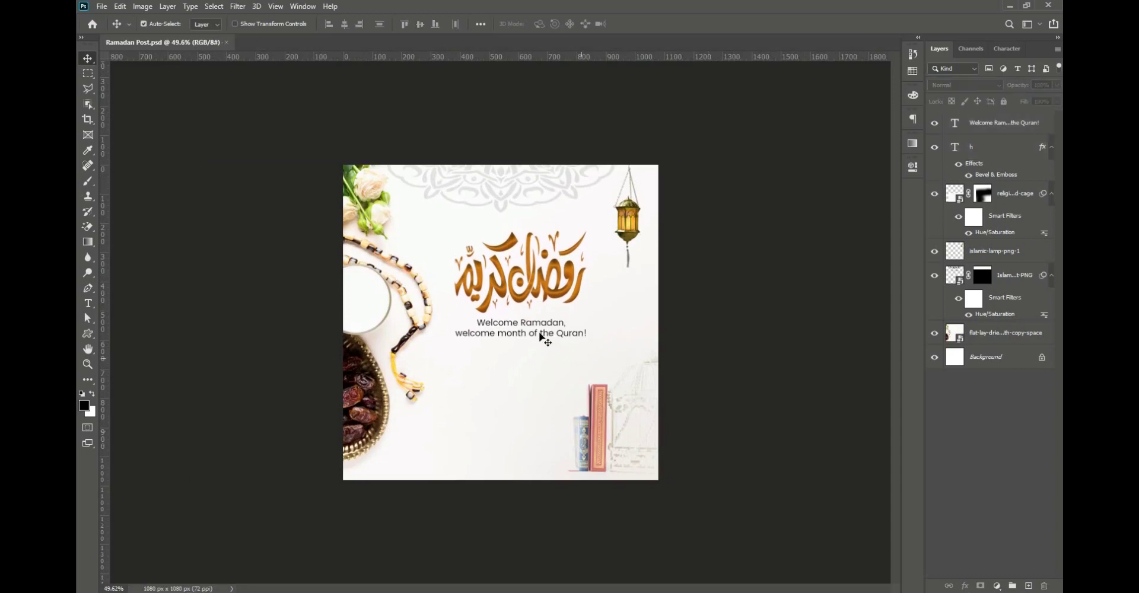
left_click_drag(540, 333, 525, 437)
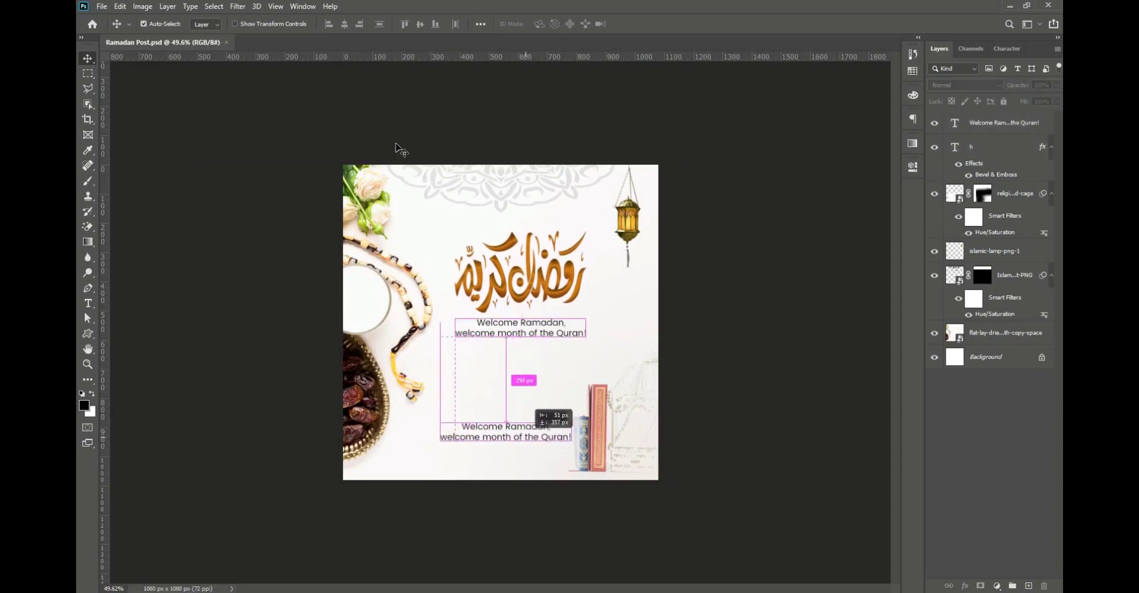
left_click(345, 25)
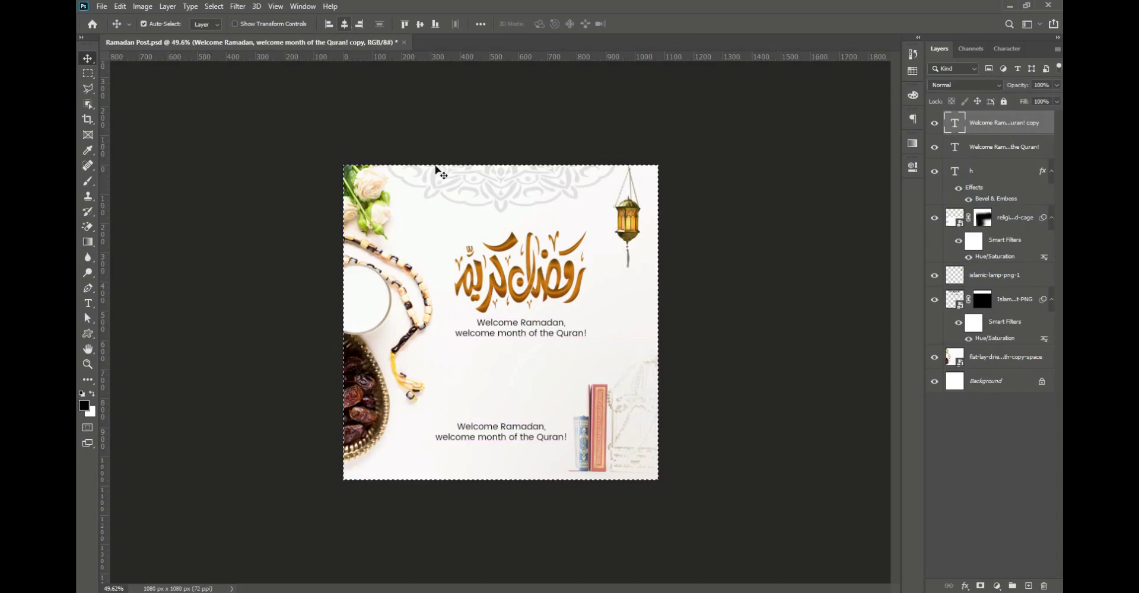
key("ctrl+d")
double_click(505, 440)
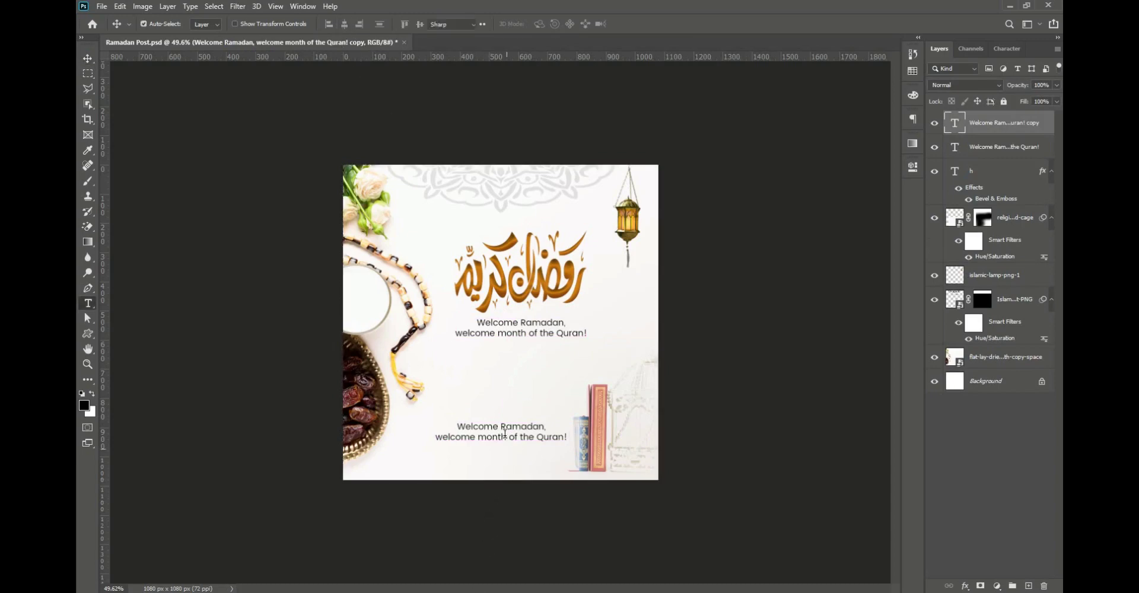
type("www")
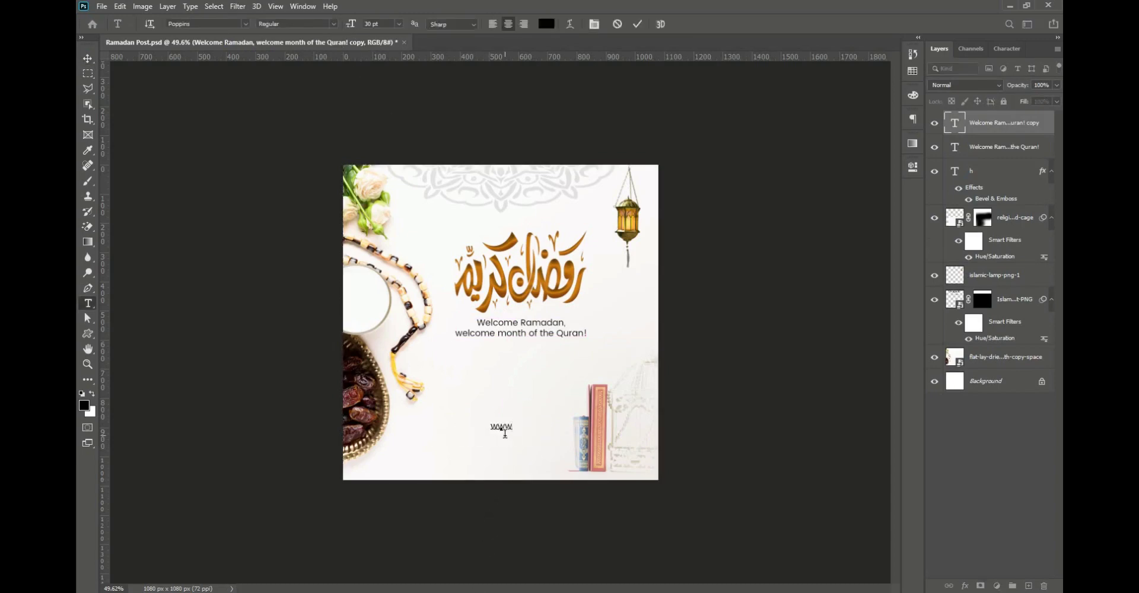
type(".xyz")
type(".com")
left_click(495, 426)
type("abc")
key("ctrl+Return")
Step: Duplicate the web address line just beneath itself
key("v")
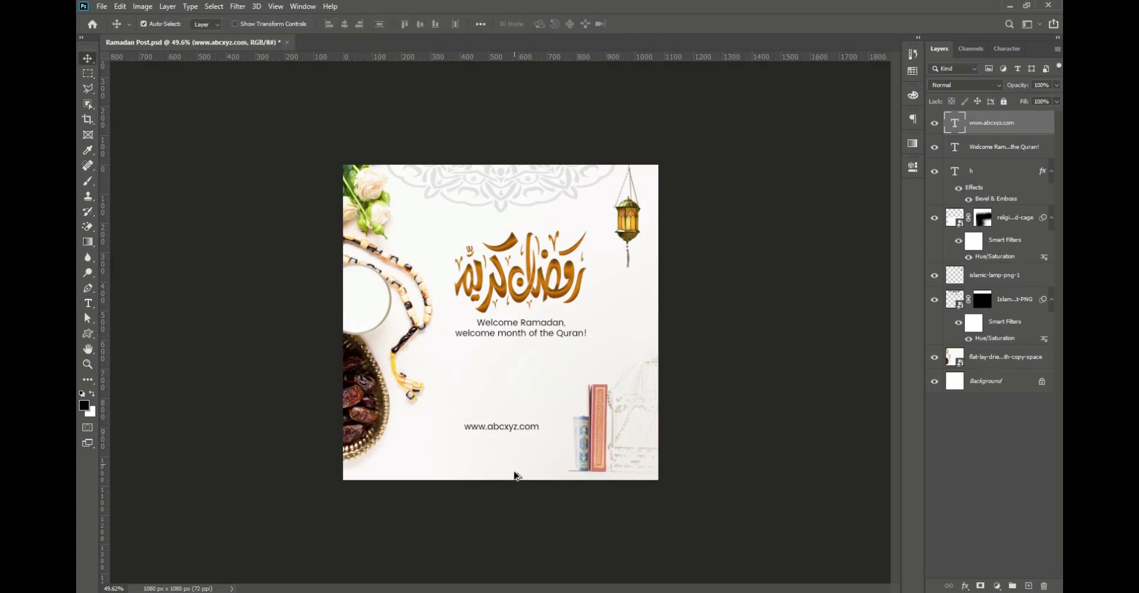
key("ctrl+plus")
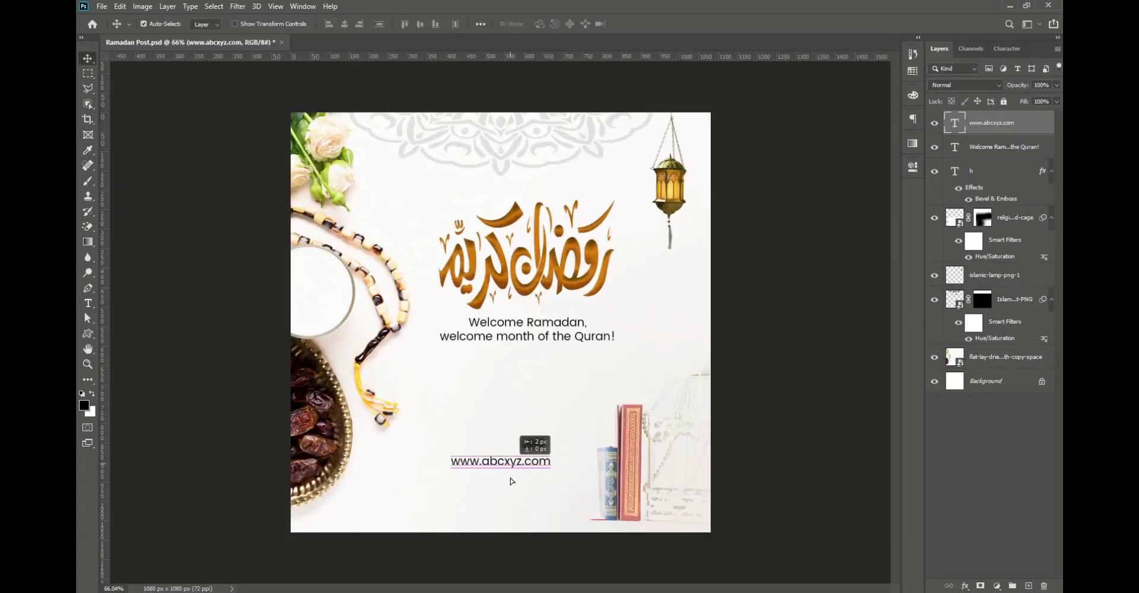
left_click_drag(510, 468, 511, 475)
Step: Replace the copied web address text with the phone number
key("t")
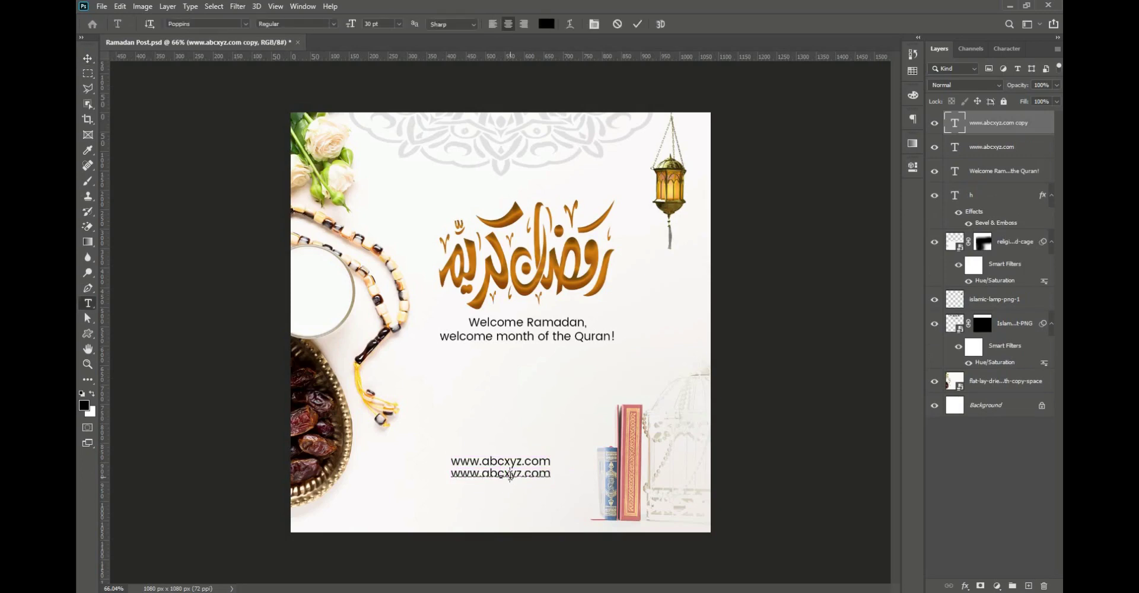
double_click(511, 476)
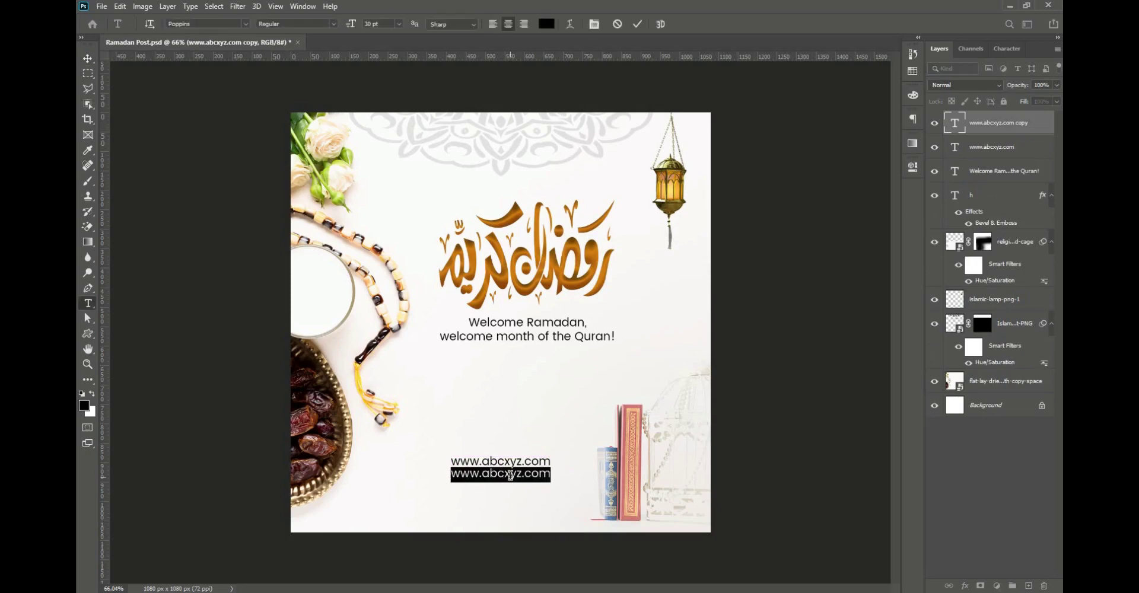
key("BackSpace")
type("+92")
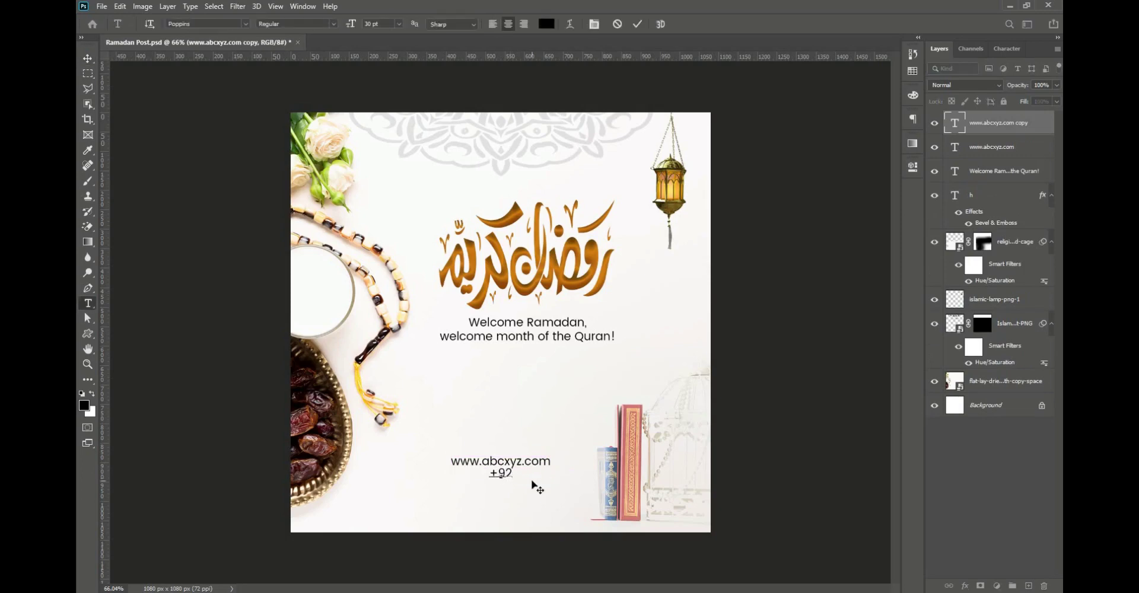
type("3")
type("4")
type("5 6")
type("9")
key("BackSpace")
type("7")
type("89103")
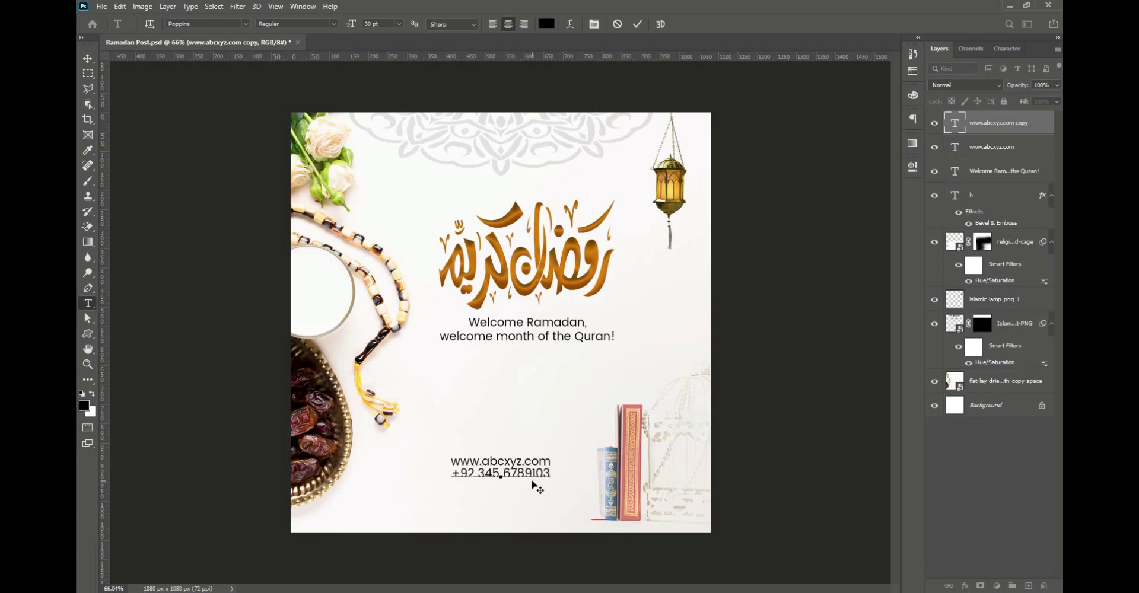
key("ctrl+Return")
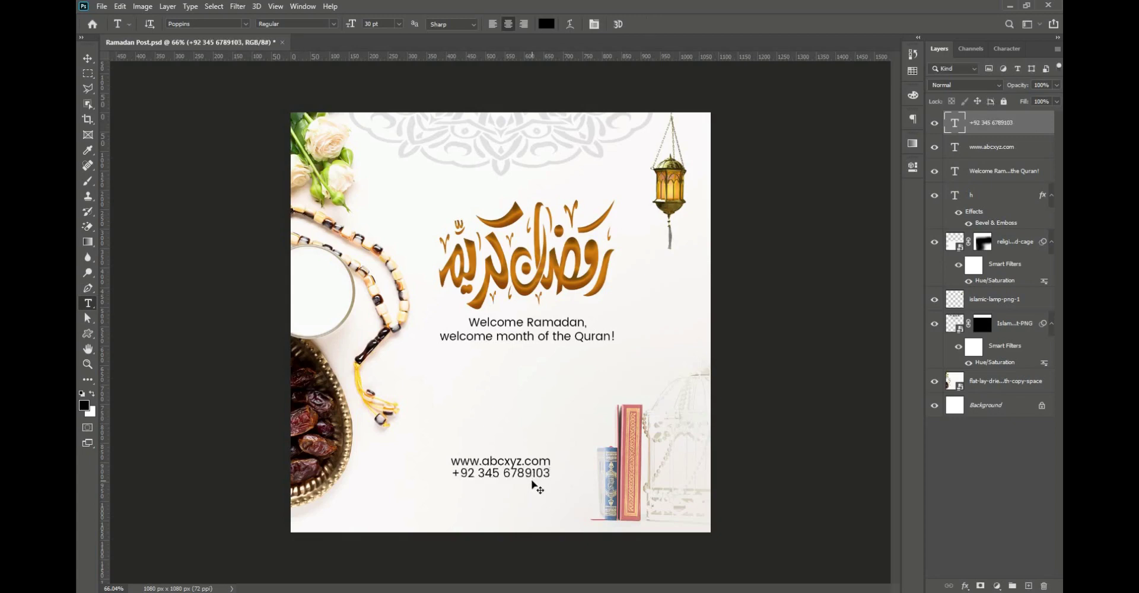
Step: Nudge the phone number down, place the website text beside it, and select both layers
key("v")
key("Down")
key("Down")
key("Down")
key("Down")
key("Down")
key("Down")
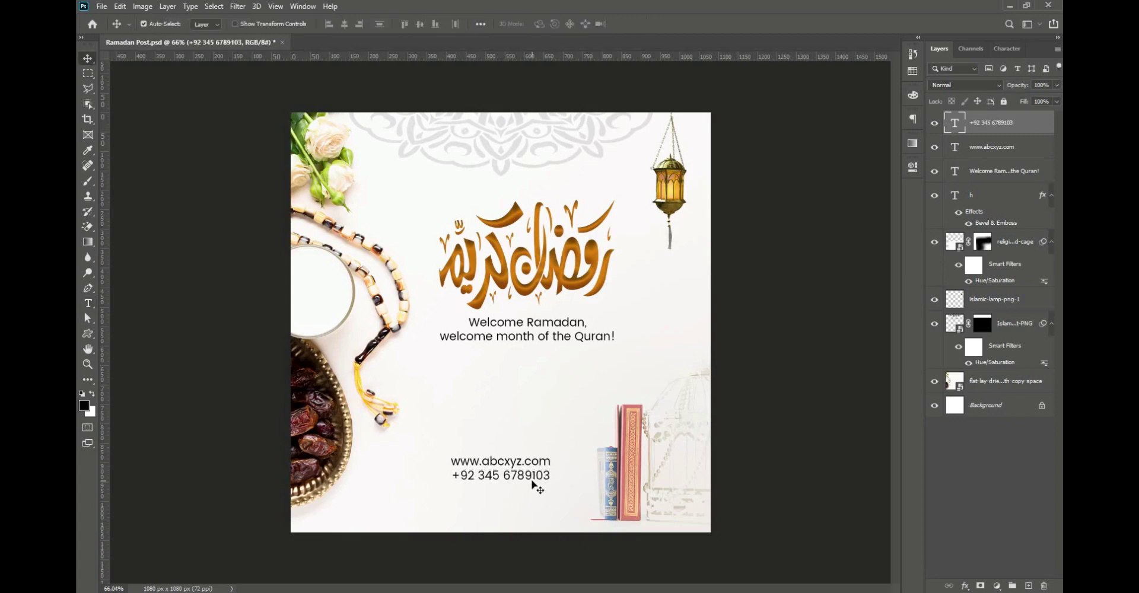
key("Down")
key("Down")
key("Down")
key("Down")
key("Down")
key("Down")
key("Down")
key("Down")
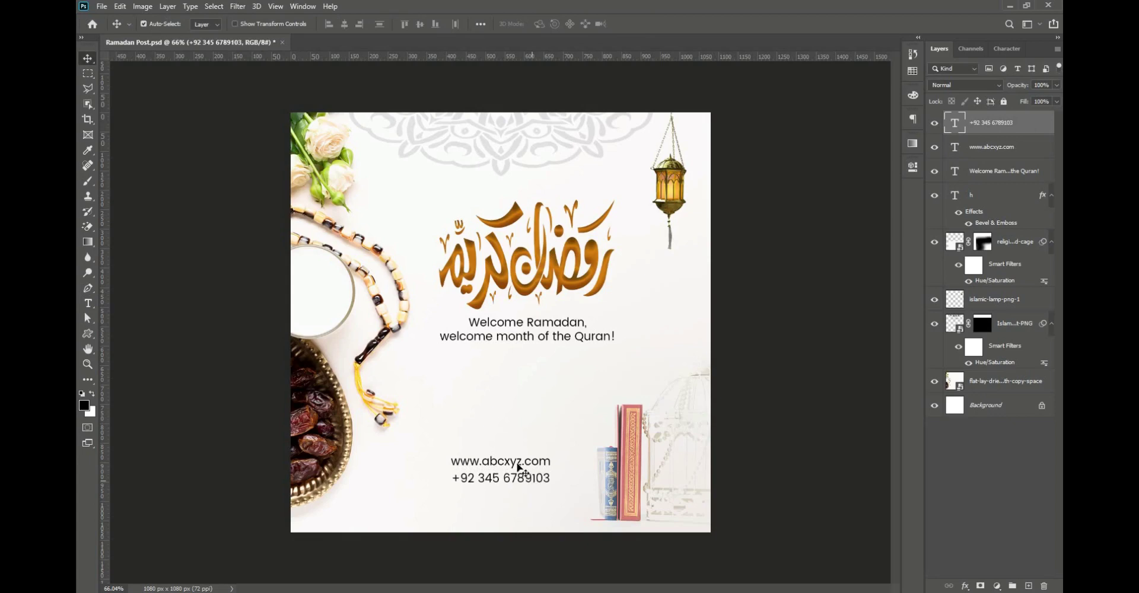
mouse_move(522, 469)
left_mouse_down()
mouse_move(401, 483)
mouse_move(492, 484)
mouse_move(505, 521)
left_mouse_up()
left_click(496, 482, "shift")
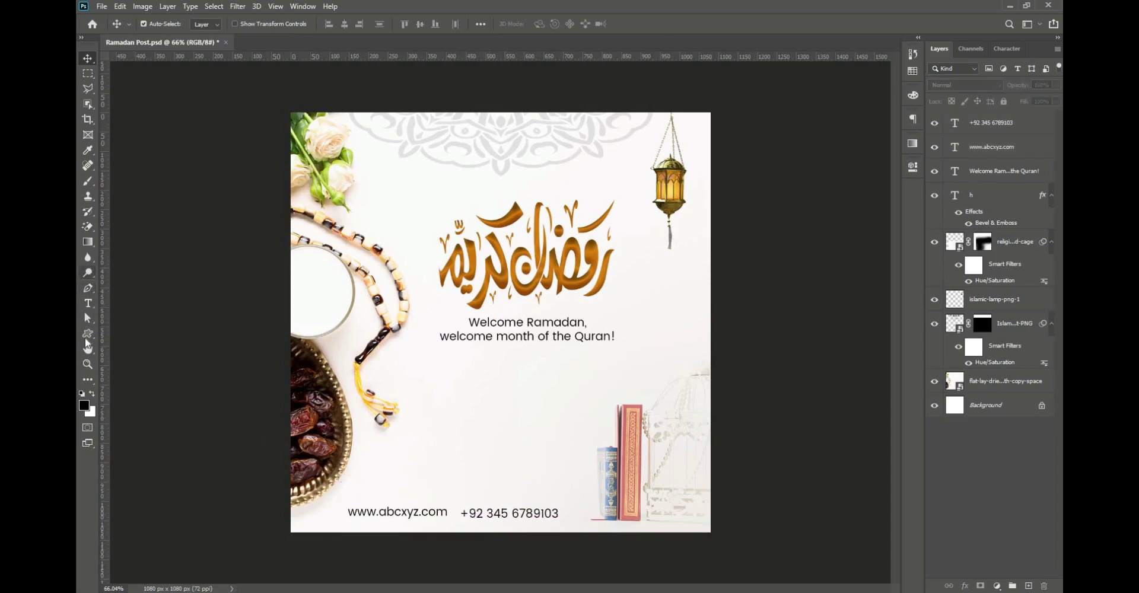
Step: Draw a rectangle strip spanning the bottom of the canvas
left_click(88, 333)
key("shift+u")
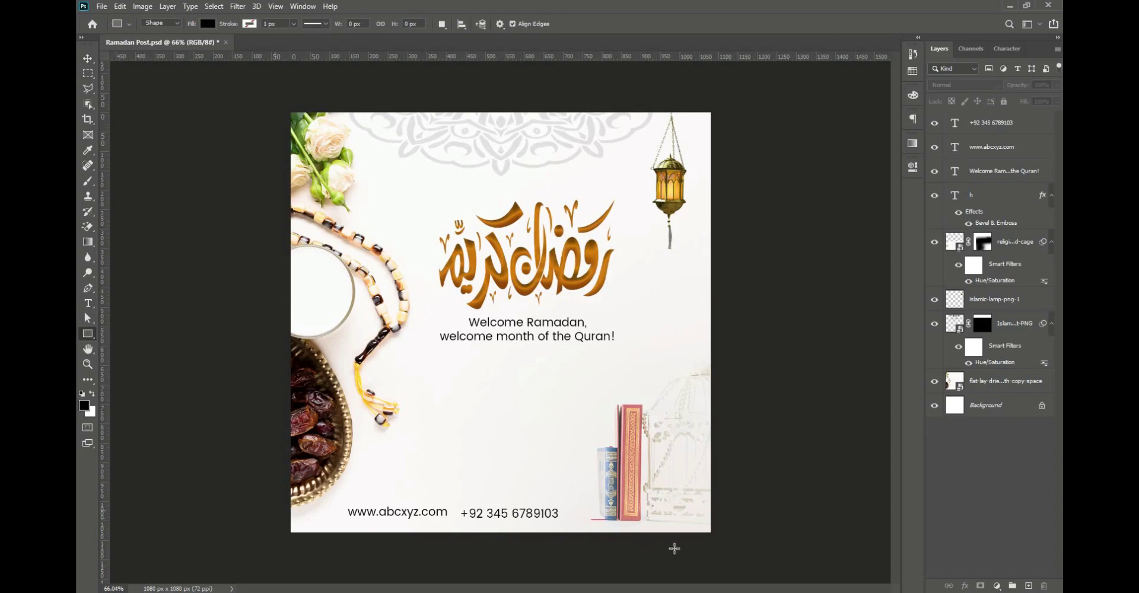
left_click_drag(279, 513, 723, 534)
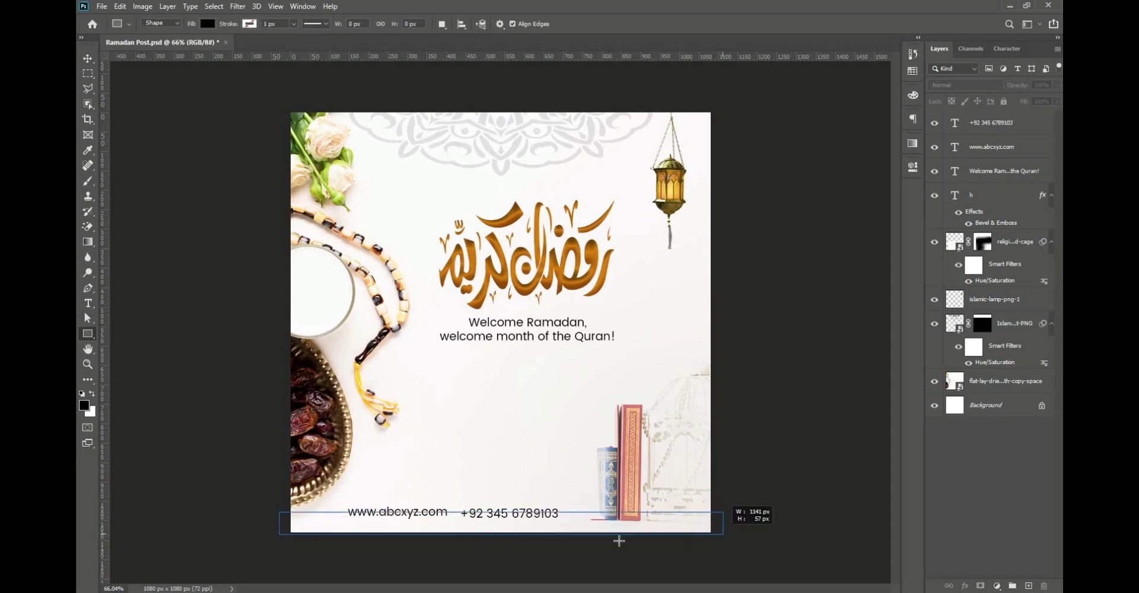
key("v")
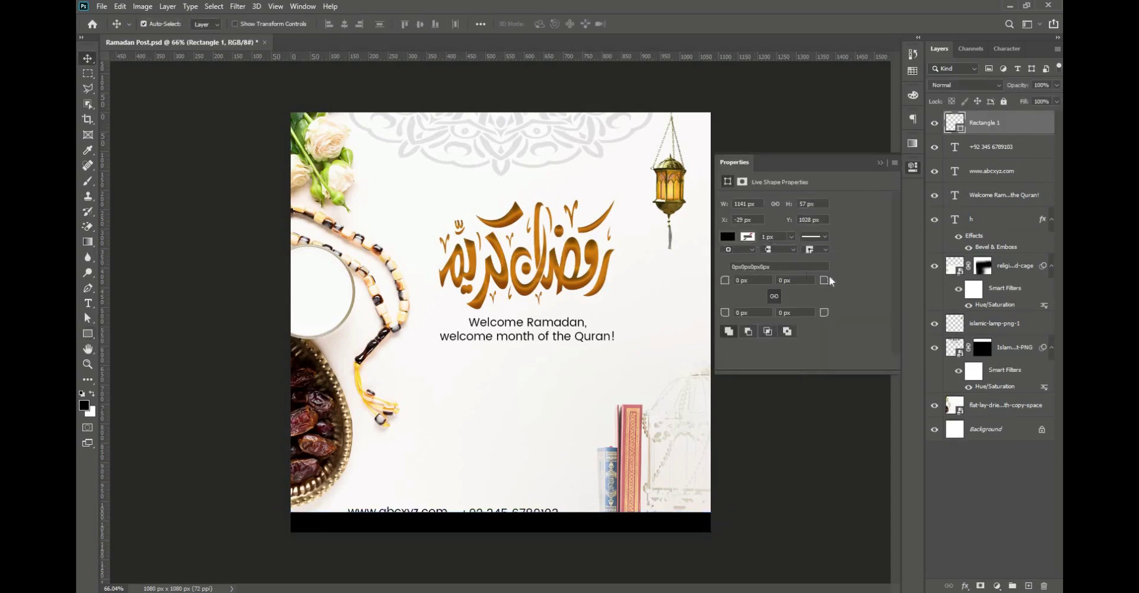
Step: Fill the bar dark brown #4b2d08 and move it below the footer text layers
left_click(728, 236)
left_click(876, 260)
left_click(534, 279)
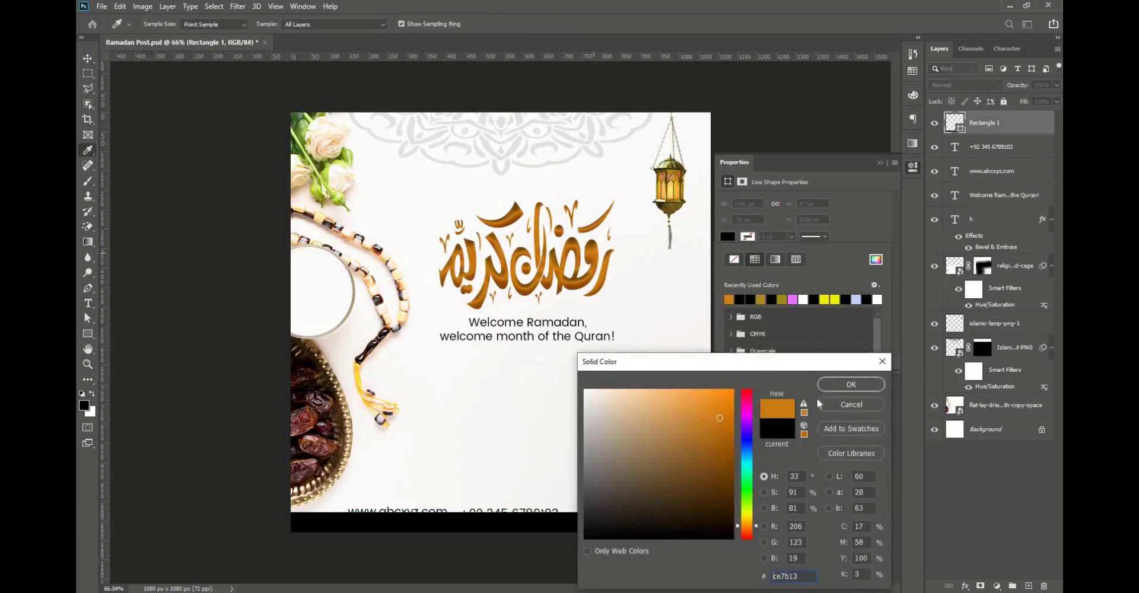
key("Return")
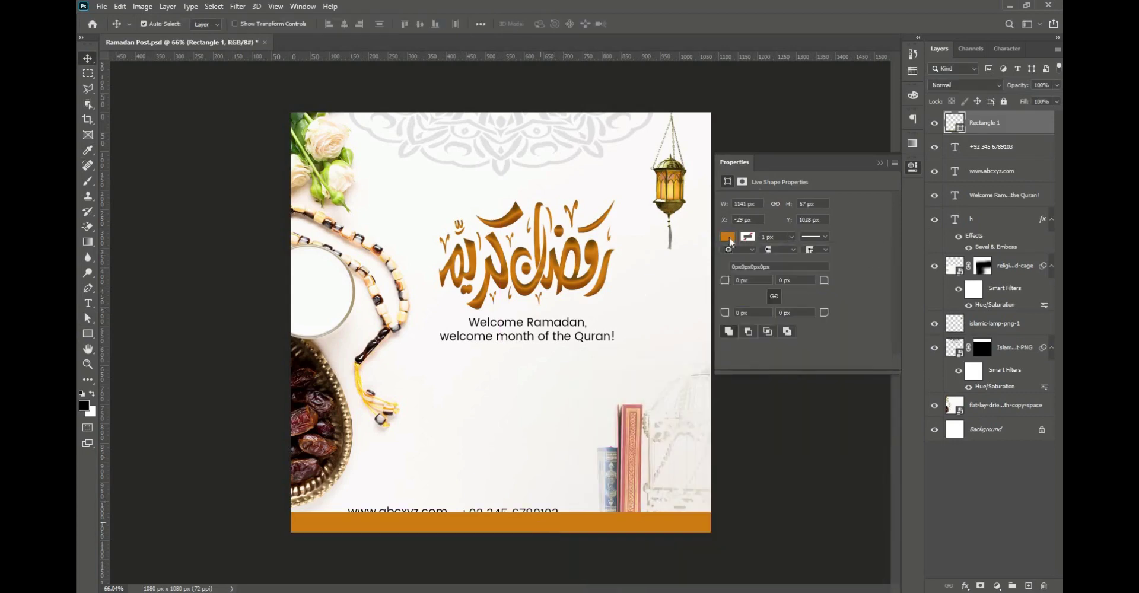
left_click(727, 236)
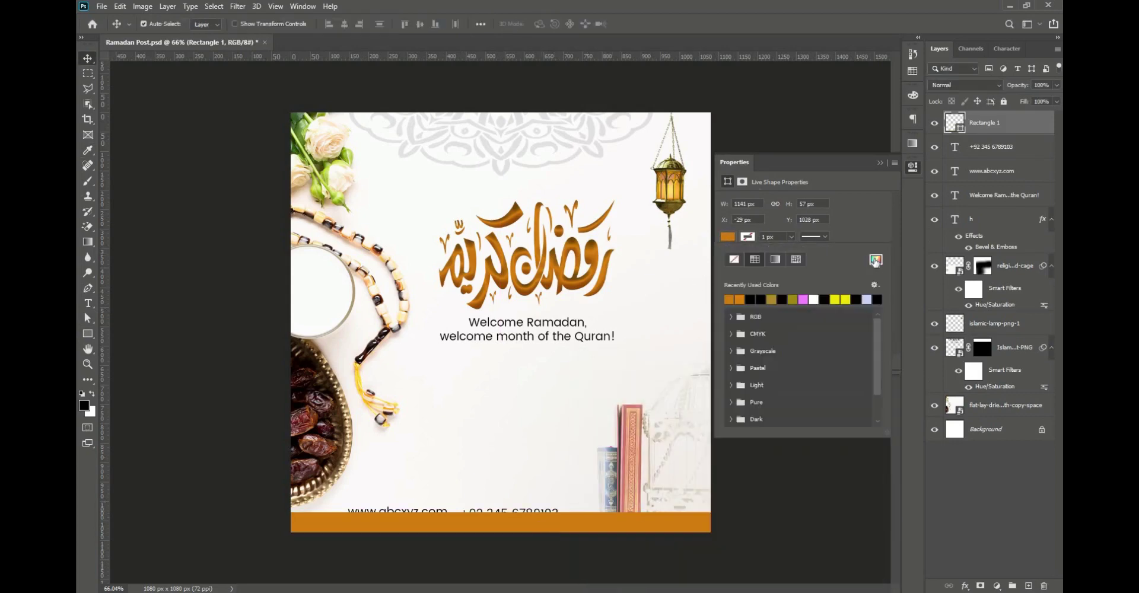
left_click(715, 495)
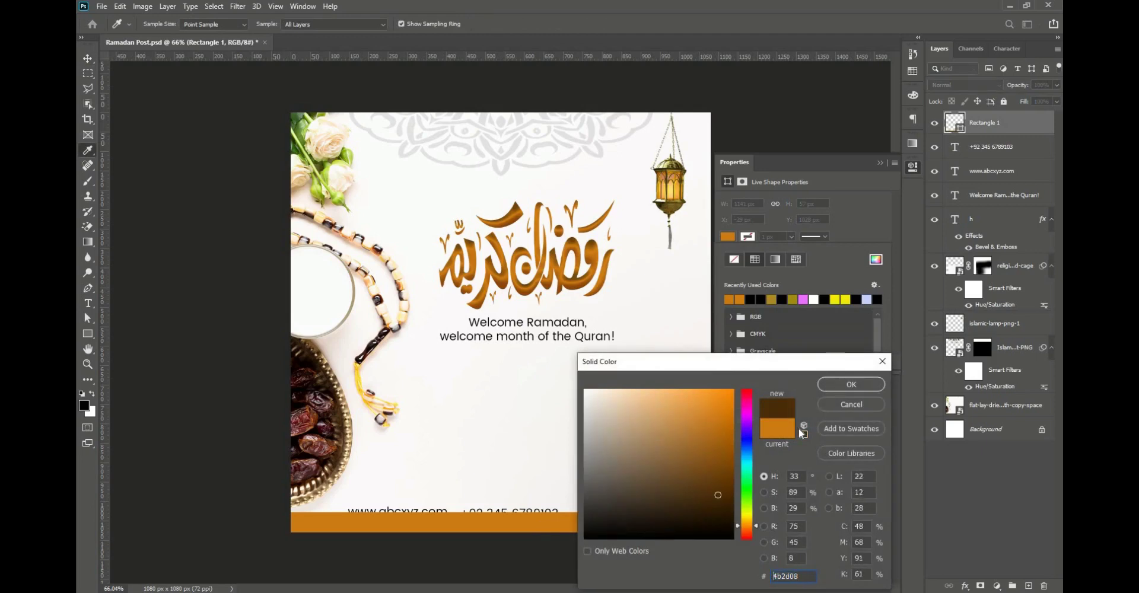
left_click(852, 385)
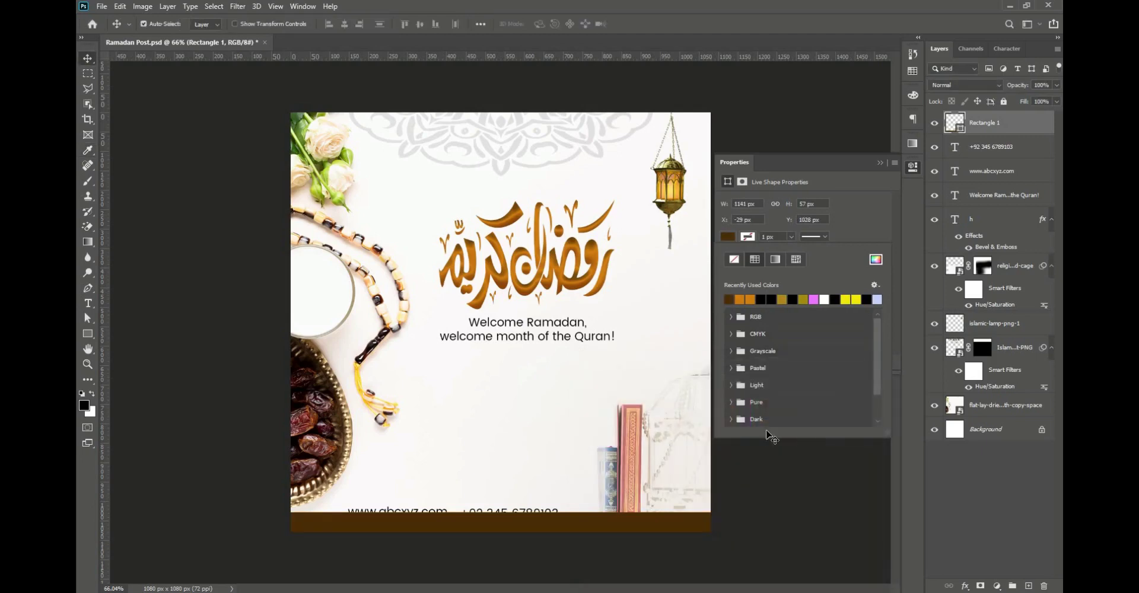
key("Escape")
key("ctrl+bracketleft")
key("ctrl+bracketleft")
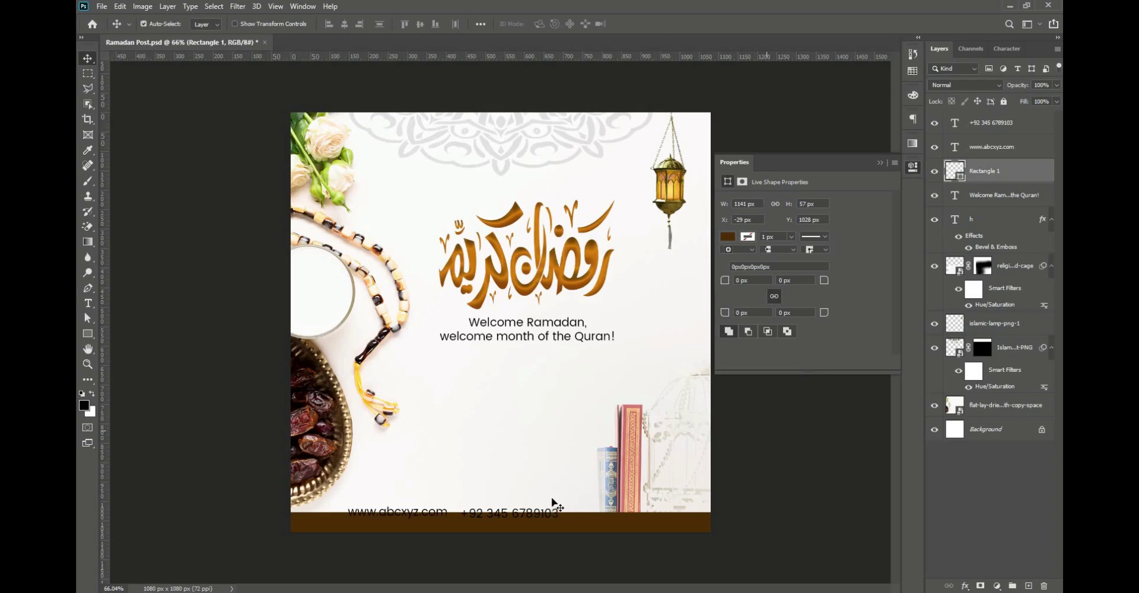
Step: Centre the website text on the canvas, then remove the address text from its layer
mouse_move(587, 529)
left_mouse_down()
mouse_move(465, 528)
mouse_move(515, 539)
left_mouse_up()
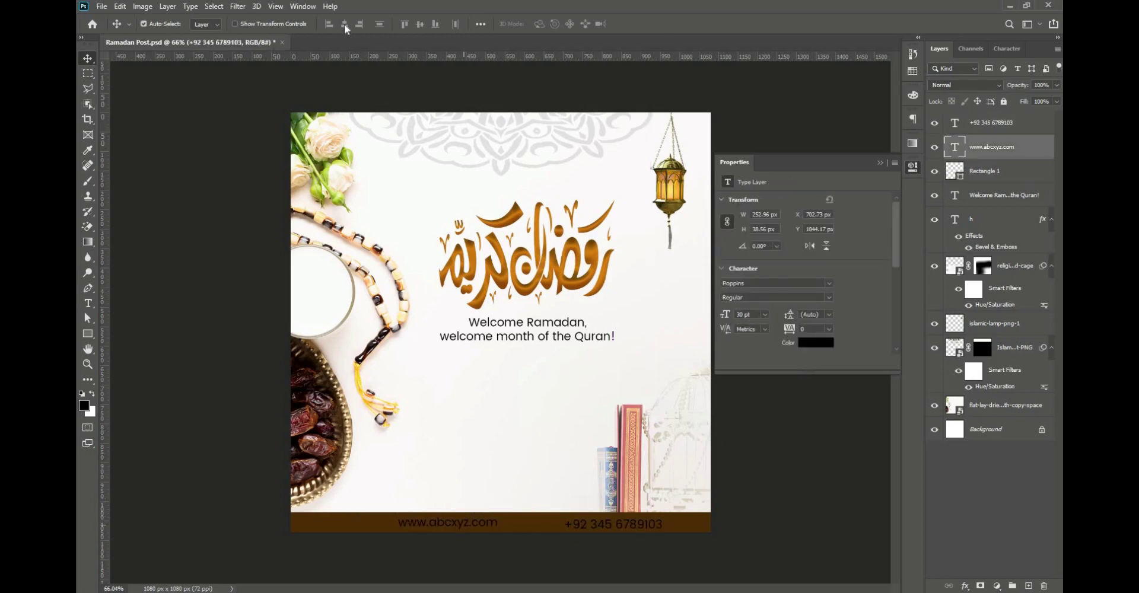
key("ctrl+a")
left_click(345, 24)
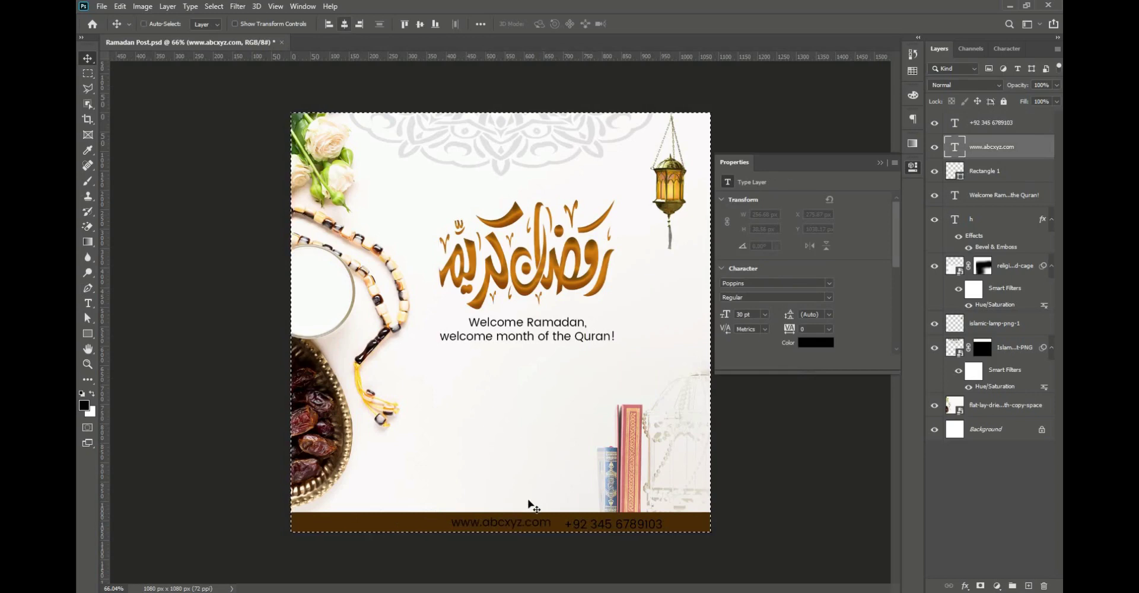
key("ctrl+d")
double_click(505, 522)
key("ctrl+c")
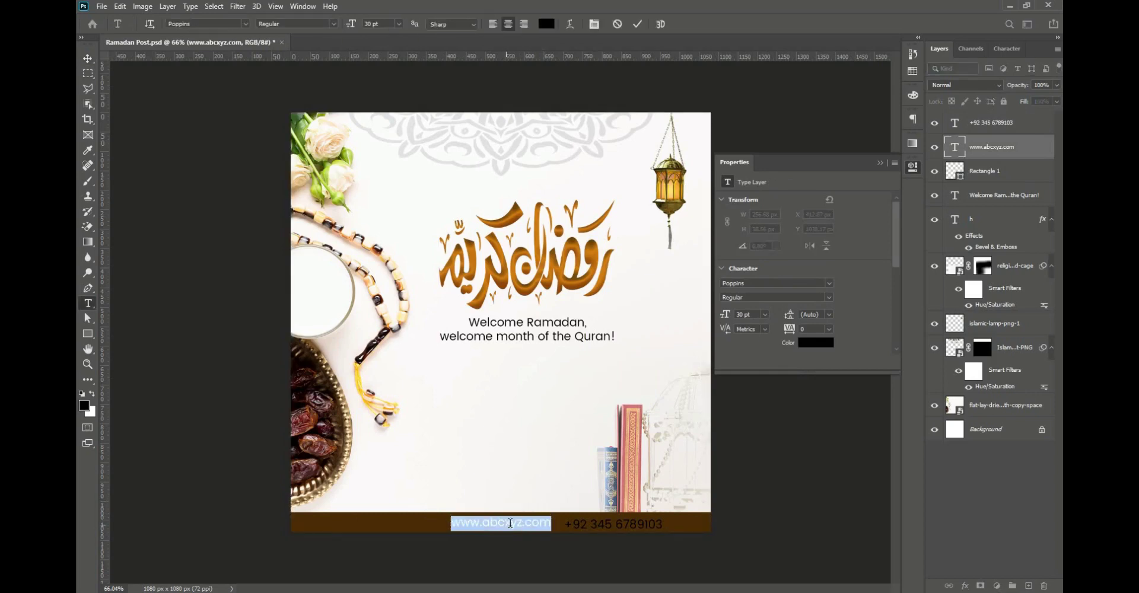
key("BackSpace")
key("ctrl+Return")
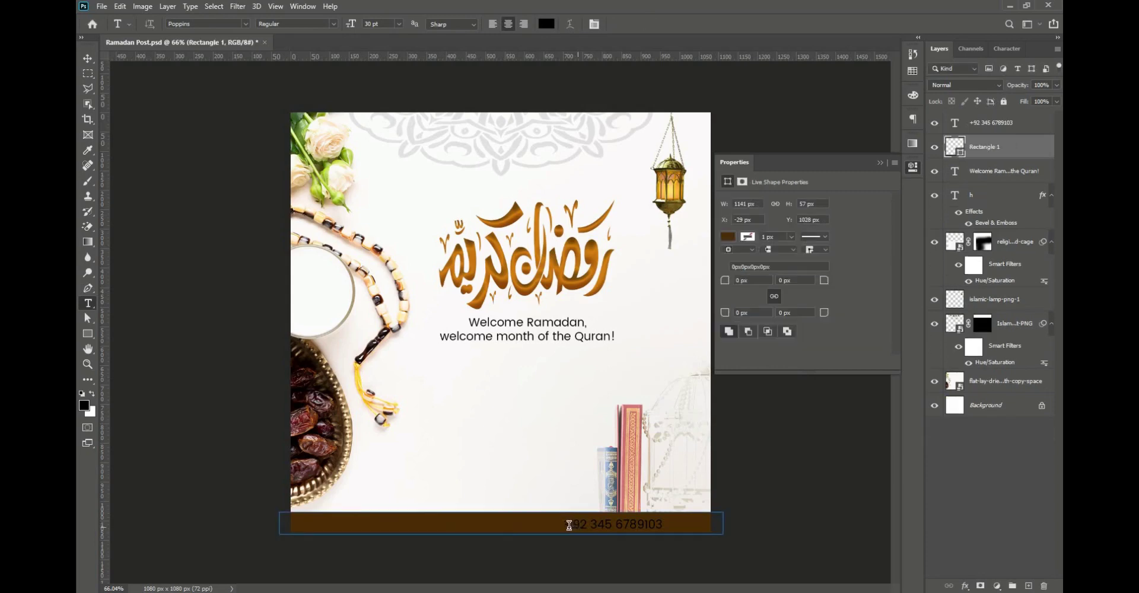
Step: Paste the address before the phone number on one line and centre it horizontally
left_click(569, 525)
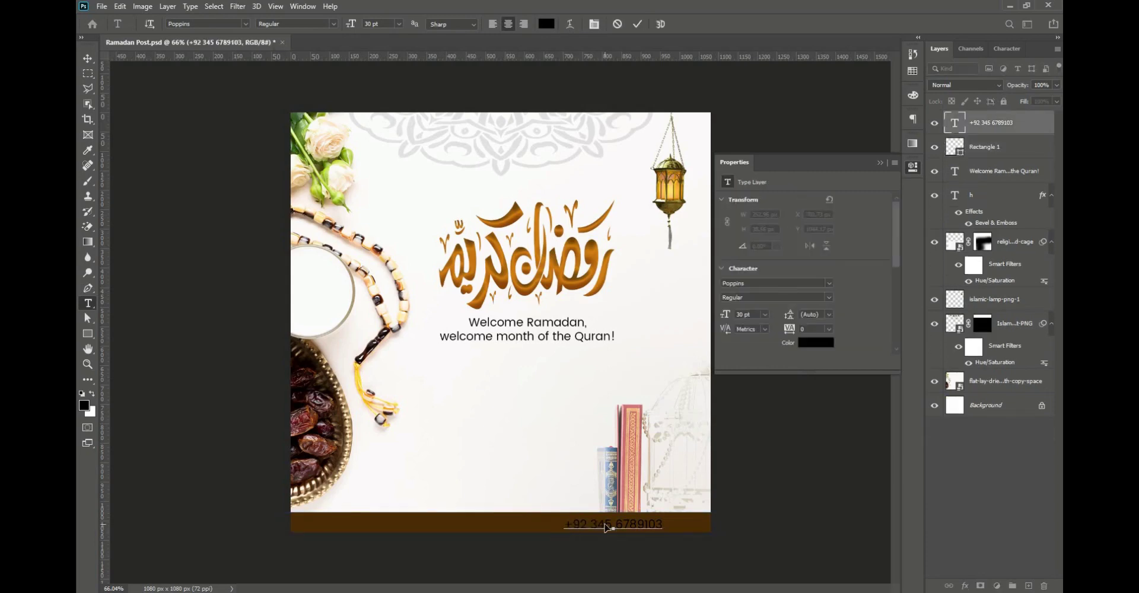
key("ctrl+v")
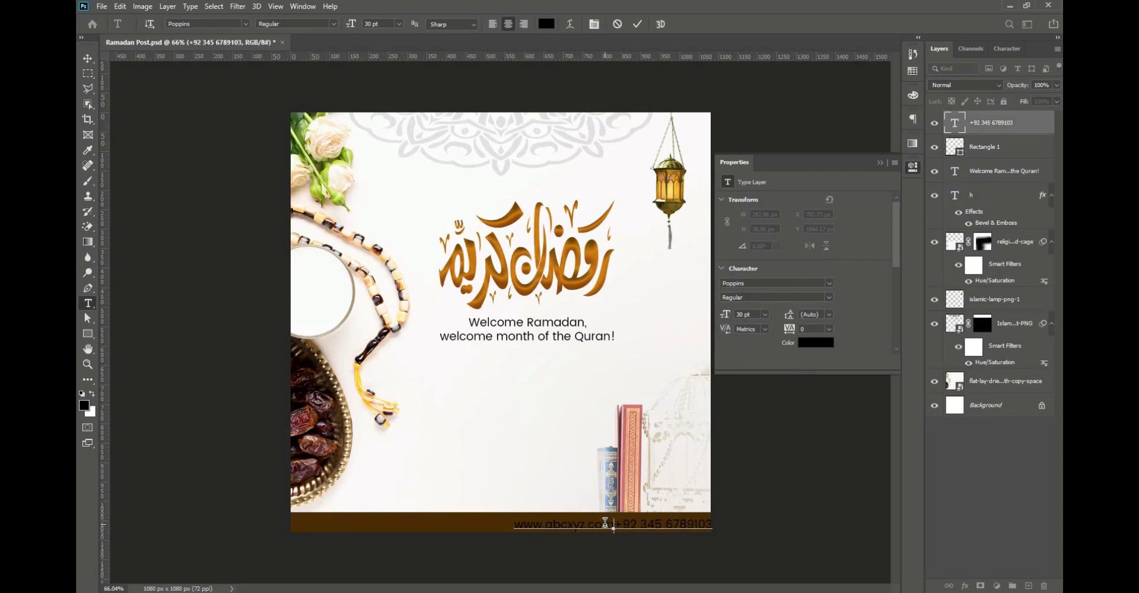
key("Return")
key("BackSpace")
key("BackSpace")
key("ctrl+Return")
key("v")
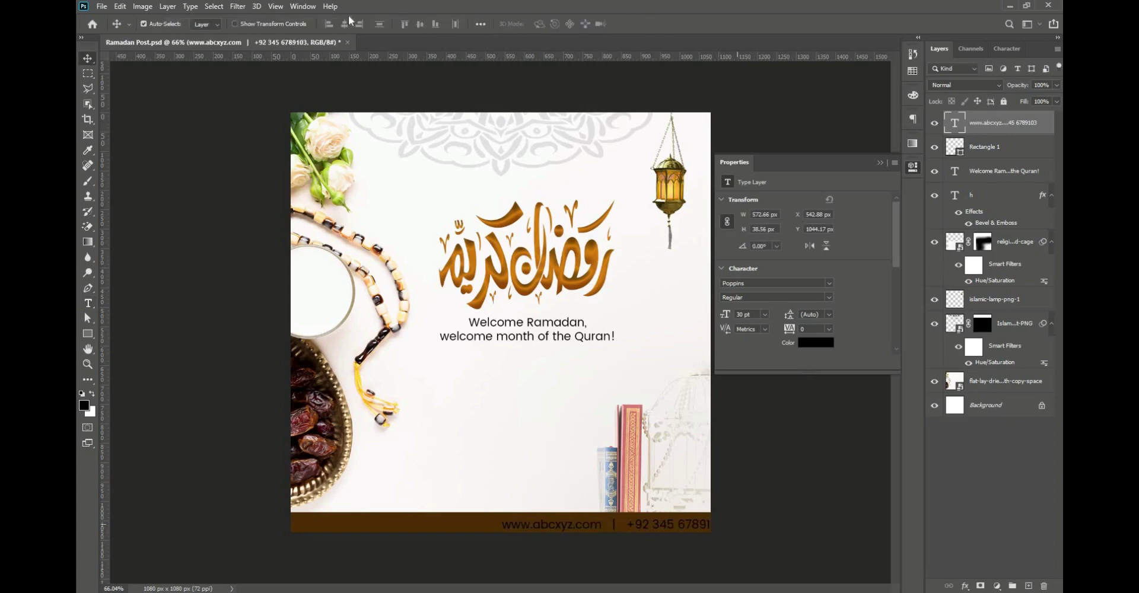
left_click(346, 24)
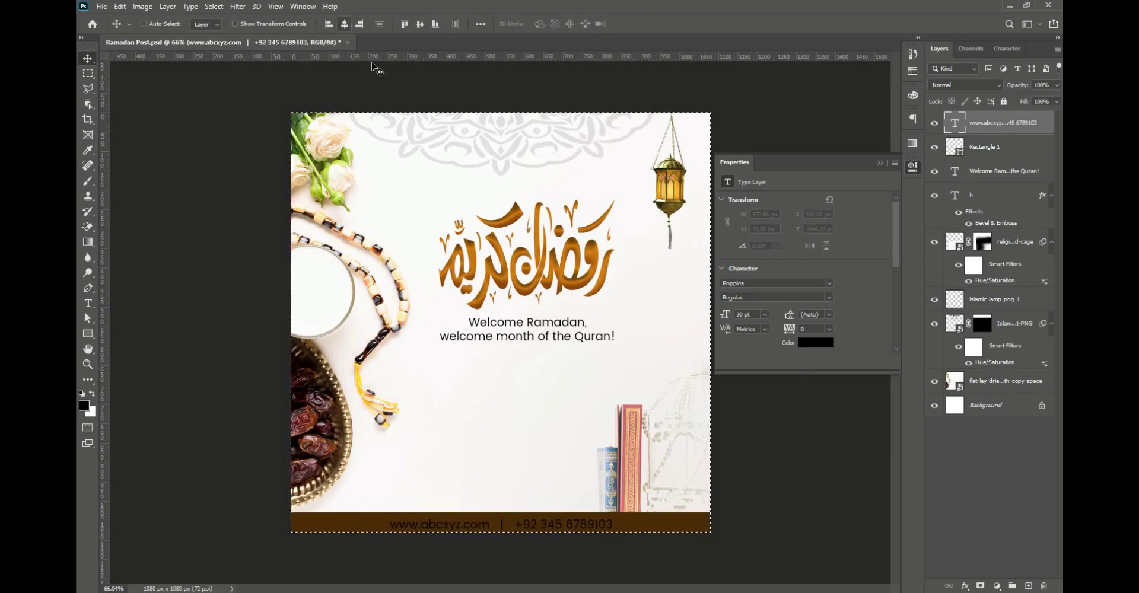
key("ctrl+d")
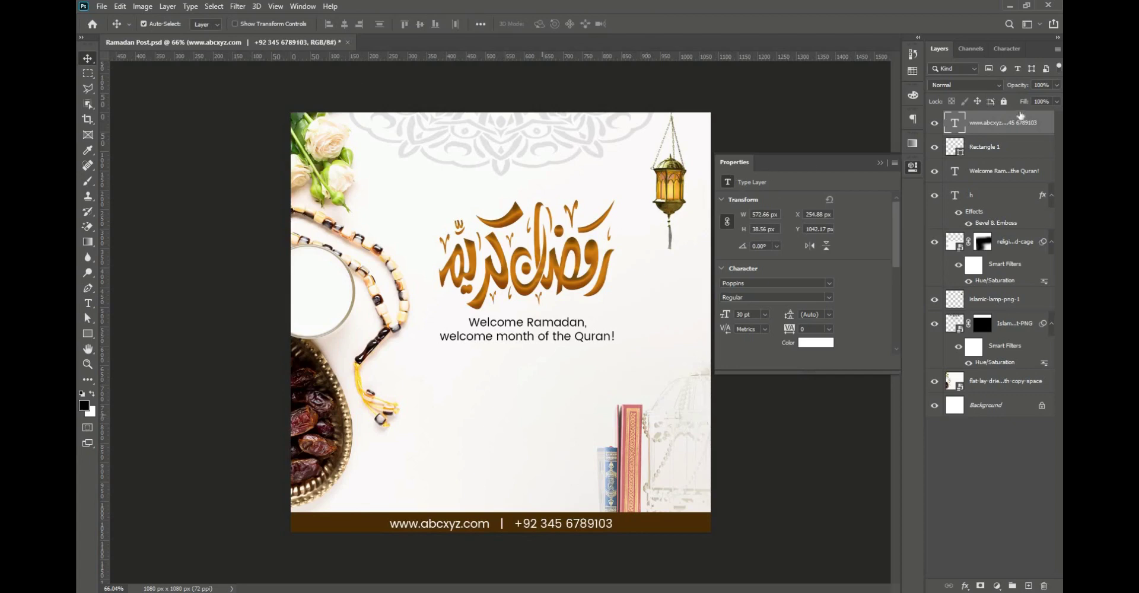
Step: Set the footer text tracking to 100 and nudge it slightly left and up
left_click(1007, 49)
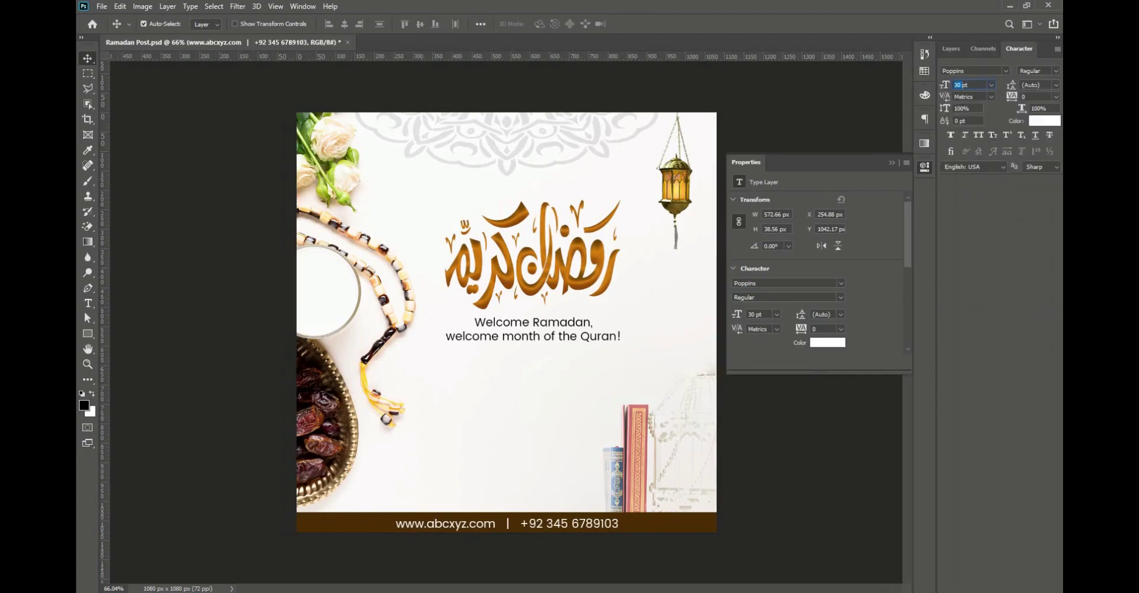
type("100")
key("Return")
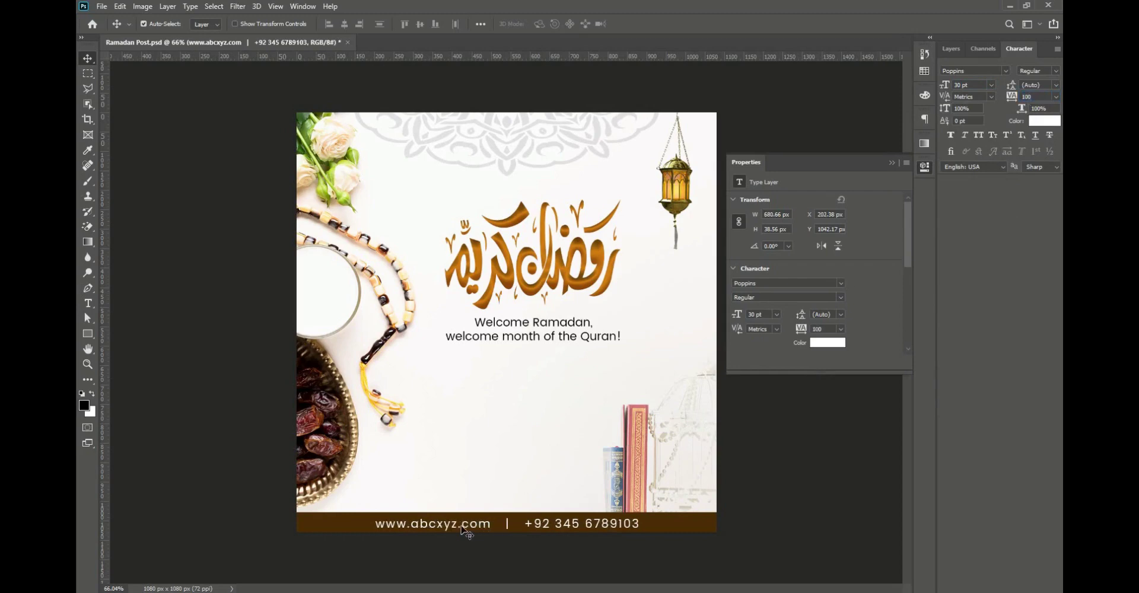
key("Left")
key("Left")
key("Left")
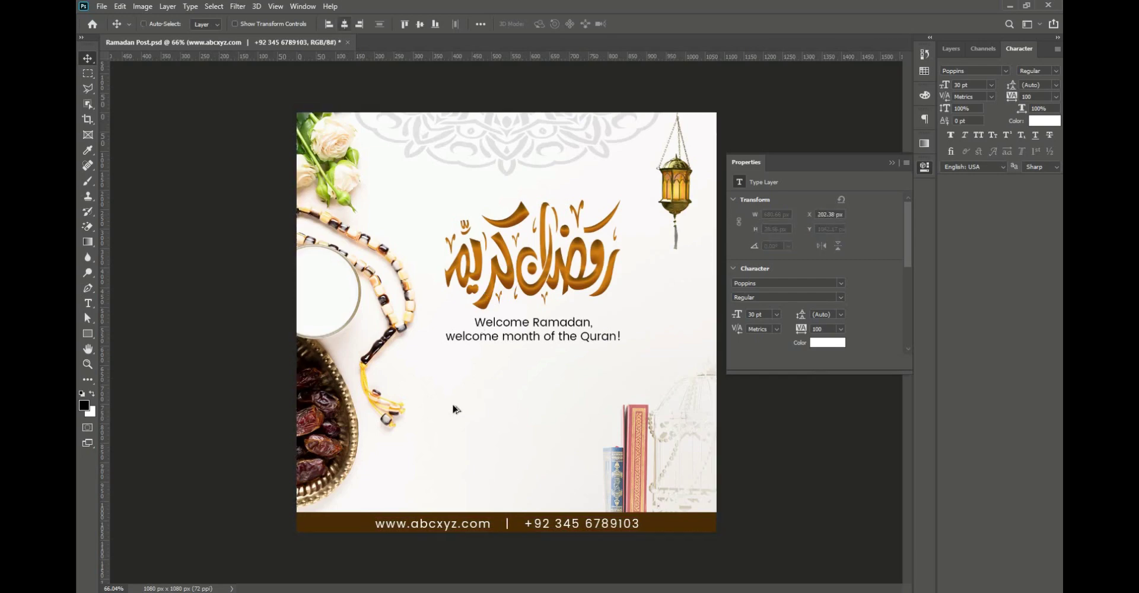
key("ctrl+minus")
key("ctrl+minus")
key("ctrl+plus")
key("ctrl+plus")
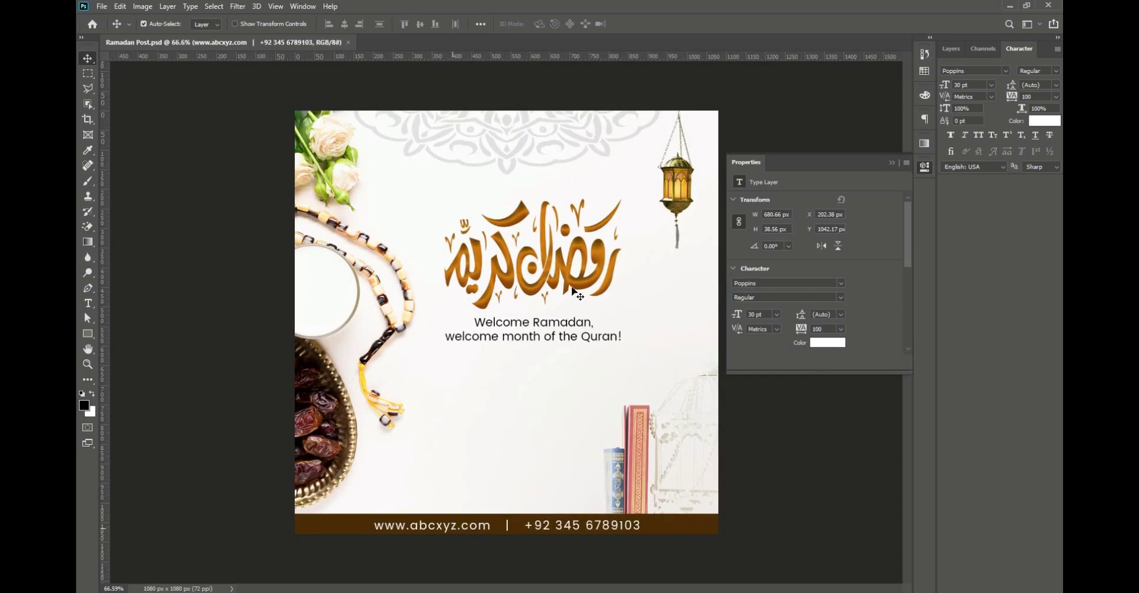
key("Up")
key("Up")
Step: Move the calligraphy and welcome quote lower, and drag a copy of the quote further down
left_click(552, 309)
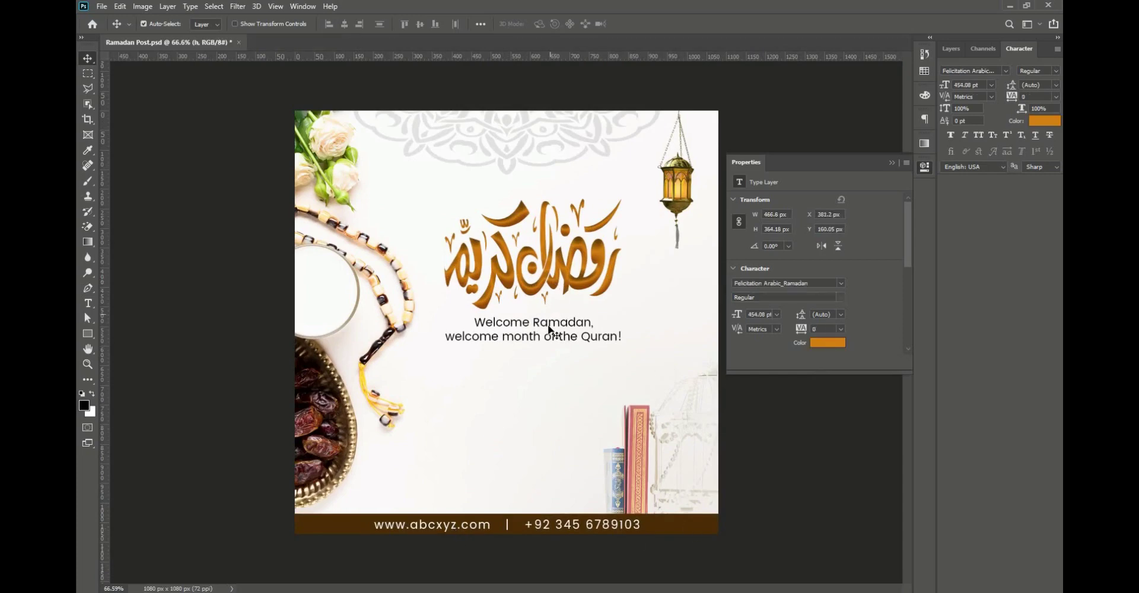
left_click(550, 329, "shift")
key("shift+Down")
key("shift+Down")
key("shift+Down")
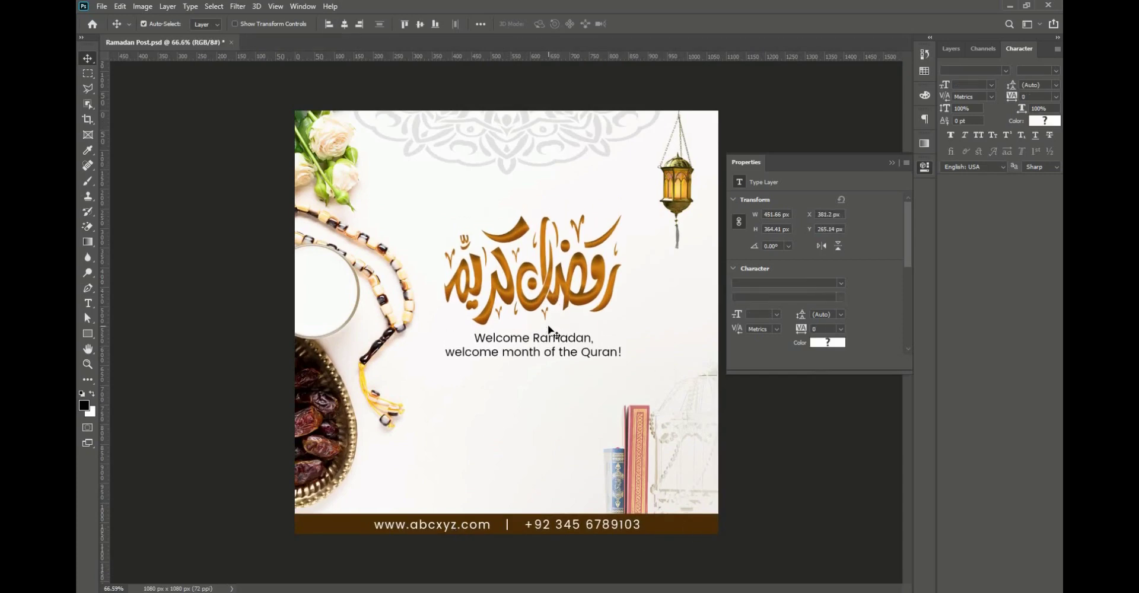
key("Left")
scroll(248, 433, "down", 3)
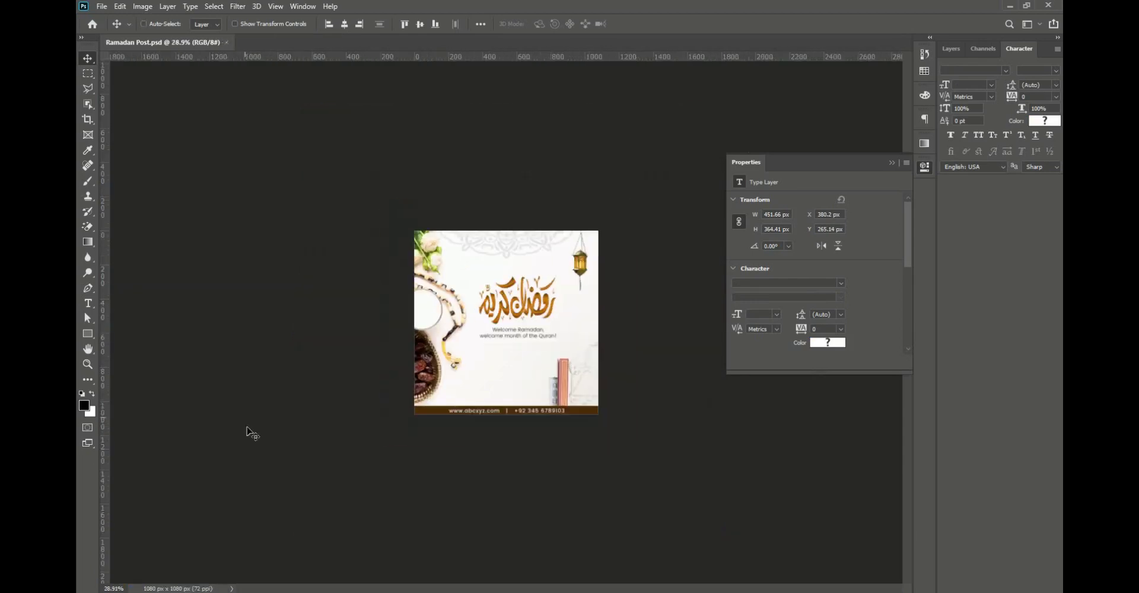
key("ctrl+0")
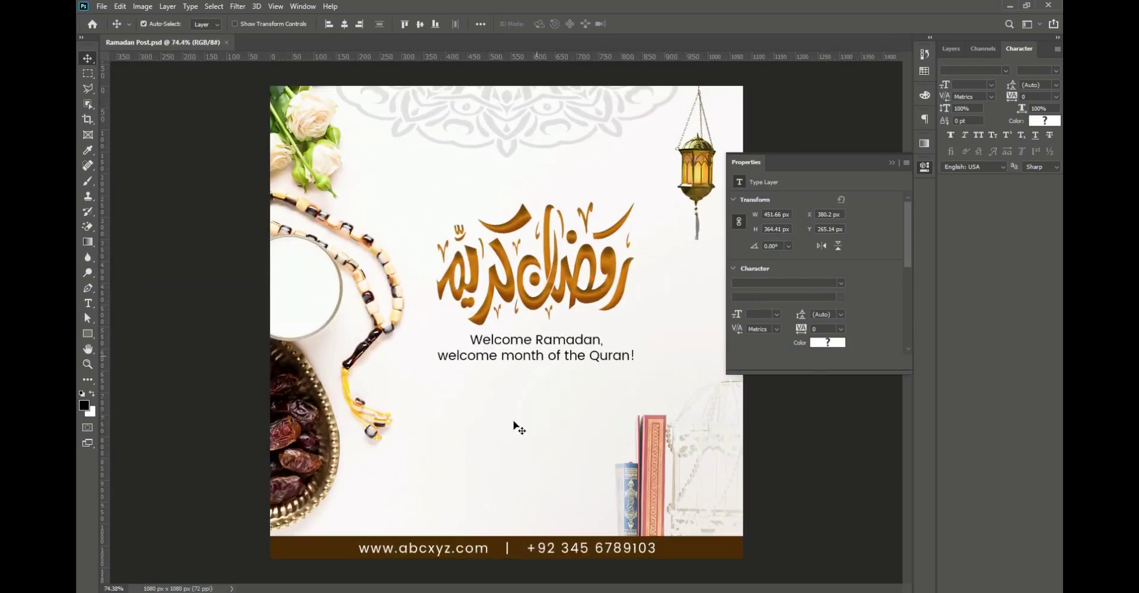
left_click_drag(514, 422, 474, 510)
Step: Browse the Happy Ramadan Kareem Quotes page in Chrome for the family wish, then return to Photoshop
key("alt+Tab")
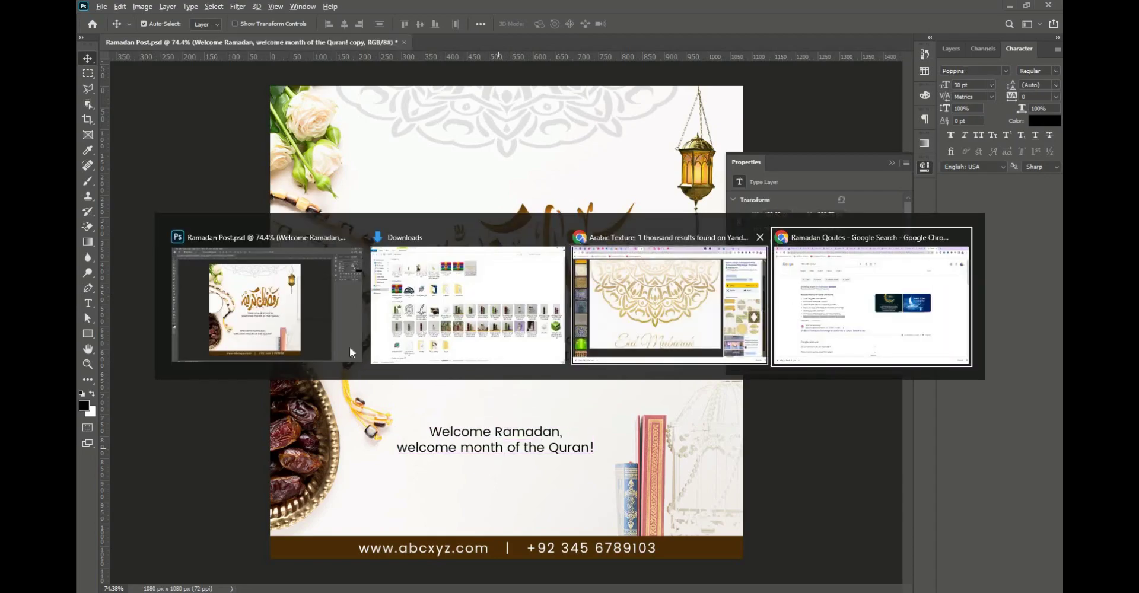
left_click(295, 360)
scroll(291, 403, "down", 5)
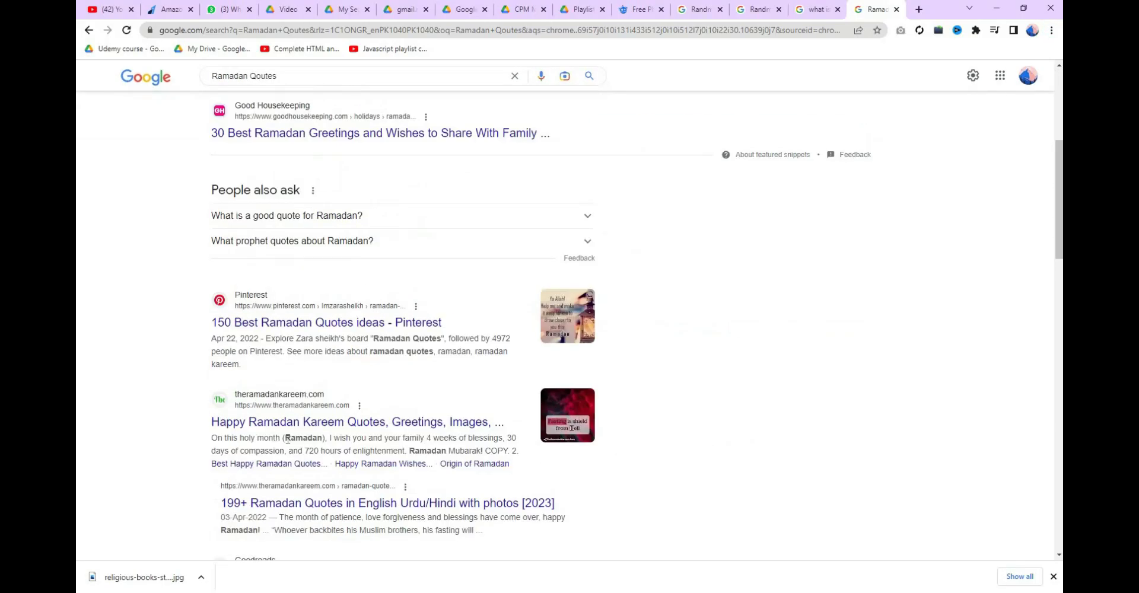
left_click(289, 428)
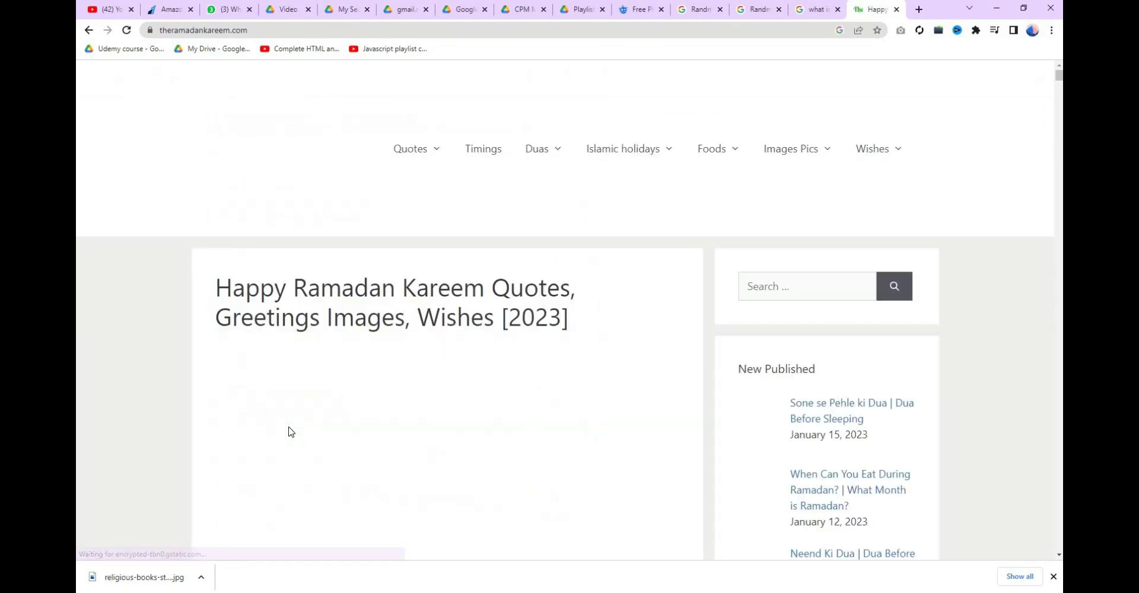
scroll(213, 320, "down", 5)
scroll(216, 323, "down", 2)
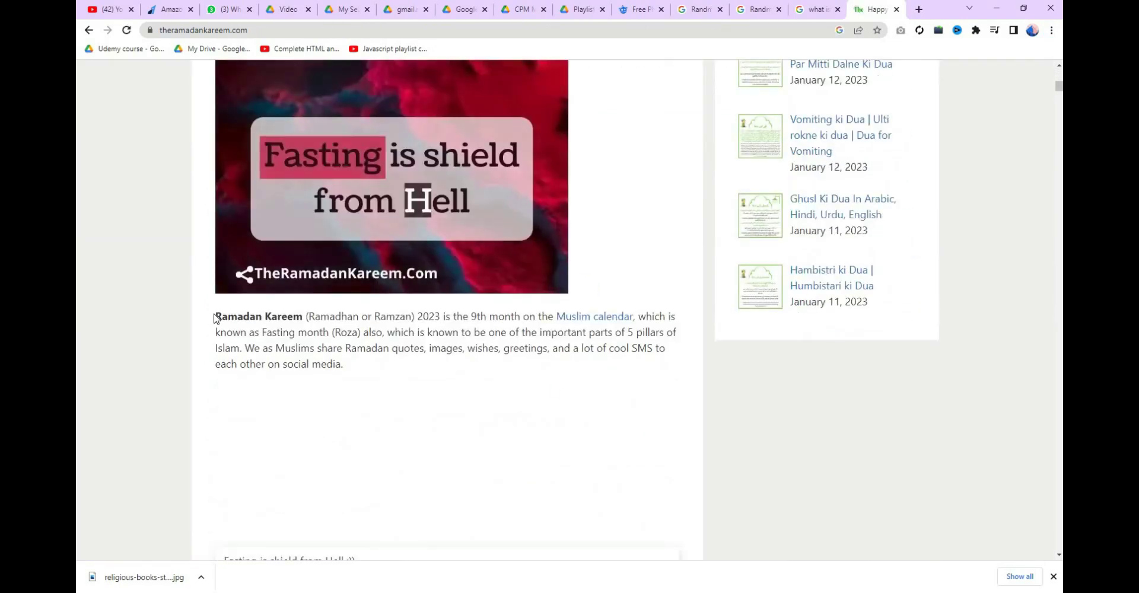
scroll(215, 318, "down", 2)
scroll(214, 318, "down", 4)
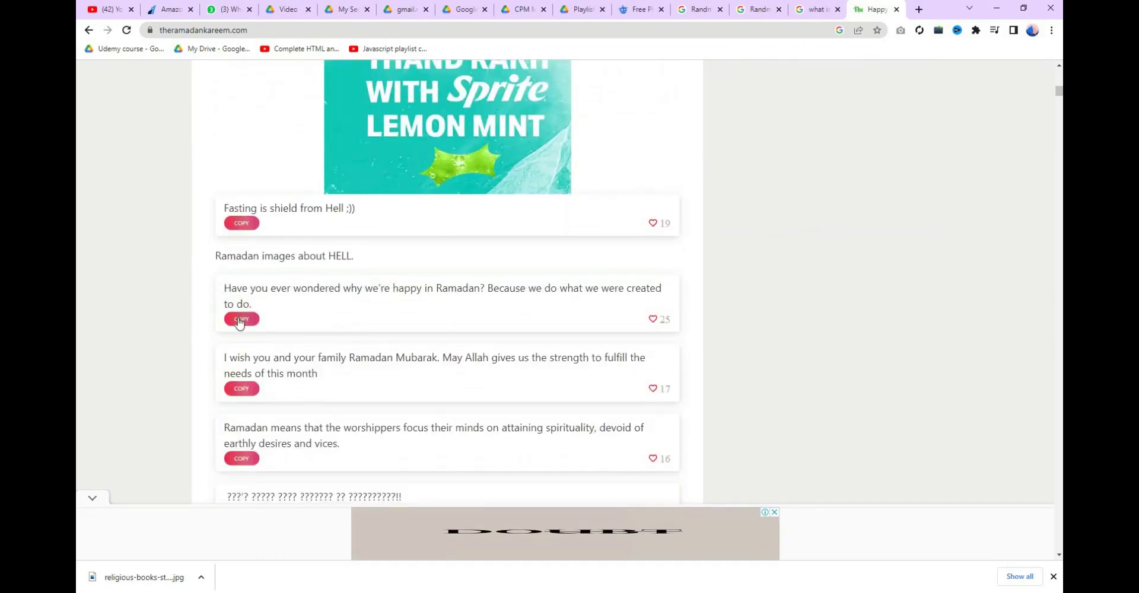
scroll(391, 316, "down", 1)
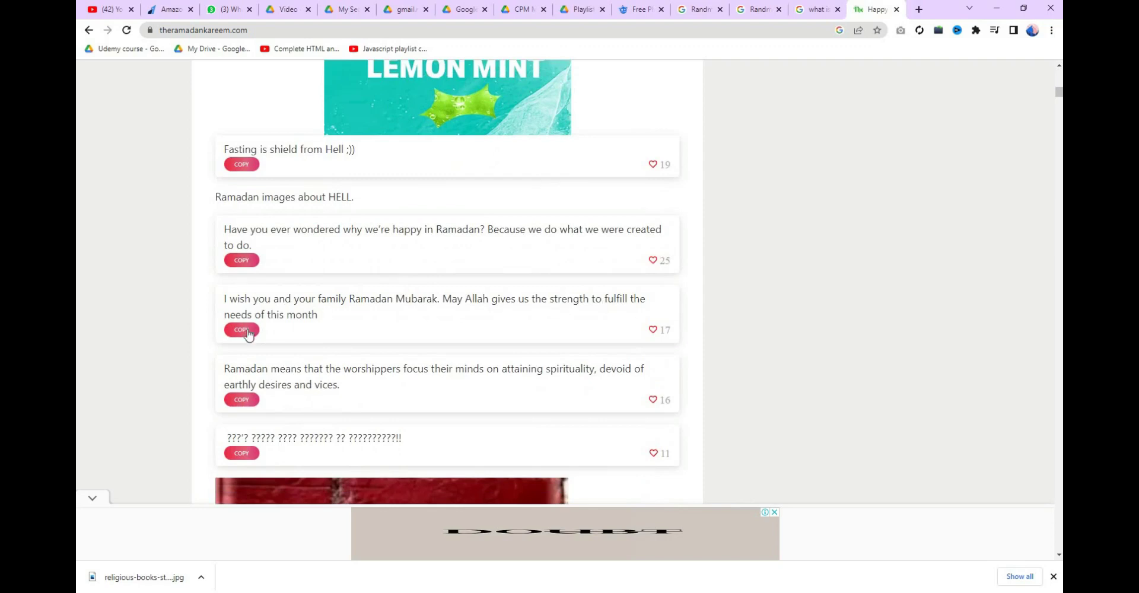
key("alt+Tab")
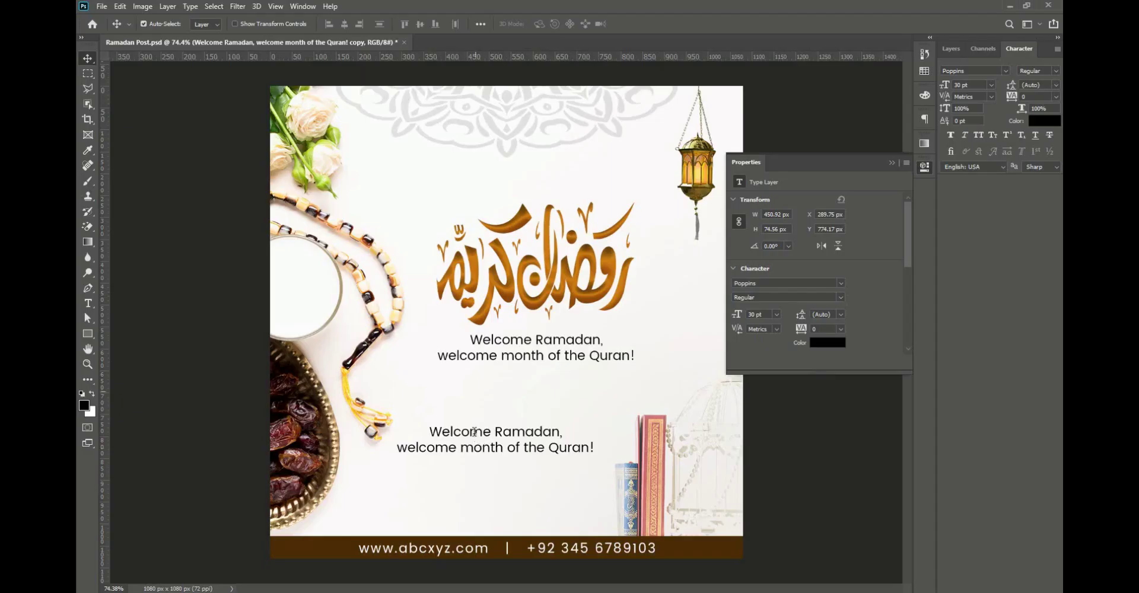
Step: Paste 'I wish you and your family Ramadan Mubarak.' into the duplicate, split into four lines
double_click(475, 437)
key("ctrl+v")
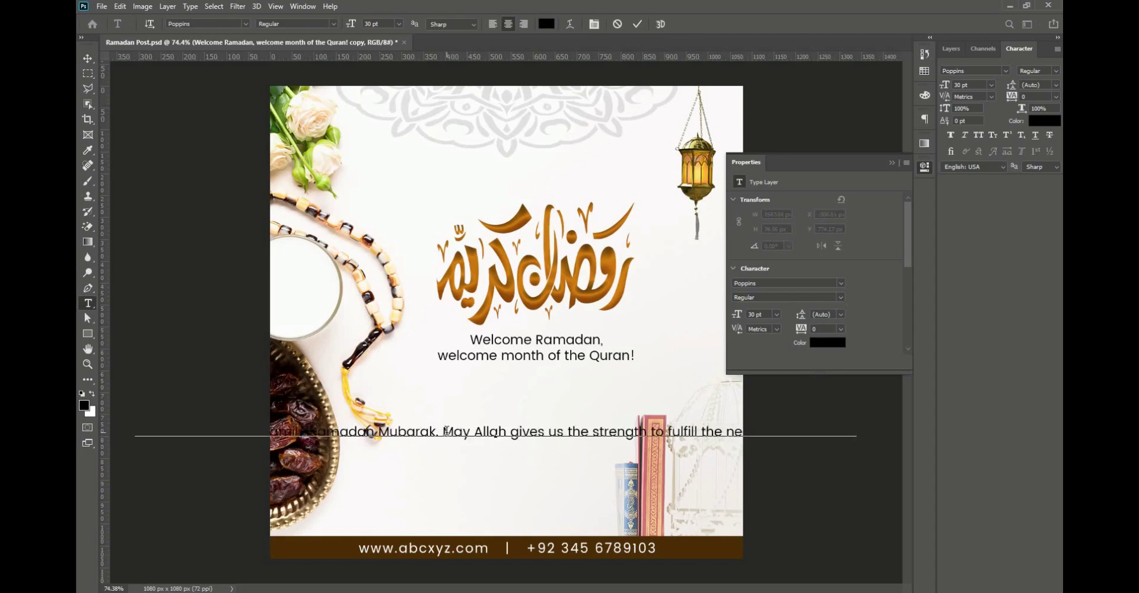
left_click(444, 431)
key("Return")
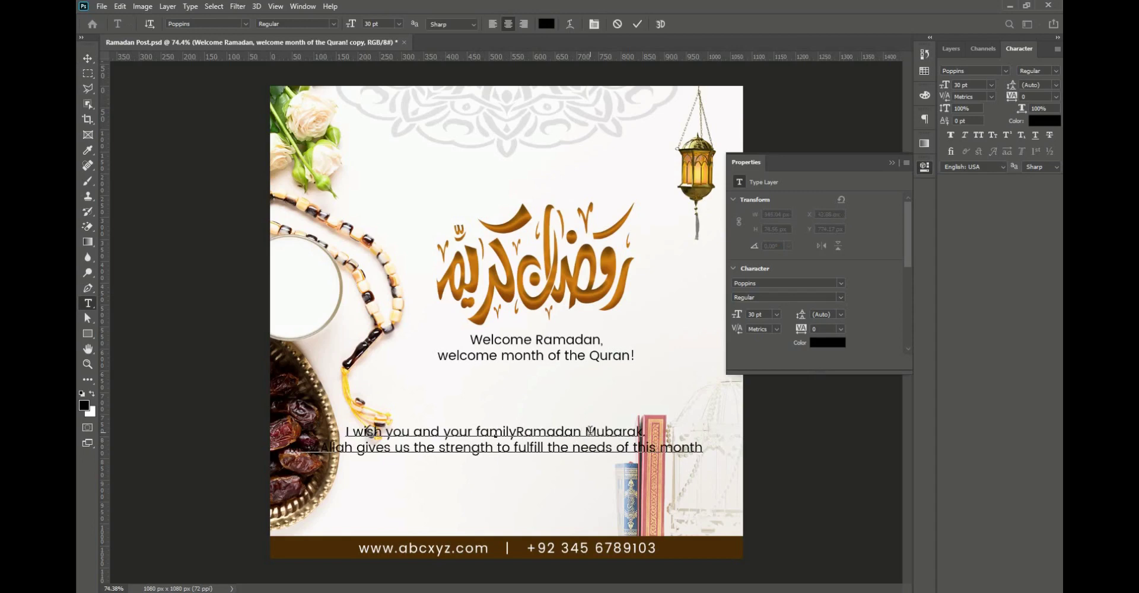
key("Return")
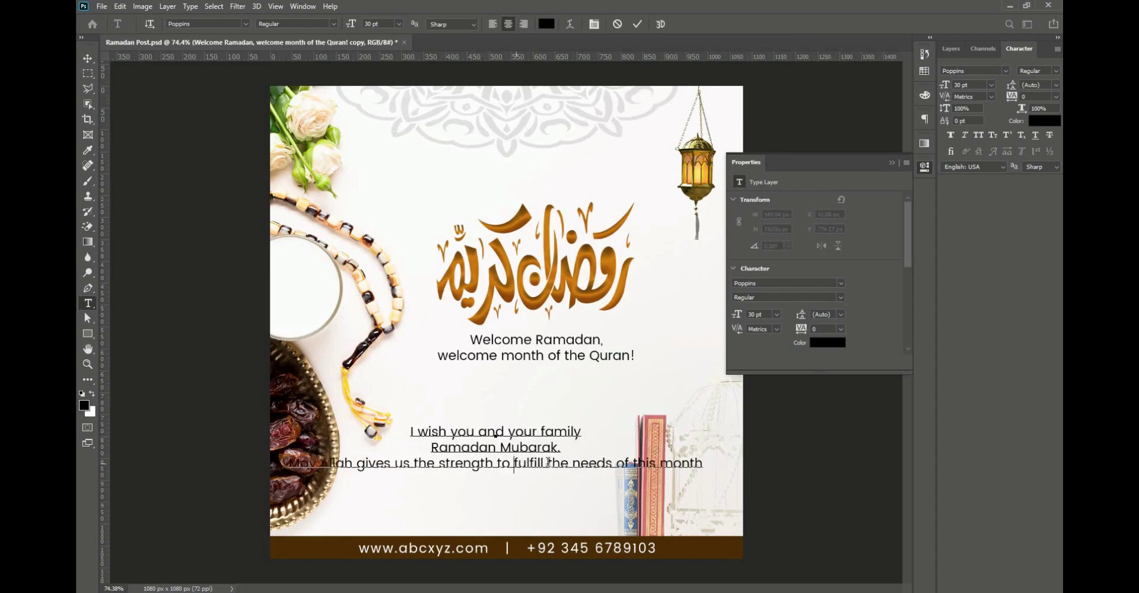
key("Return")
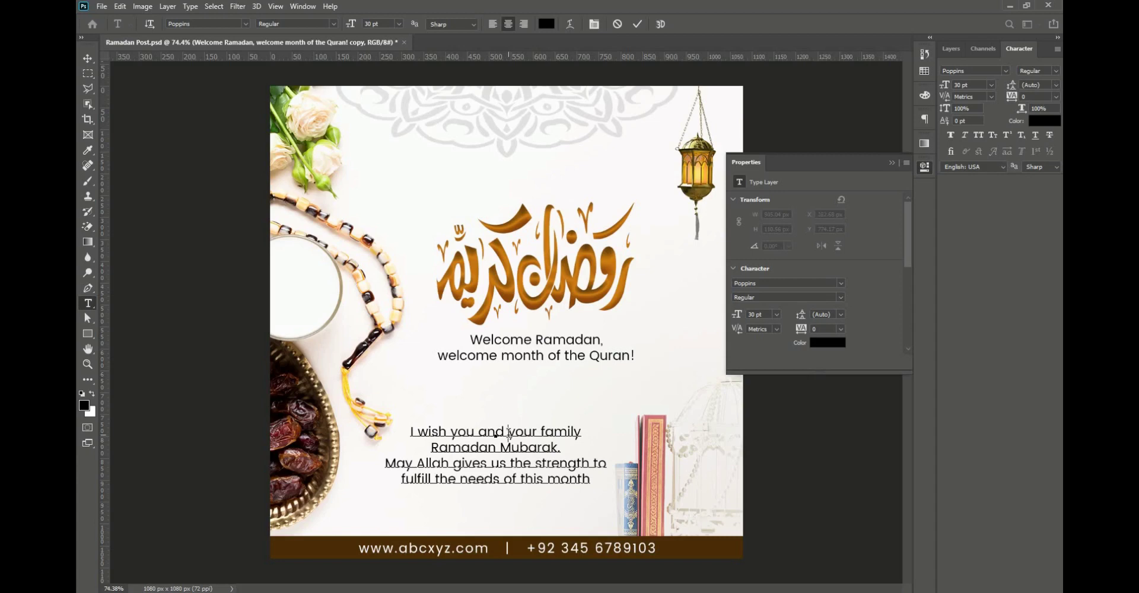
key("Return")
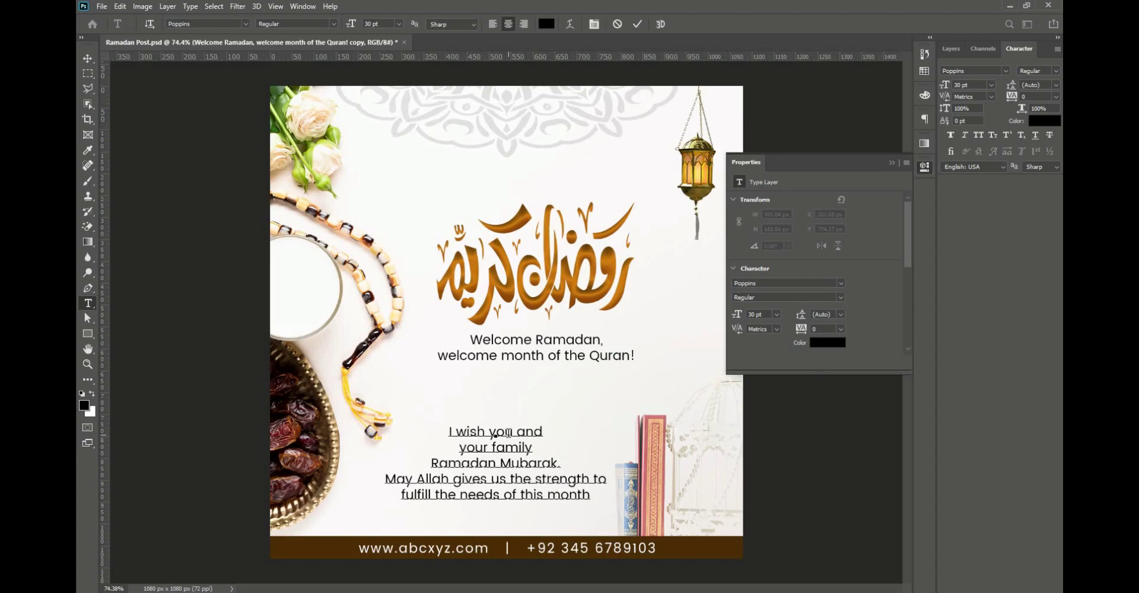
key("BackSpace")
key("ctrl+Return")
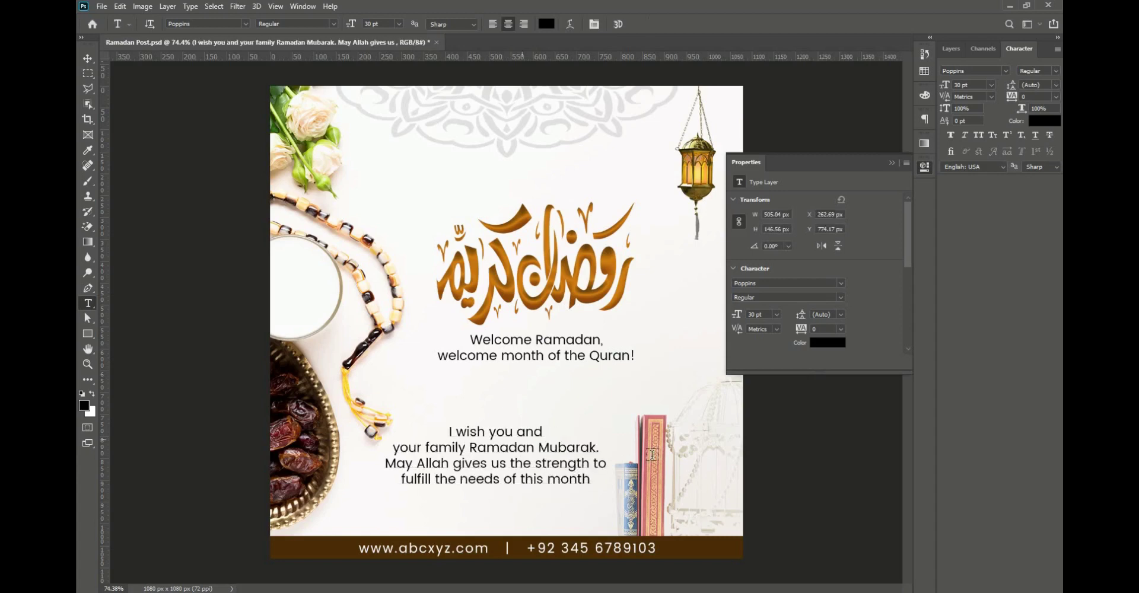
Step: Move the wish paragraph lower under the welcome quote, centre it, and save
key("v")
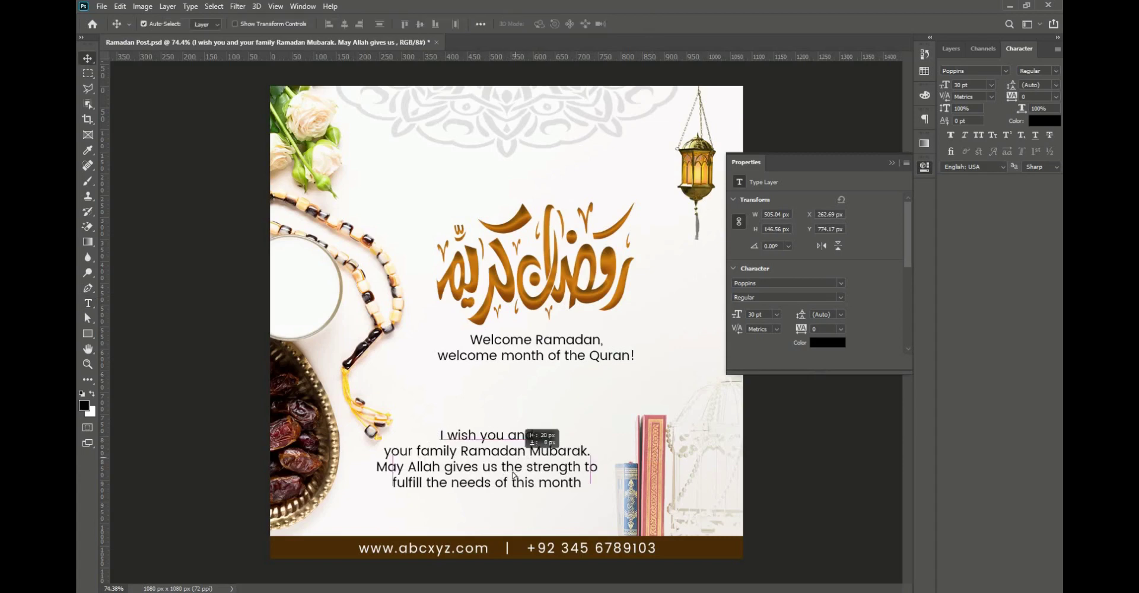
left_click_drag(511, 468, 498, 487)
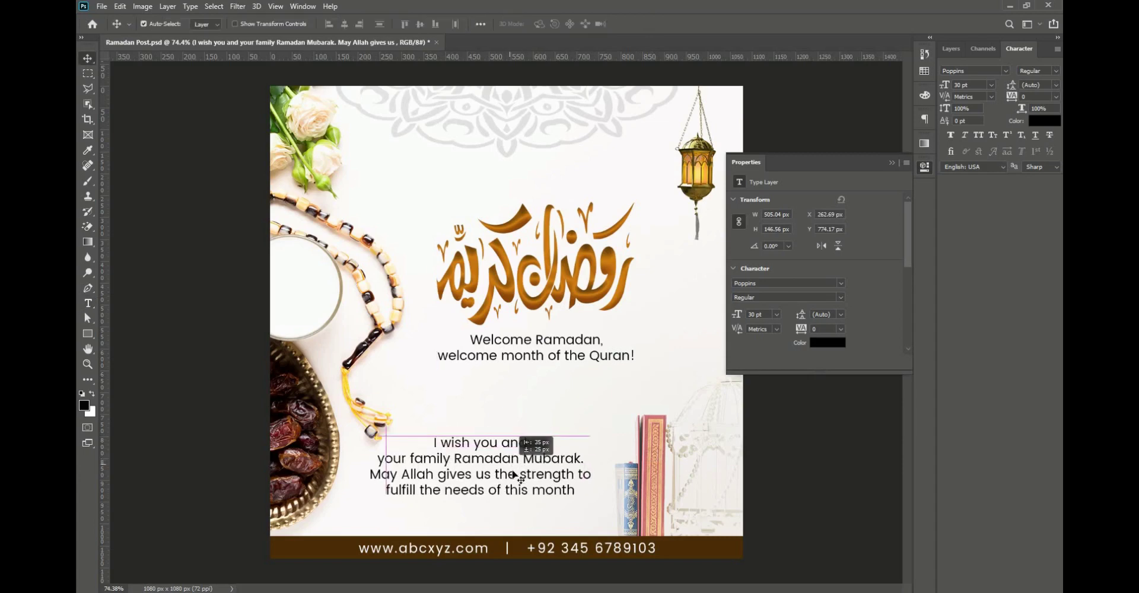
left_click(345, 25)
scroll(552, 442, "down", 3)
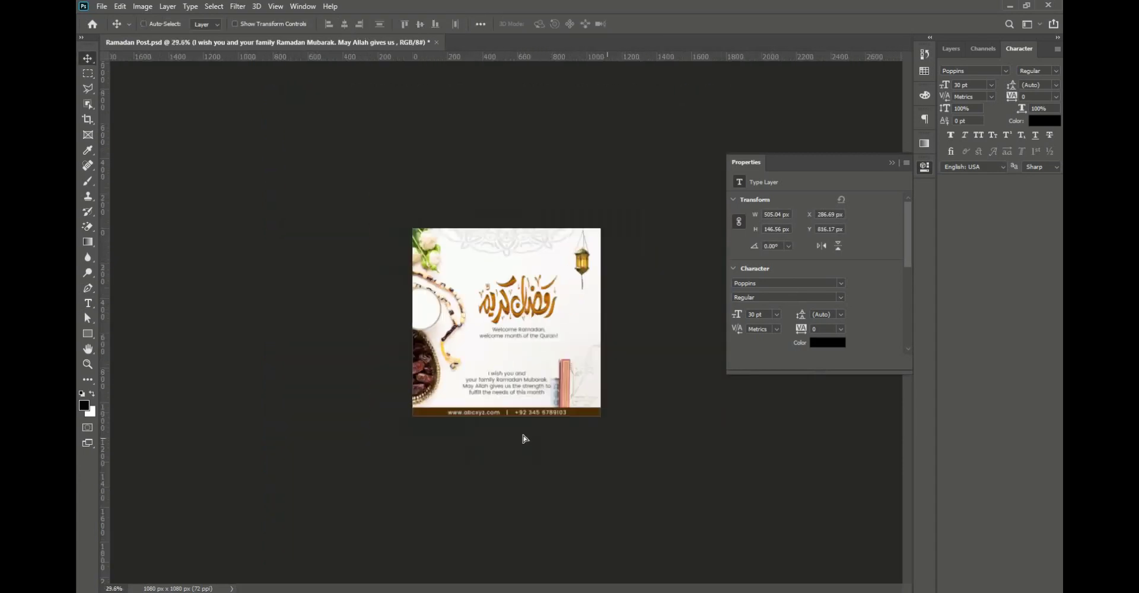
scroll(516, 439, "up", 2)
left_click_drag(532, 440, 516, 439)
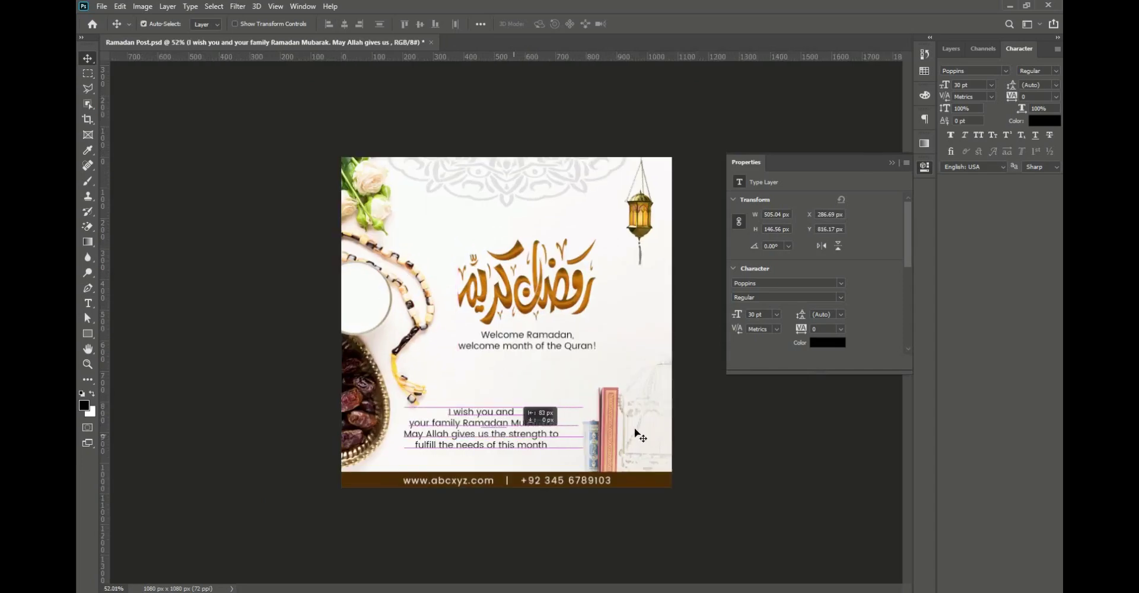
key("ctrl+s")
Step: Select the calligraphy and welcome text layers and shift them slightly right
scroll(333, 437, "down", 2)
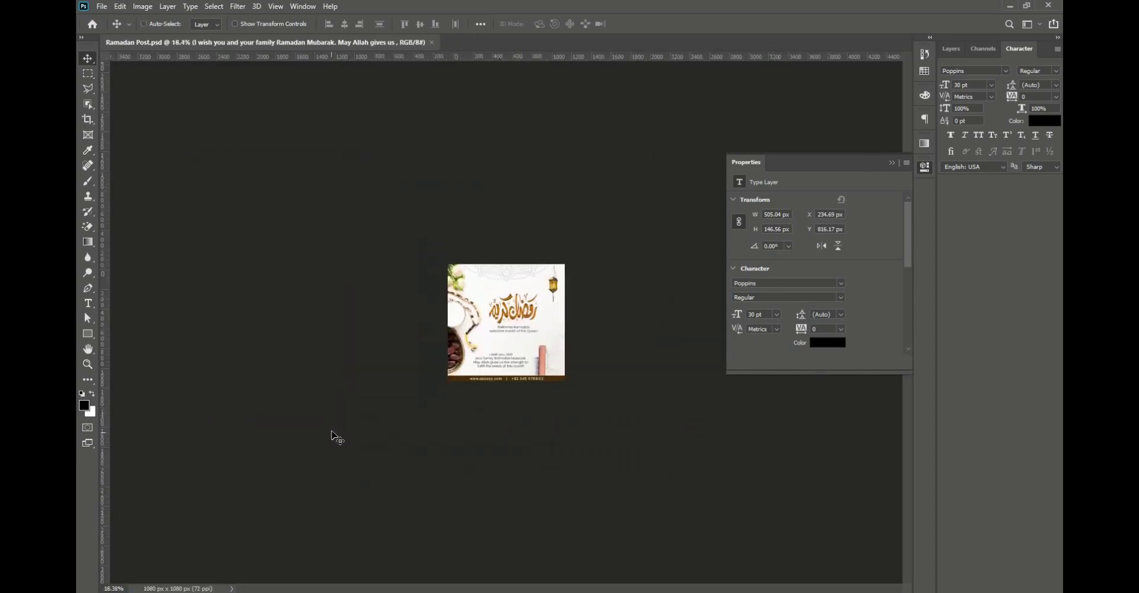
scroll(332, 437, "up", 2)
scroll(475, 437, "up", 1)
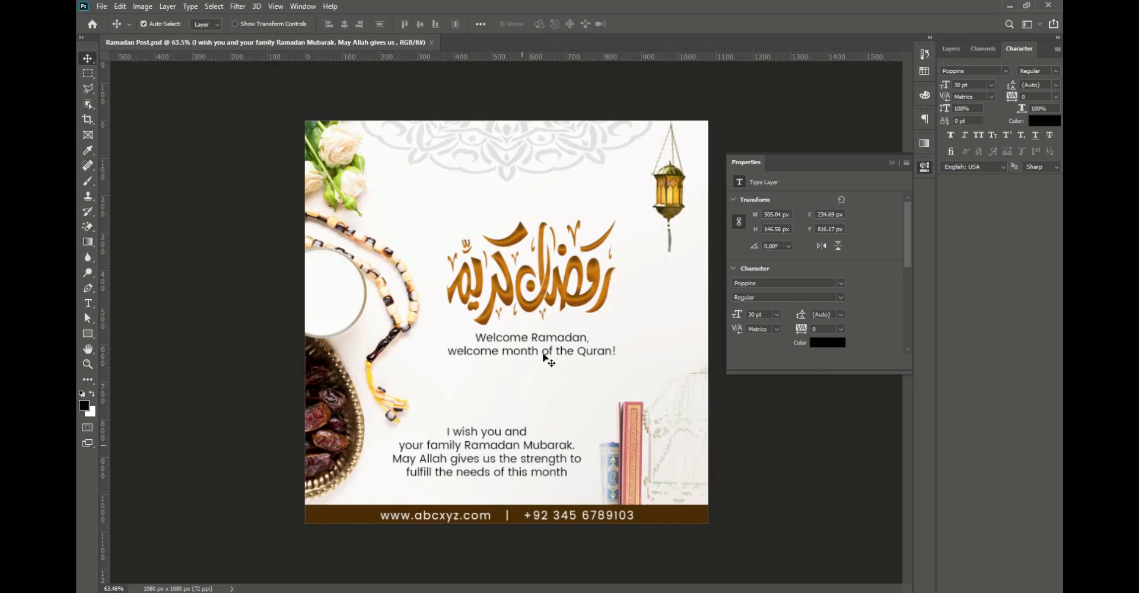
left_click(553, 305)
left_click(553, 306, "shift")
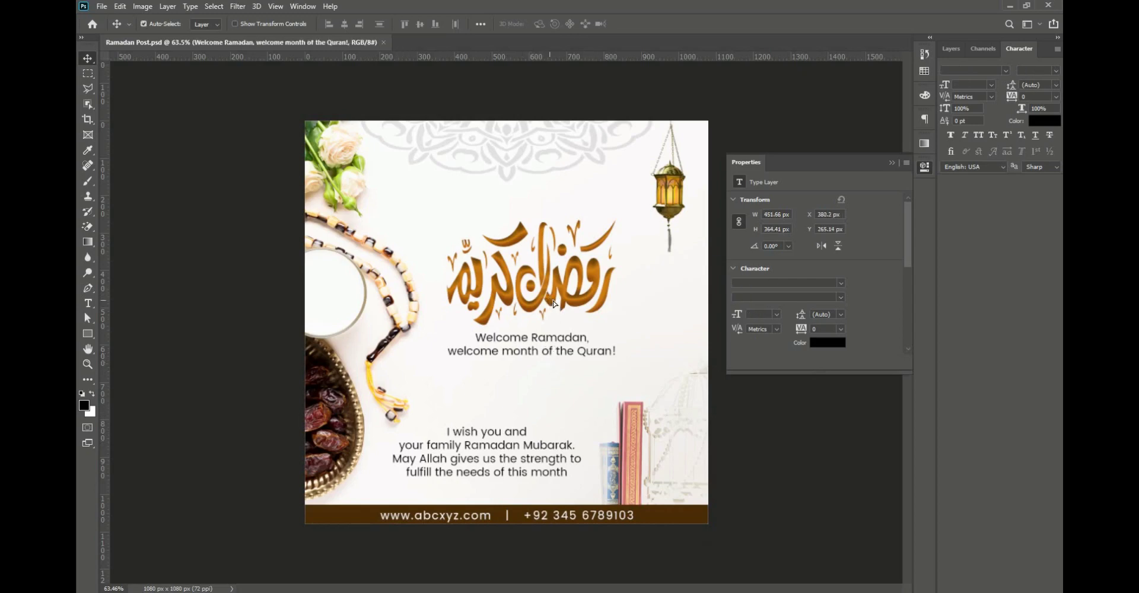
left_click_drag(553, 306, 555, 306)
Step: Select the words 'Ramadan Mubarak' in the wish paragraph
left_click(765, 454)
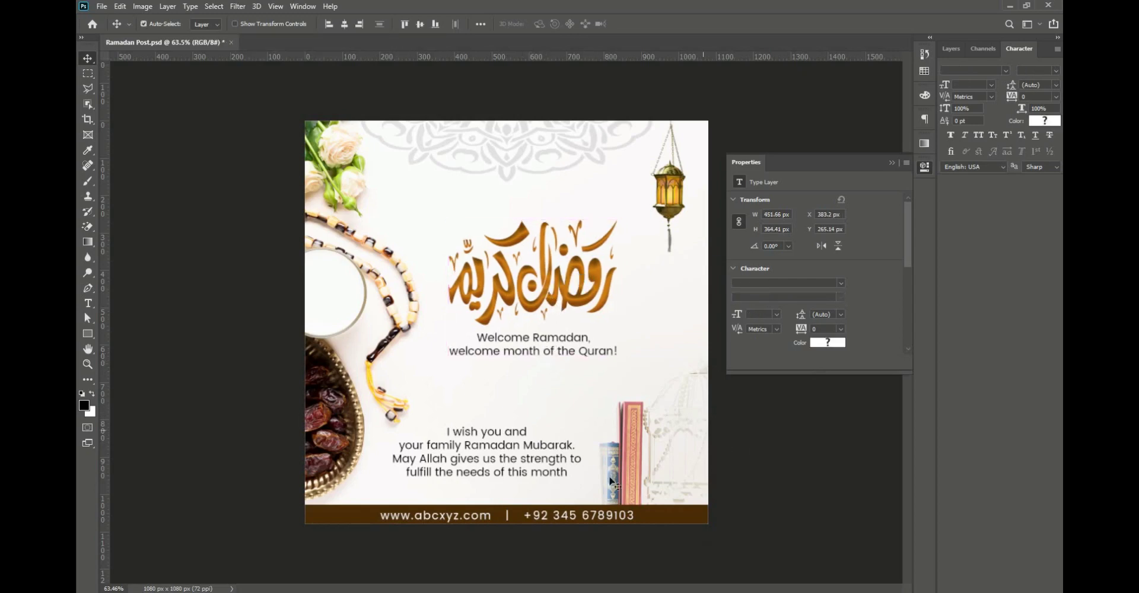
key("t")
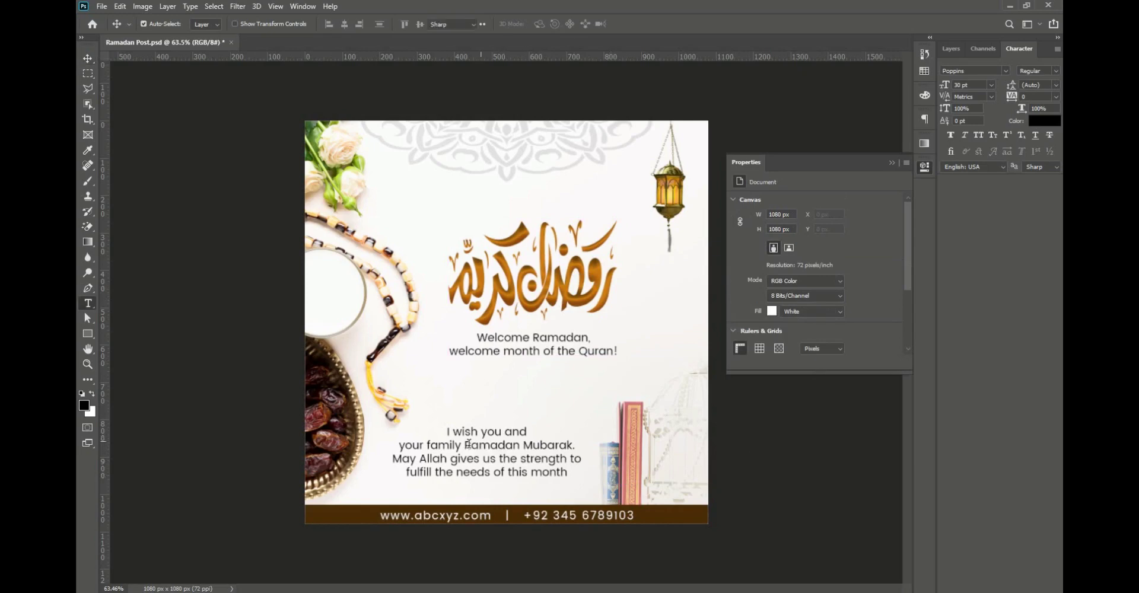
left_click_drag(465, 445, 573, 445)
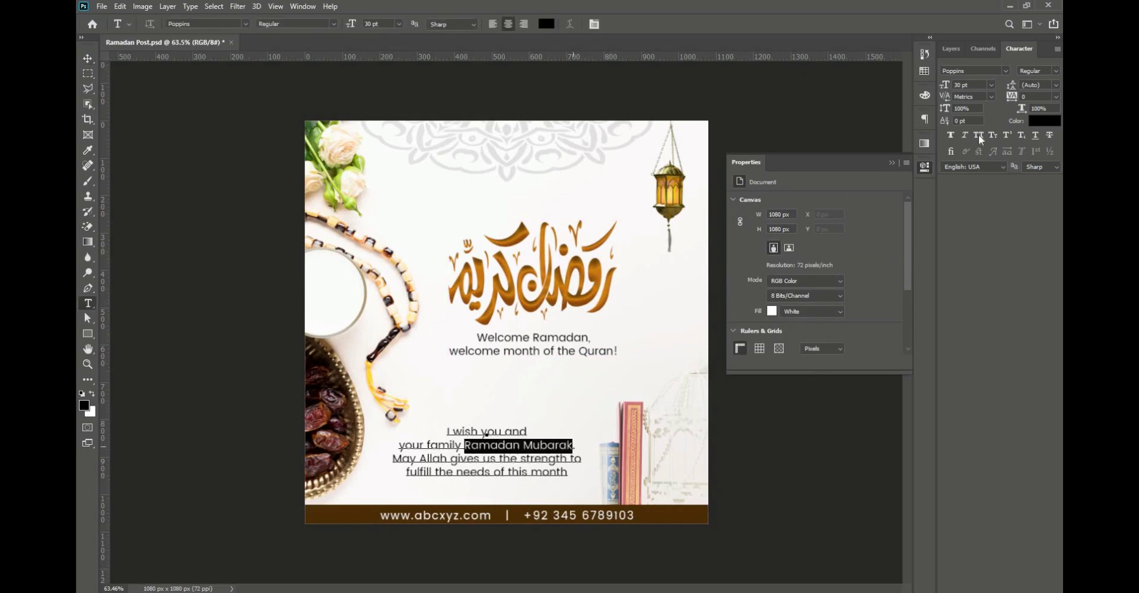
Step: Color the selected 'Ramadan Mubarak' words with the dark brown sampled from the footer bar
left_click(1046, 120)
left_click(365, 507)
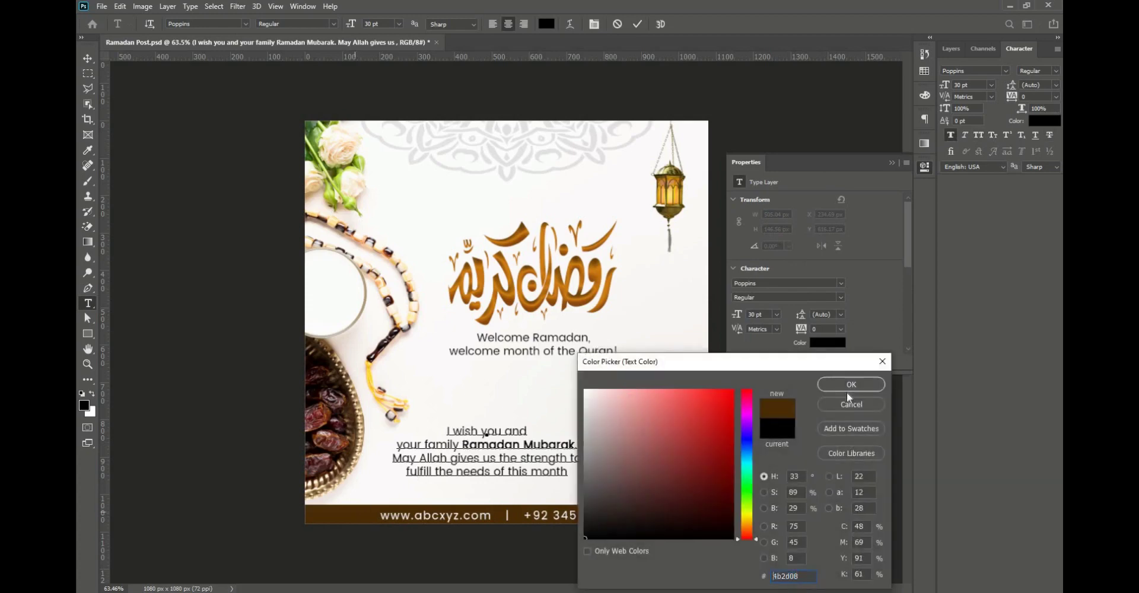
left_click(852, 386)
key("ctrl+Return")
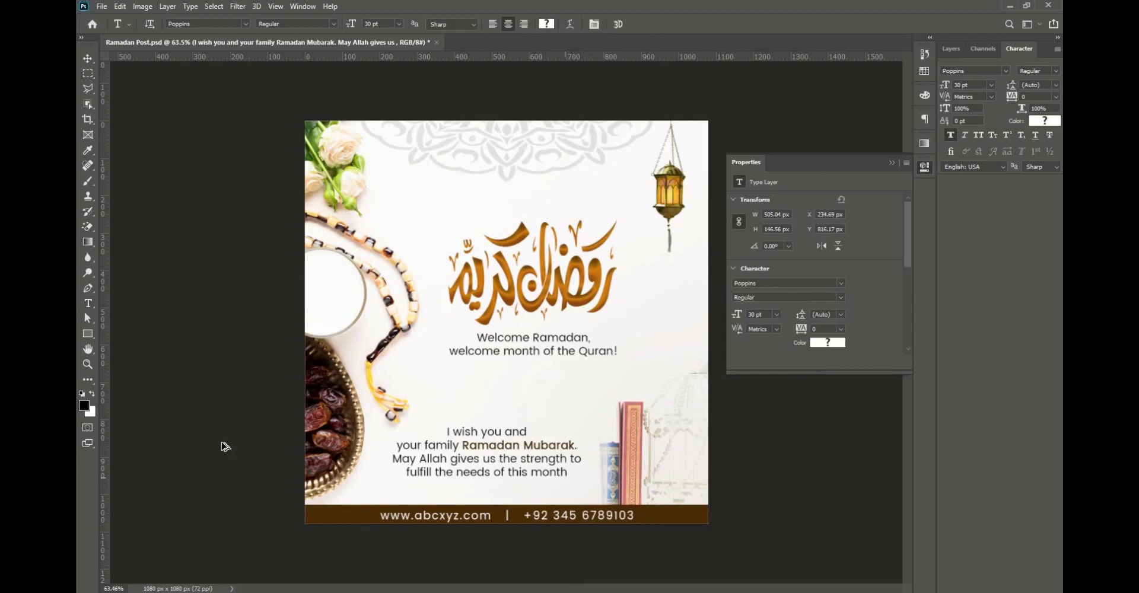
key("v")
Step: Try adding quotation marks to the wish text, then undo that edit
scroll(449, 465, "up", 1)
scroll(449, 466, "up", 1)
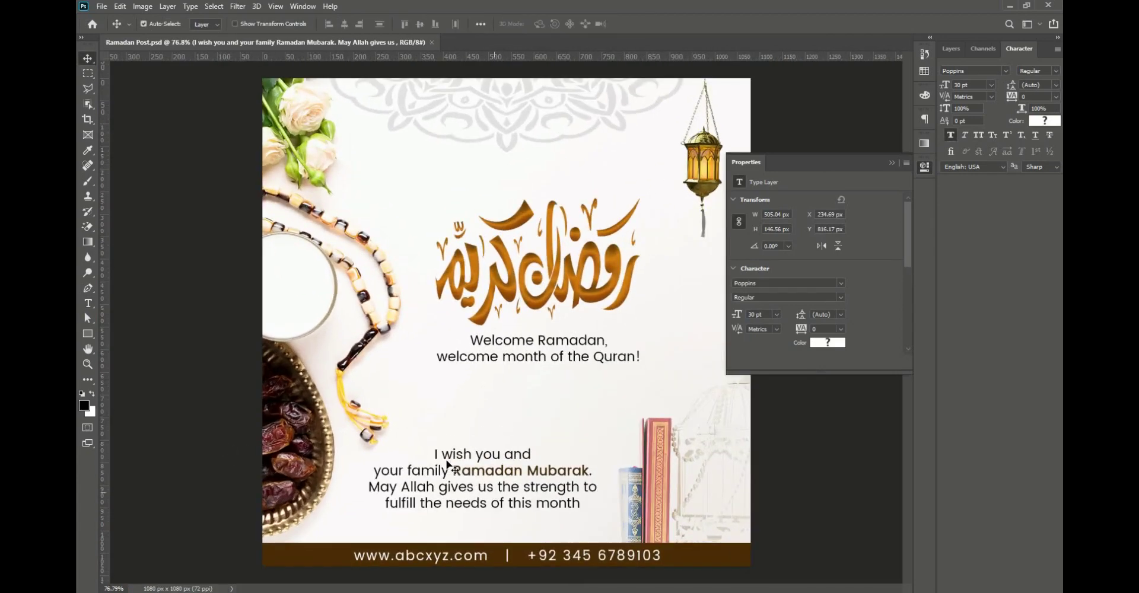
key("t")
left_click(443, 454)
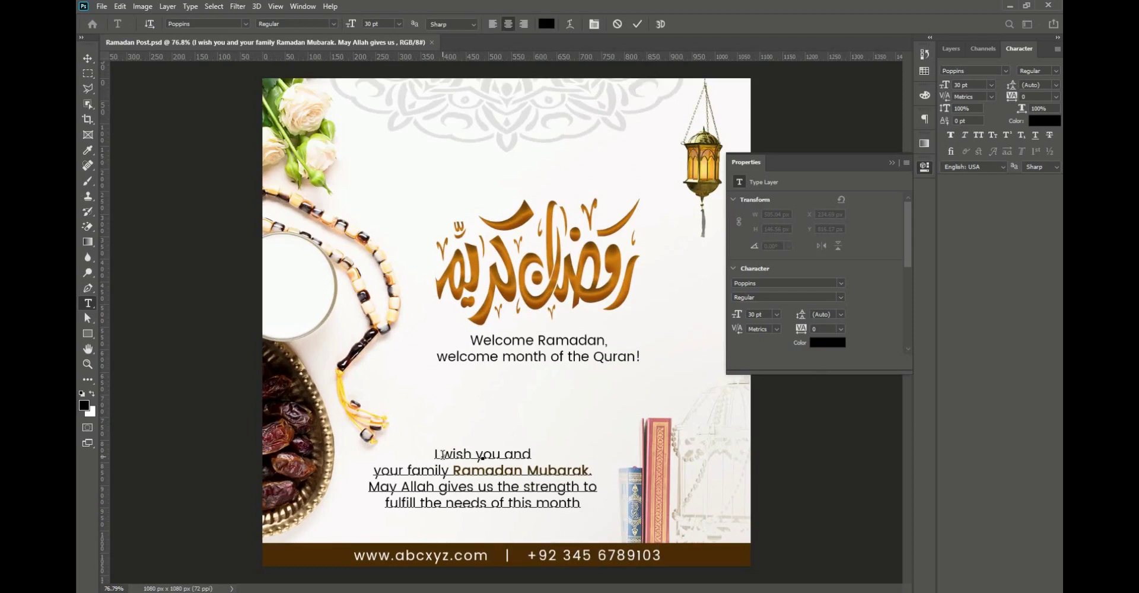
type("\"")
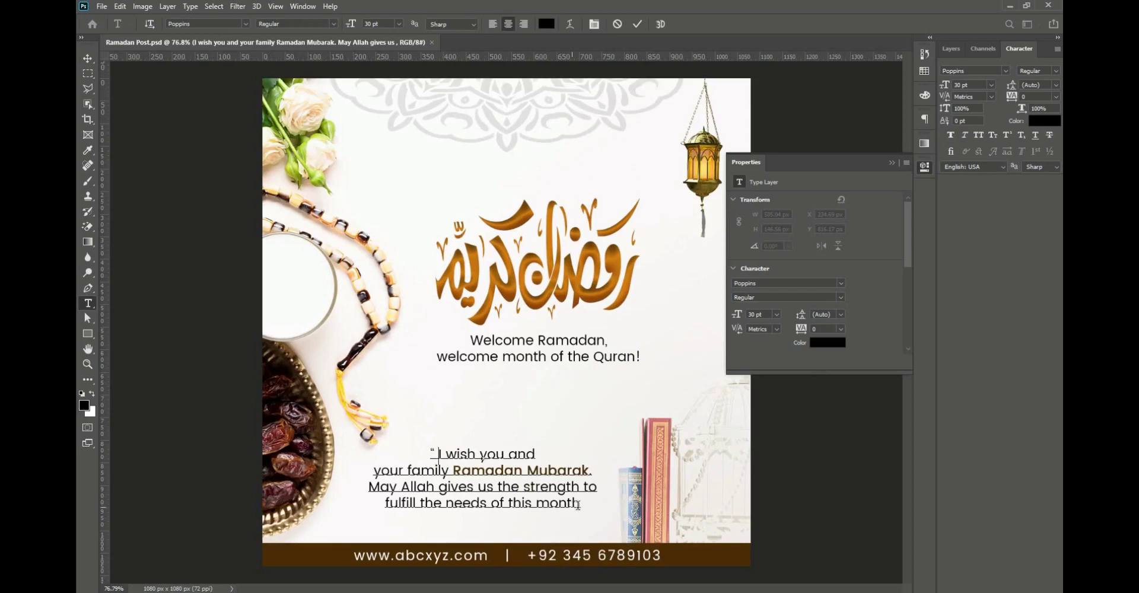
type(" \"")
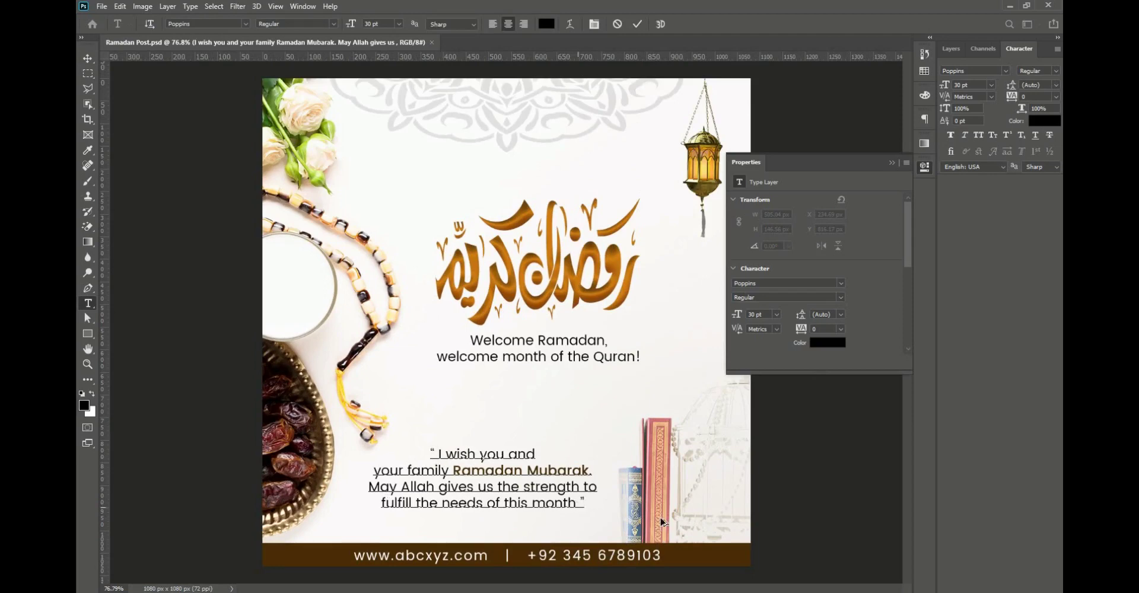
key("ctrl+Return")
key("v")
scroll(664, 524, "down", 3)
scroll(661, 520, "up", 3)
key("ctrl+z")
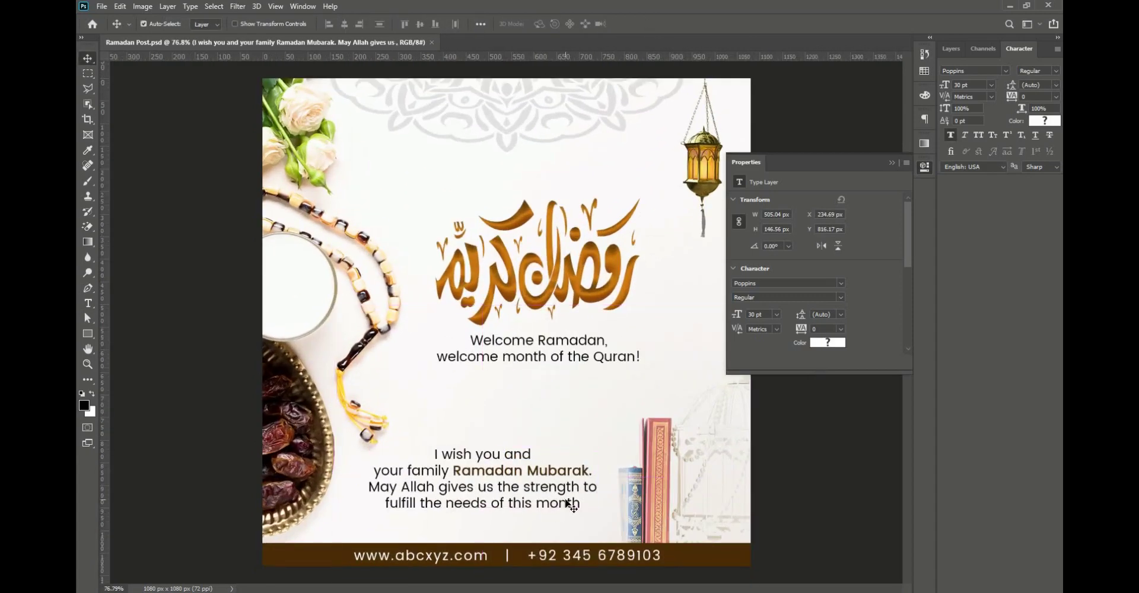
Step: Delete the bottom greeting text block and copy the Medjool dates photo from Chrome
scroll(803, 479, "down", 3)
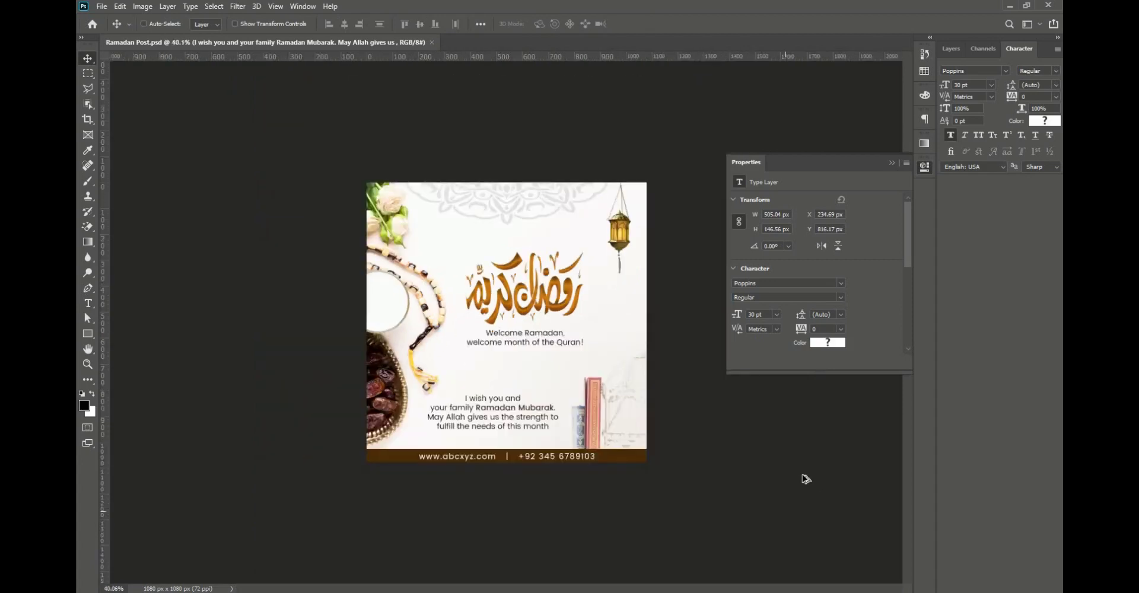
scroll(806, 478, "down", 3)
scroll(718, 466, "up", 3)
scroll(719, 466, "up", 2)
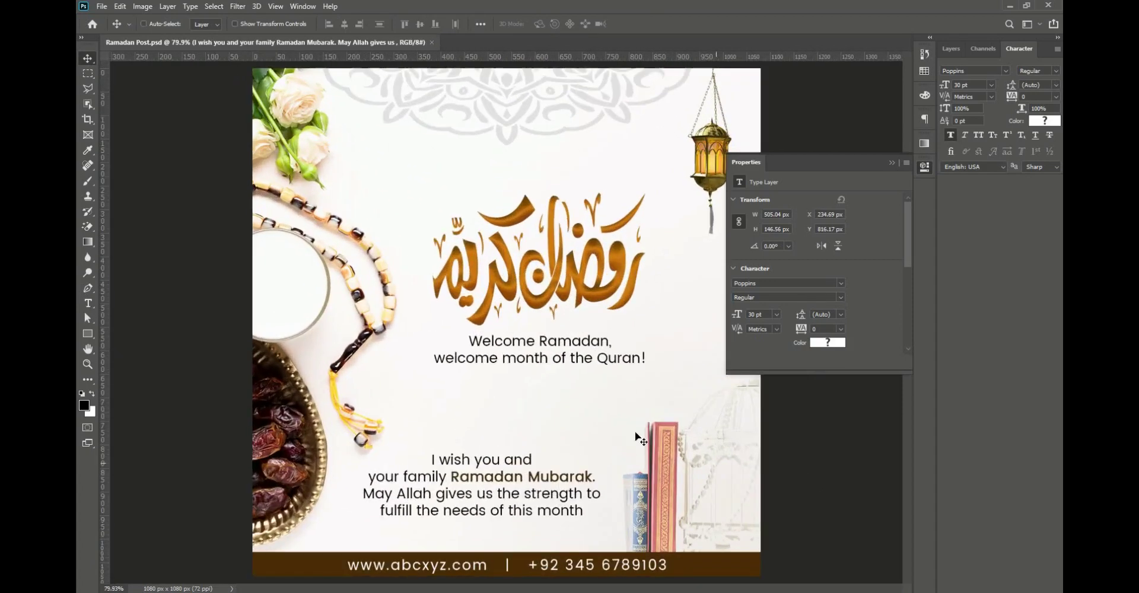
left_click(543, 490)
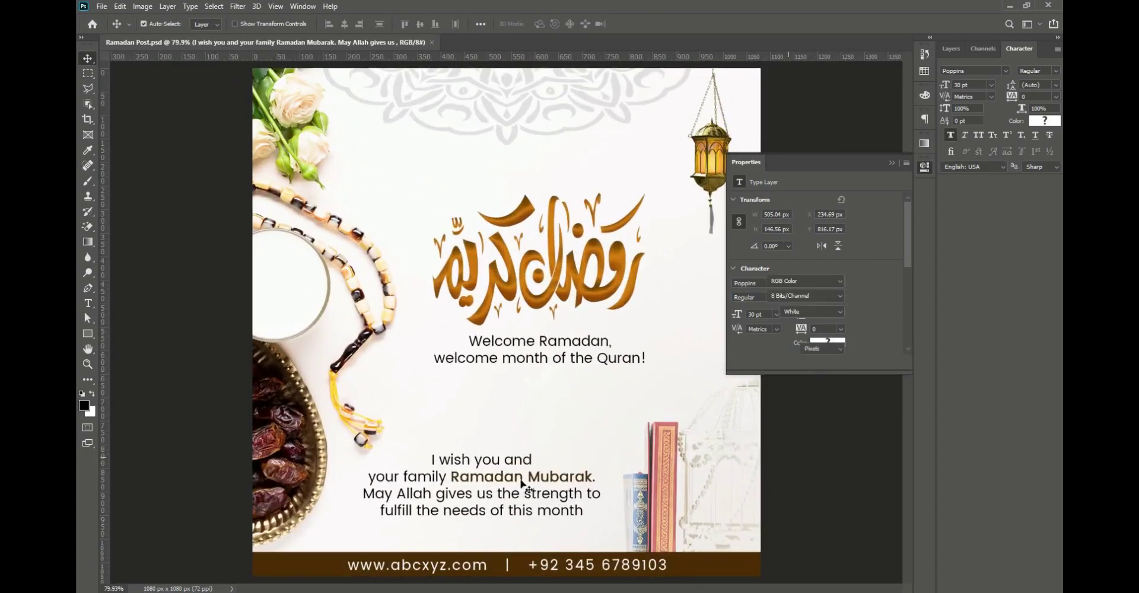
left_click(519, 478)
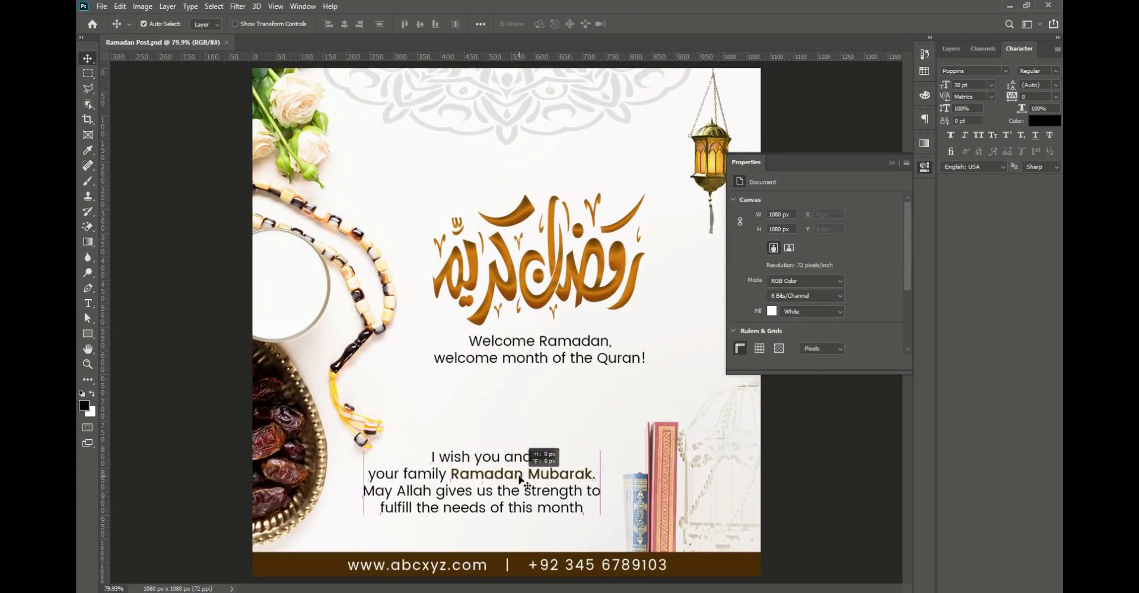
key("Delete")
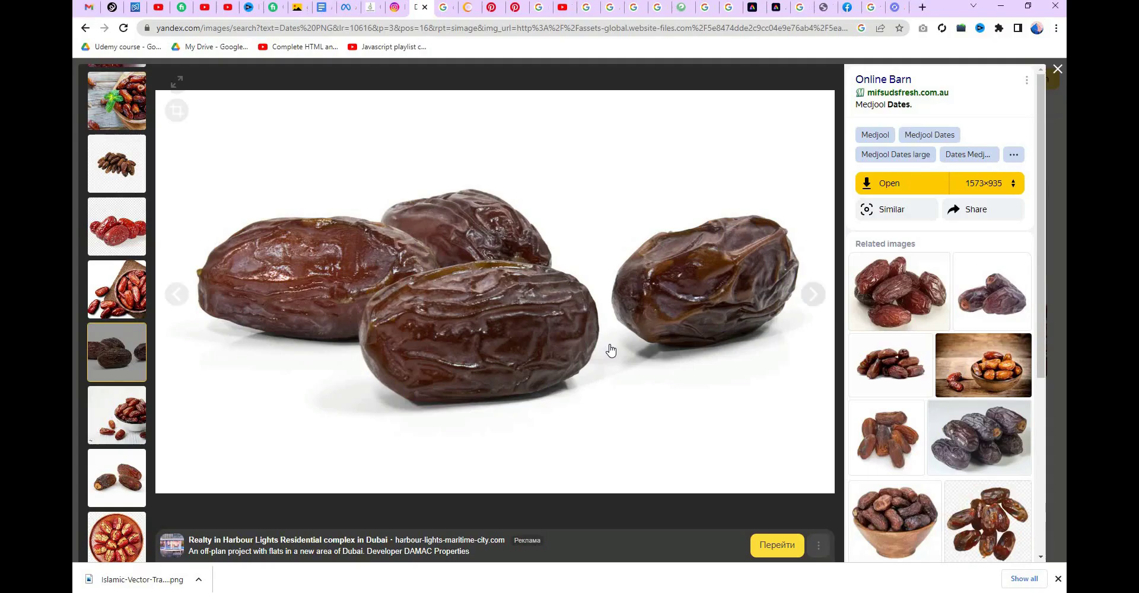
right_click(571, 310)
left_click(600, 347)
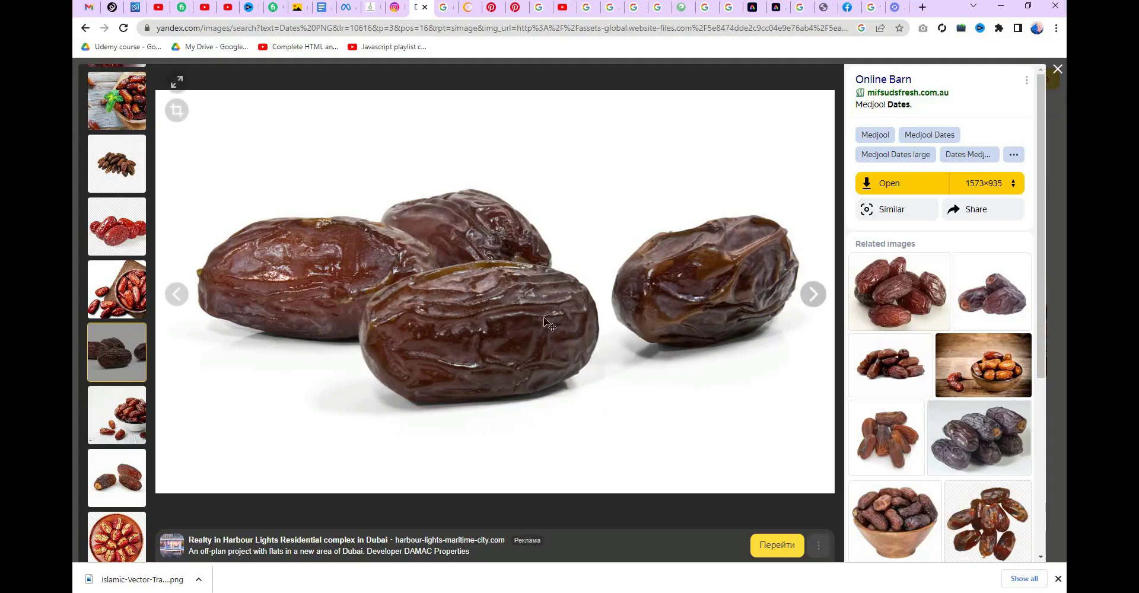
Step: Paste the dates photo and scale it down to sit just above the footer
key("ctrl+v")
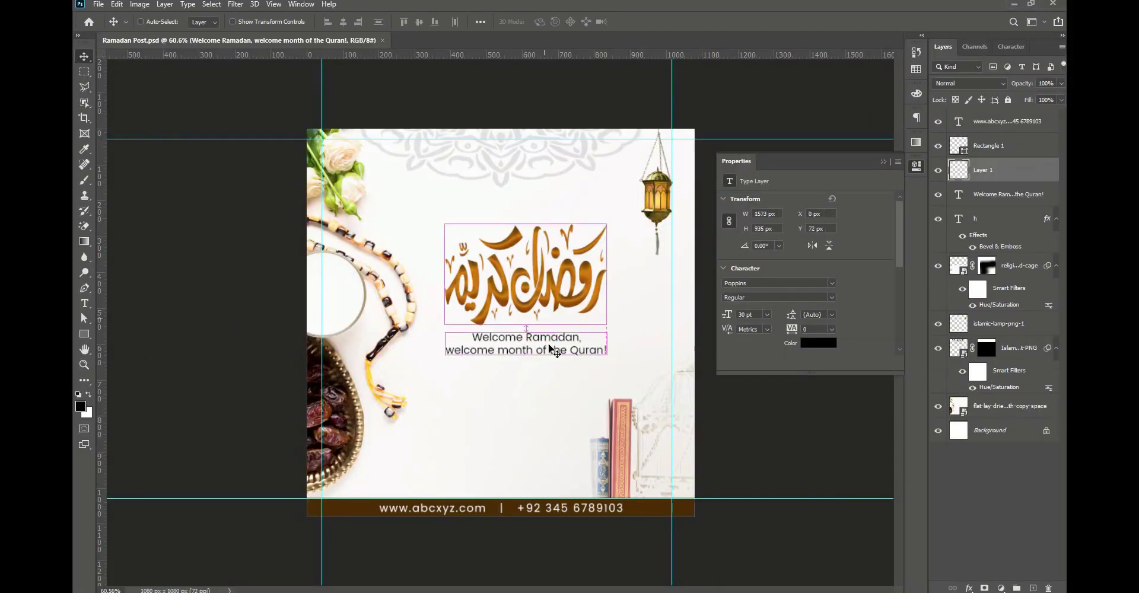
key("ctrl+t")
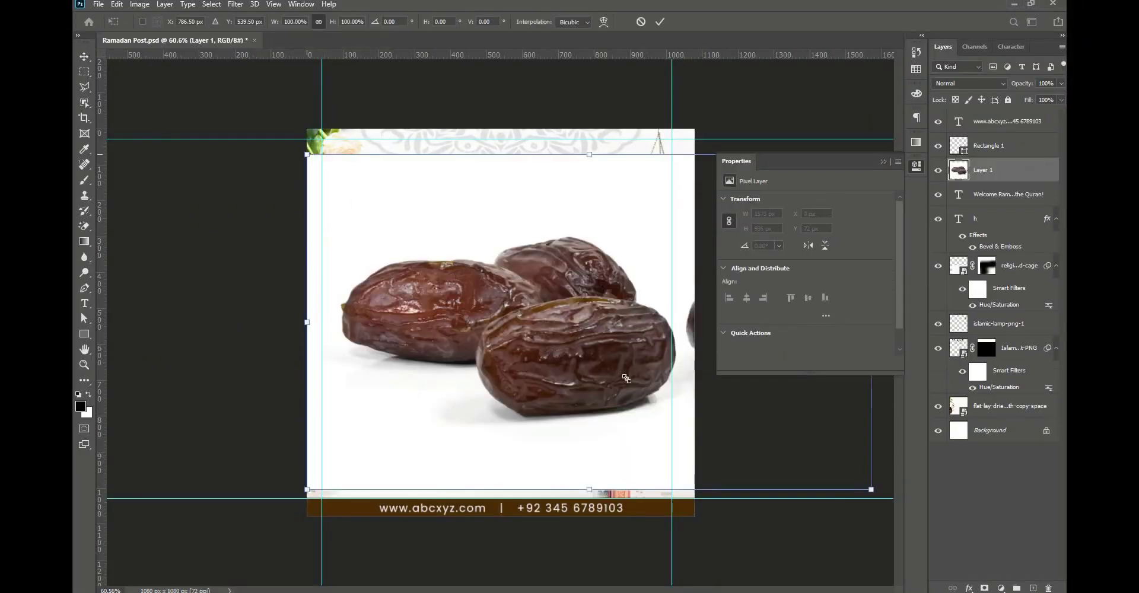
left_click_drag(626, 378, 641, 353)
mouse_move(654, 393)
left_mouse_down()
mouse_move(376, 401)
mouse_move(387, 406)
left_mouse_up()
left_click_drag(375, 366, 400, 380)
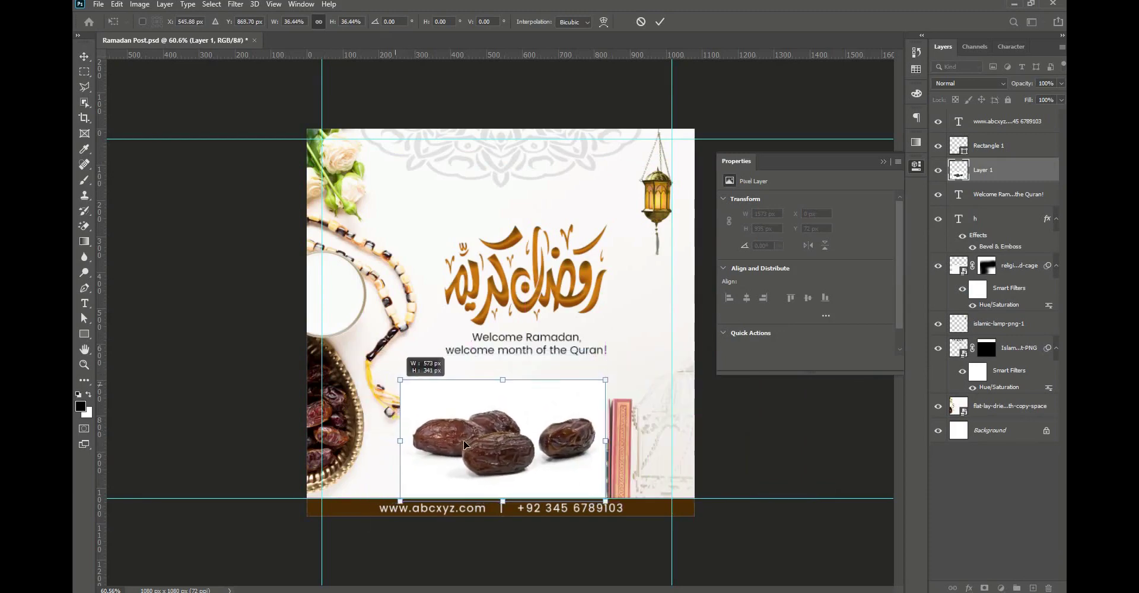
left_click_drag(482, 445, 457, 445)
key("Return")
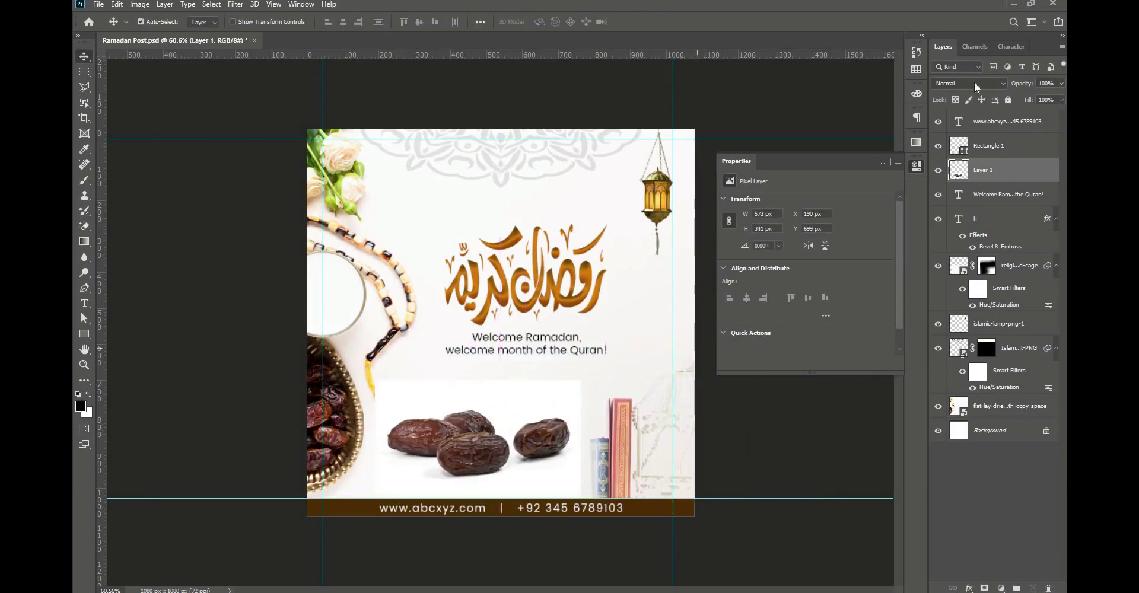
Step: Set the dates layer blend mode to Multiply so its white background disappears
left_click(969, 83)
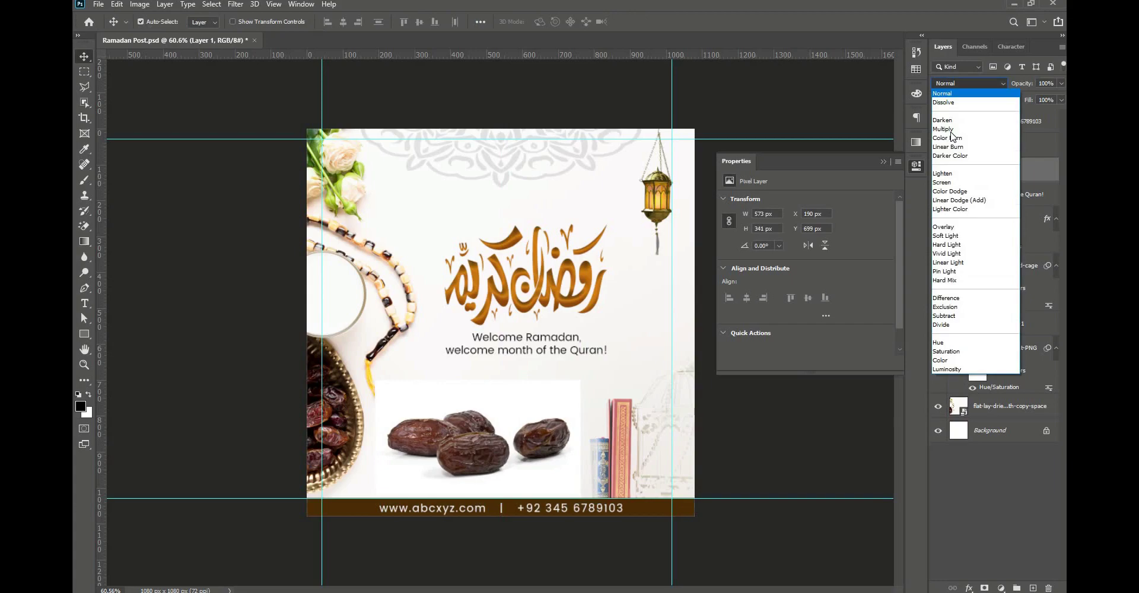
left_click(548, 362)
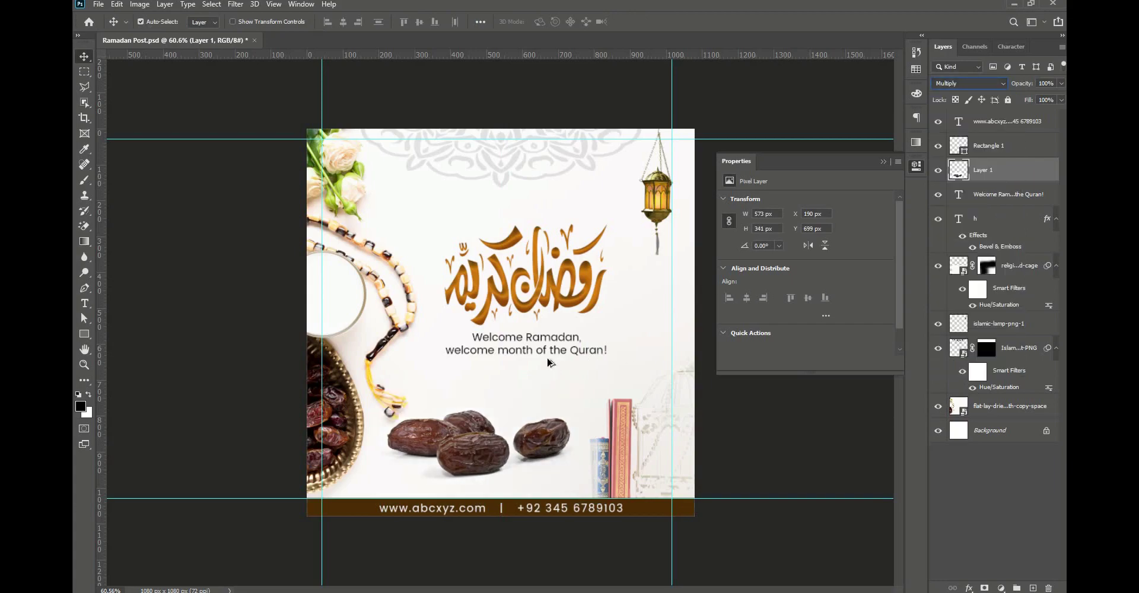
left_click(569, 385)
scroll(569, 386, "up", 3)
scroll(507, 456, "down", 3)
scroll(508, 456, "down", 2)
Step: Shrink the dates photo slightly more and shift it a little right
left_click(584, 389, "ctrl")
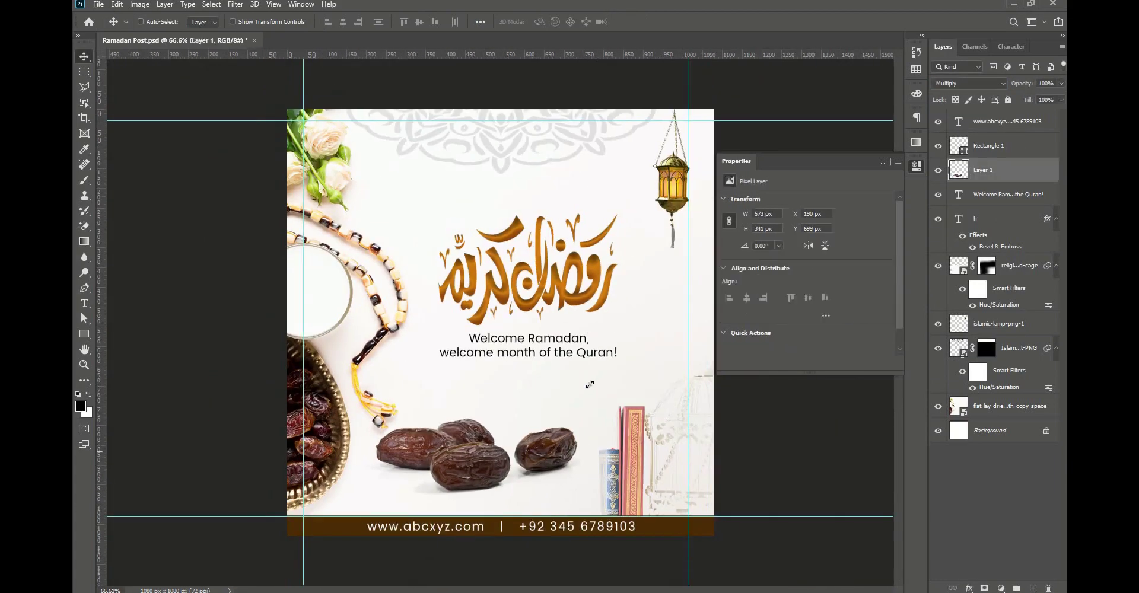
key("ctrl+t")
left_click_drag(579, 387, 569, 392)
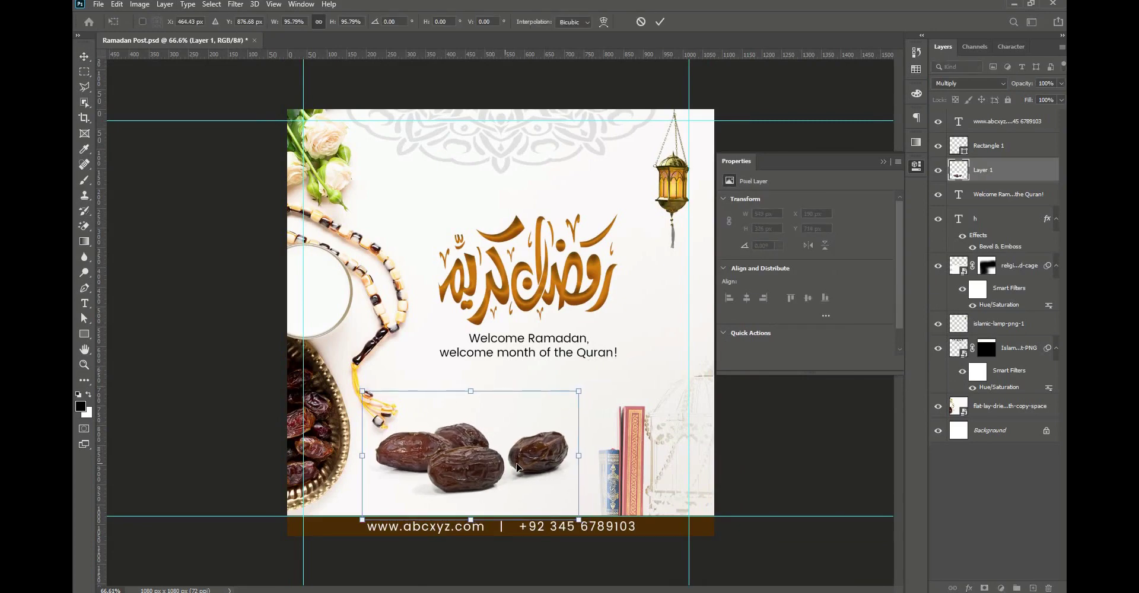
left_click_drag(513, 472, 522, 472)
key("Return")
Step: Remove all the guides from the canvas
left_click(597, 394)
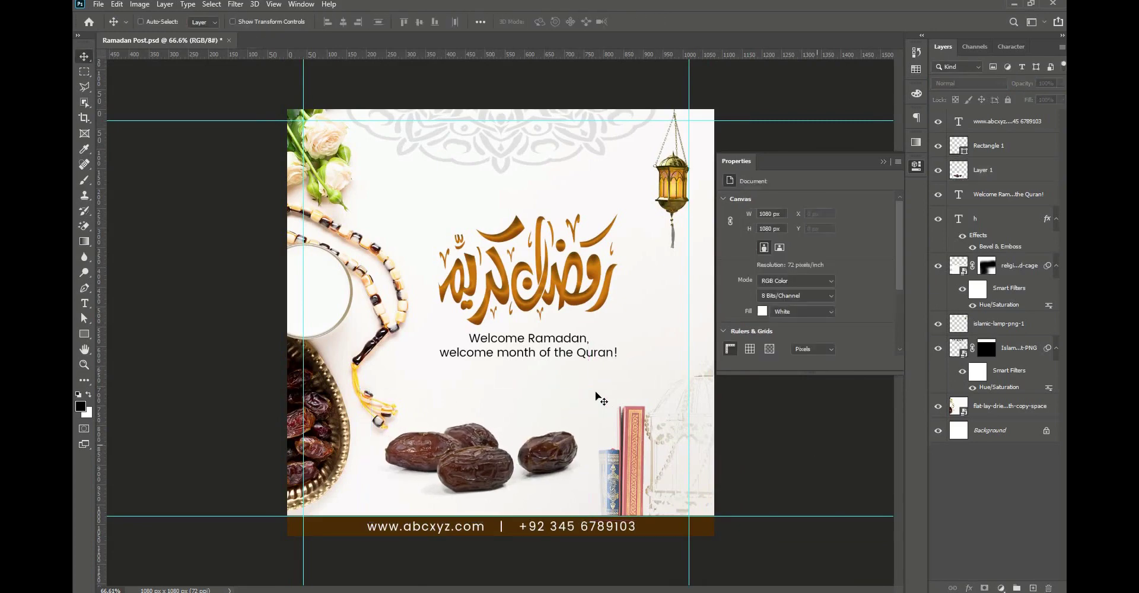
key("ctrl+minus")
key("ctrl+plus")
key("ctrl+plus")
key("ctrl+minus")
left_click(449, 123)
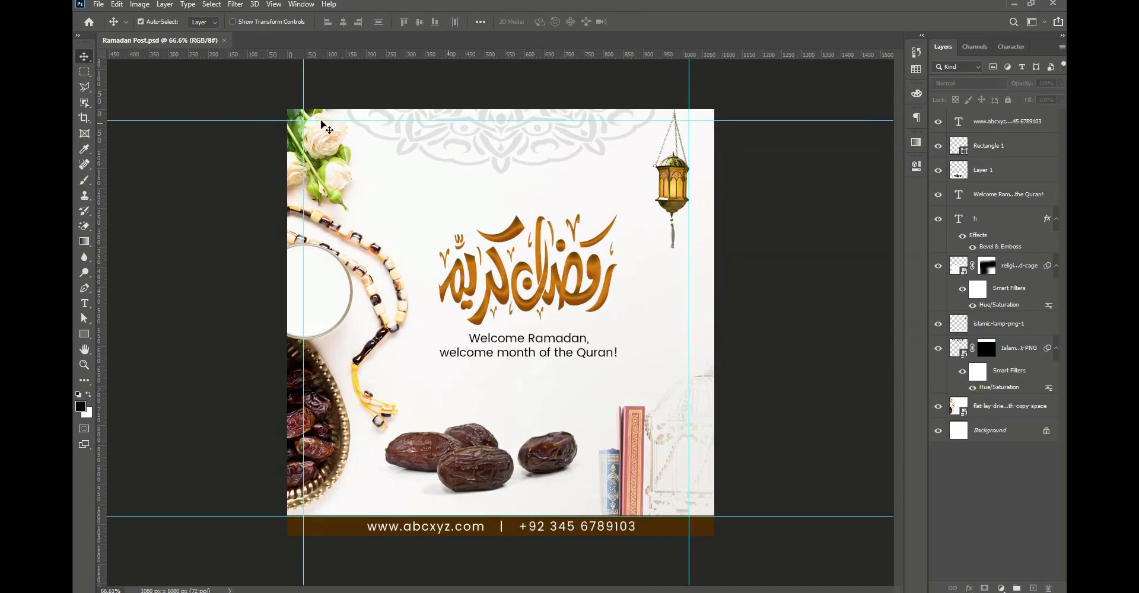
left_click(181, 120, "alt")
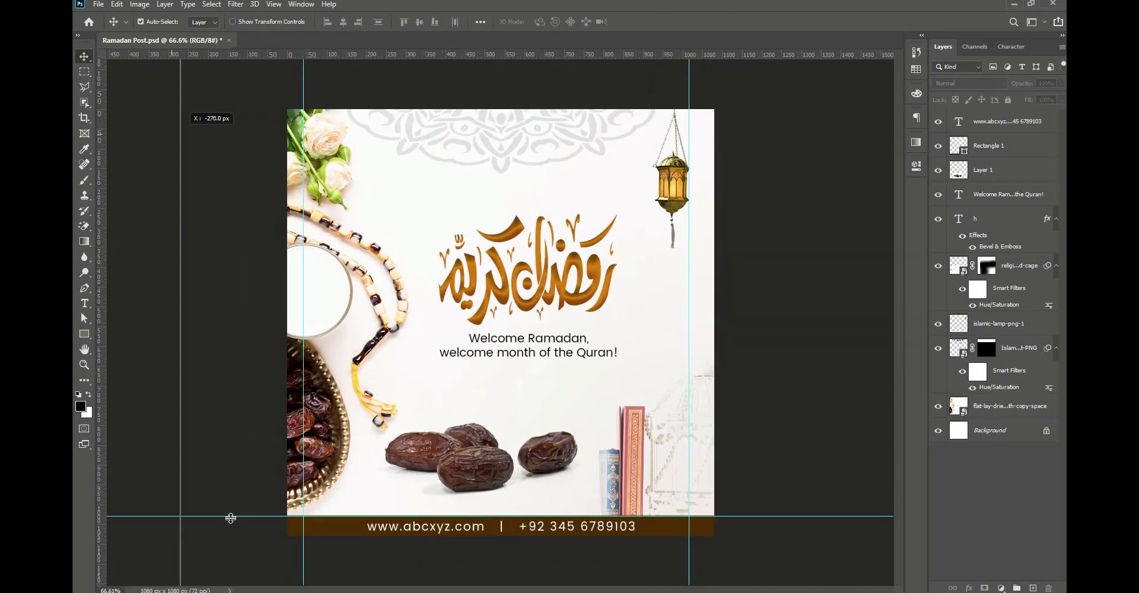
left_click_drag(231, 518, 303, 200)
key("ctrl+semicolon")
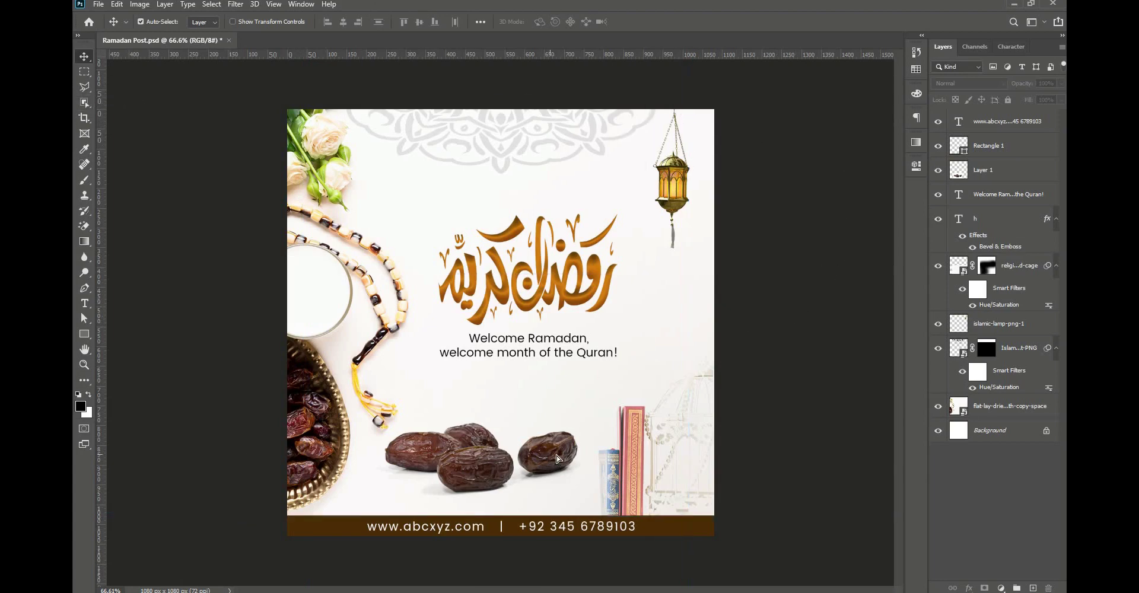
Step: Nudge the dates photo, and the calligraphy with welcome text, slightly right
left_click_drag(557, 459, 565, 459)
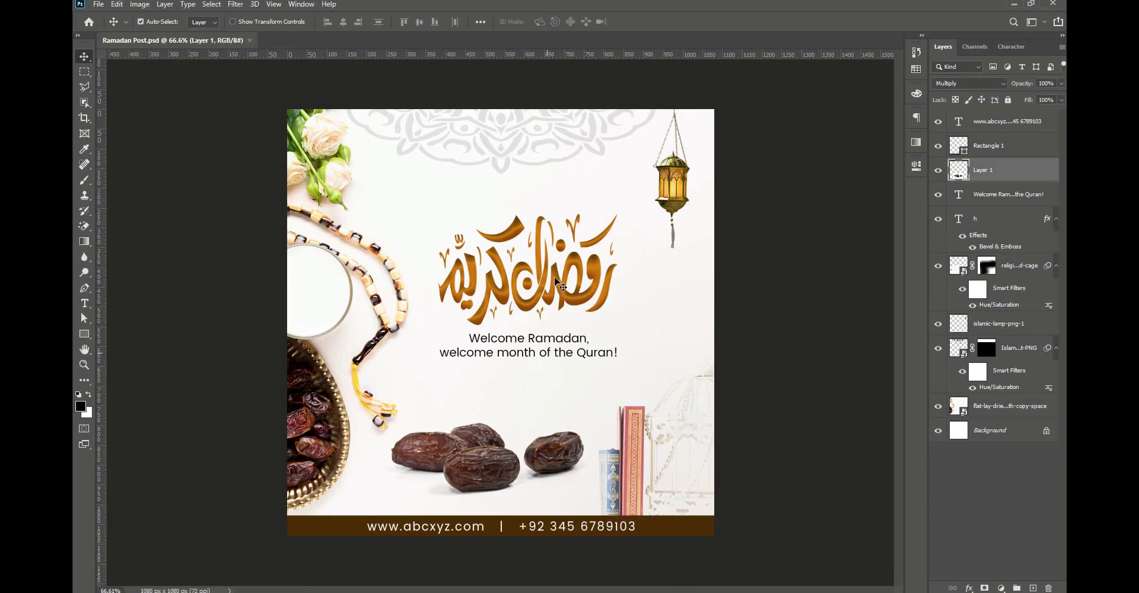
left_click(528, 350)
left_click(598, 279, "shift")
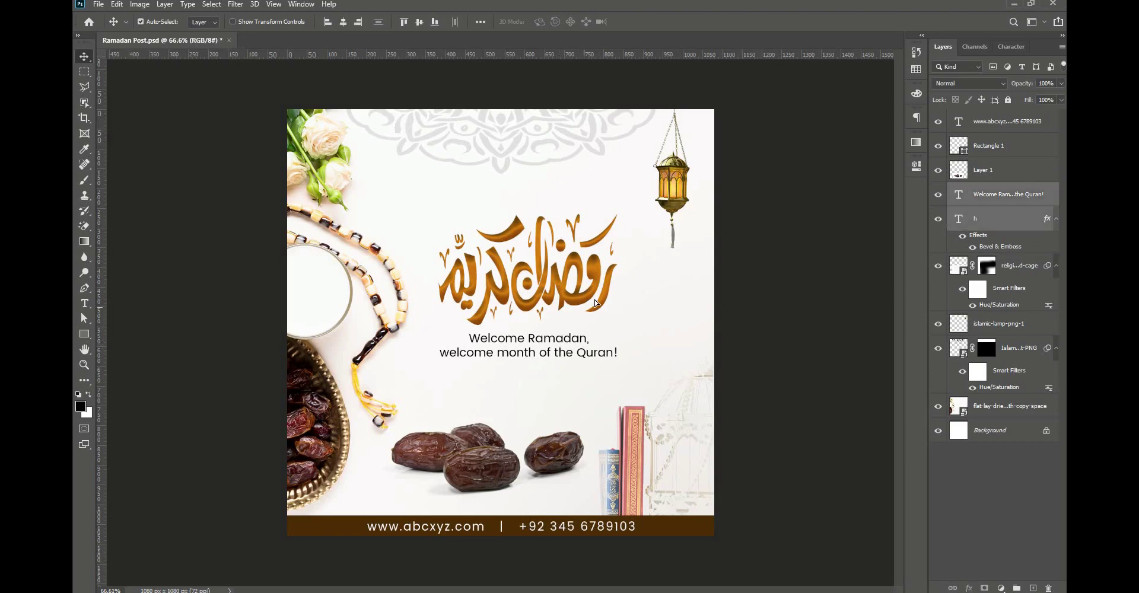
left_click_drag(597, 304, 603, 303)
key("ctrl+s")
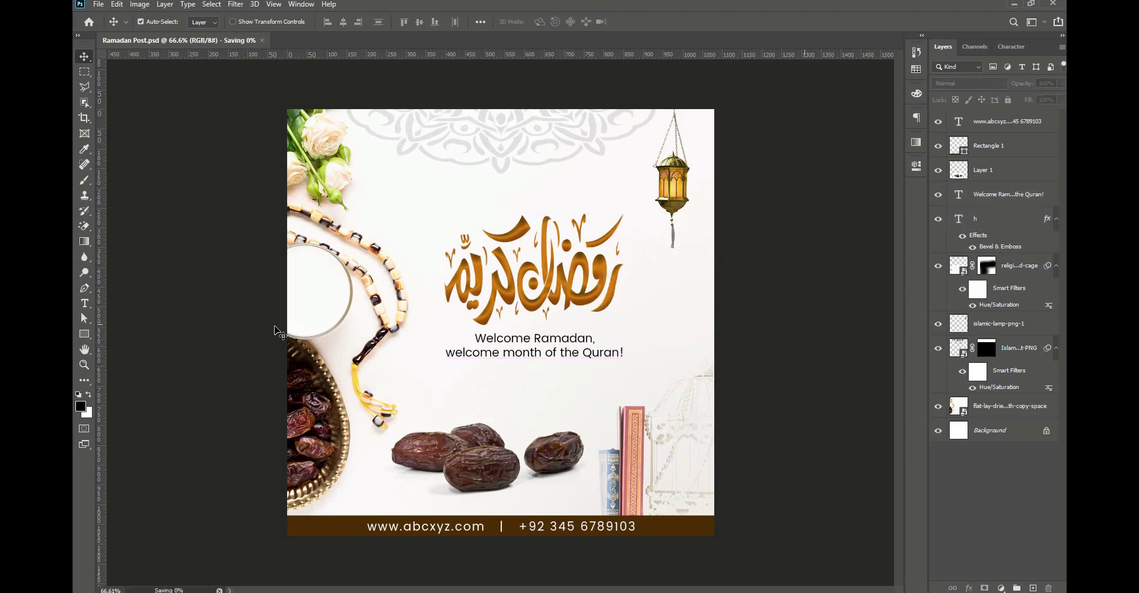
scroll(275, 330, "down", 5)
scroll(198, 227, "up", 5)
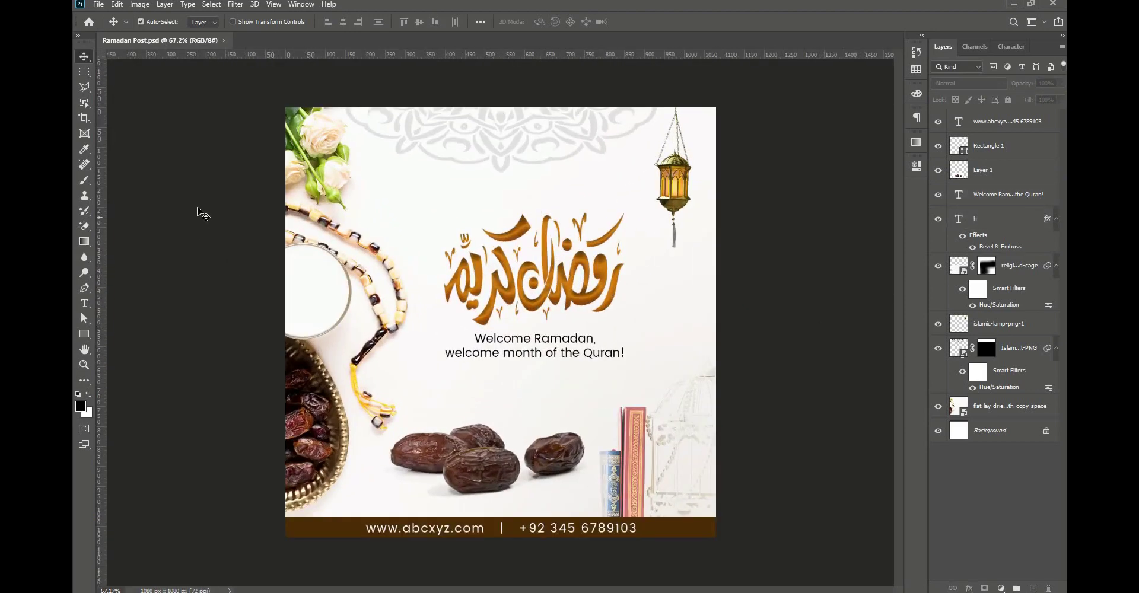